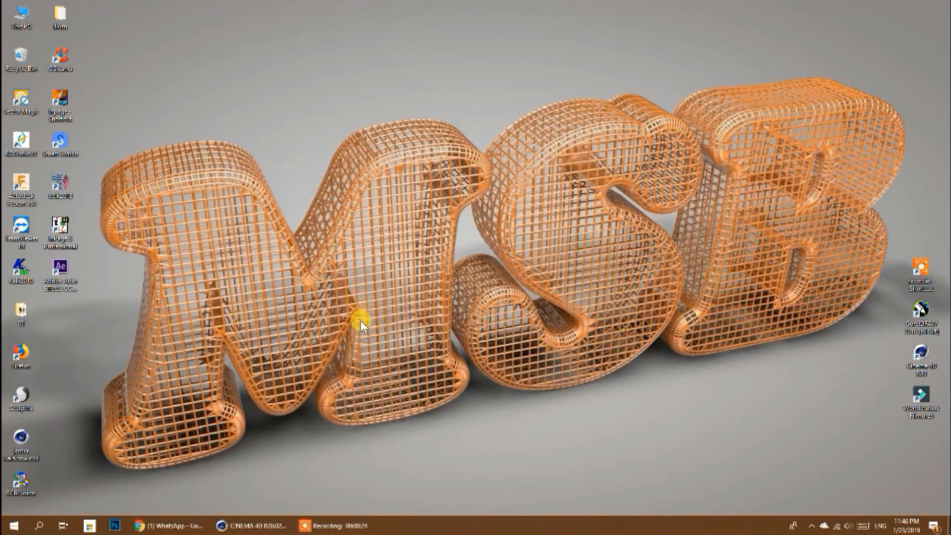
- Open the MSB_Grafix 2 chat in WhatsApp Web and look through the shared reference renders of wire-mesh letters
left_click(187, 521)
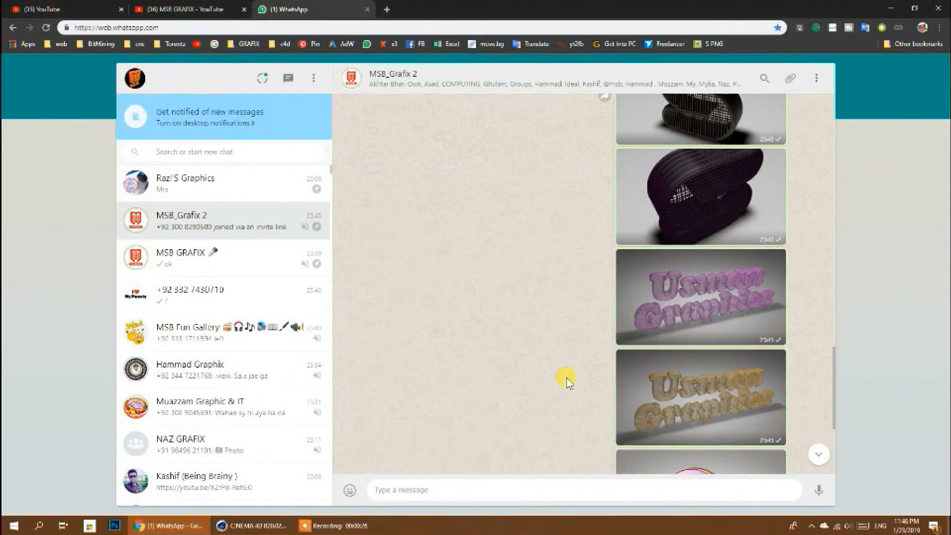
scroll(565, 379, "up", 5)
scroll(567, 379, "up", 4)
scroll(567, 379, "down", 4)
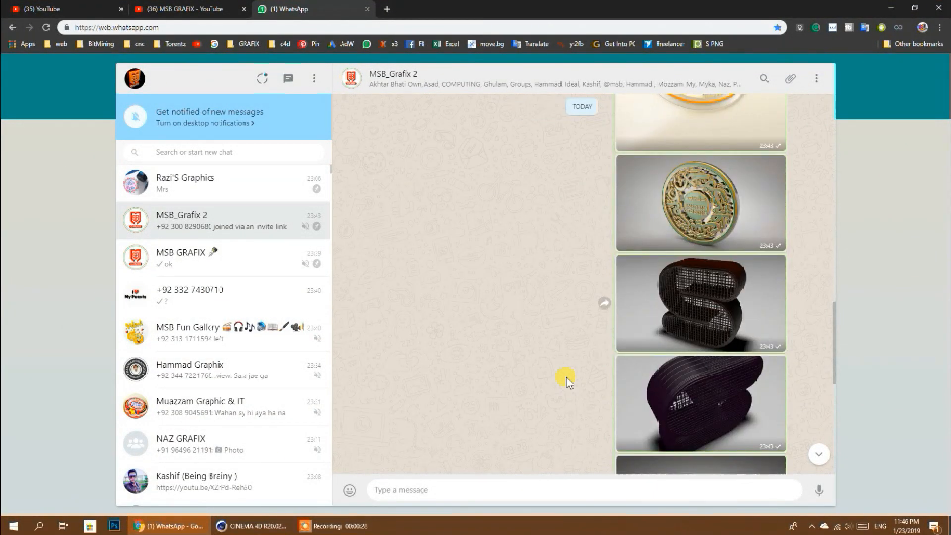
left_click(703, 348)
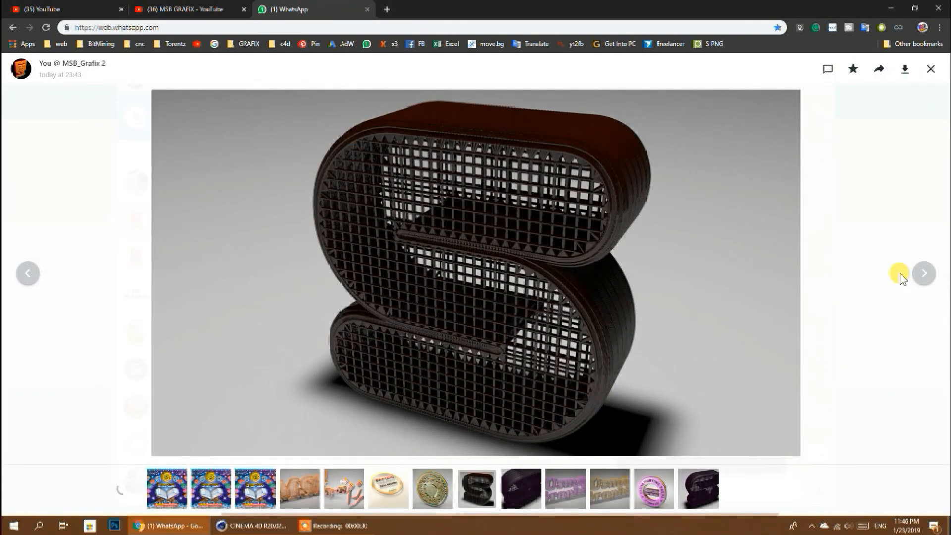
left_click(922, 273)
left_click(922, 272)
left_click(922, 273)
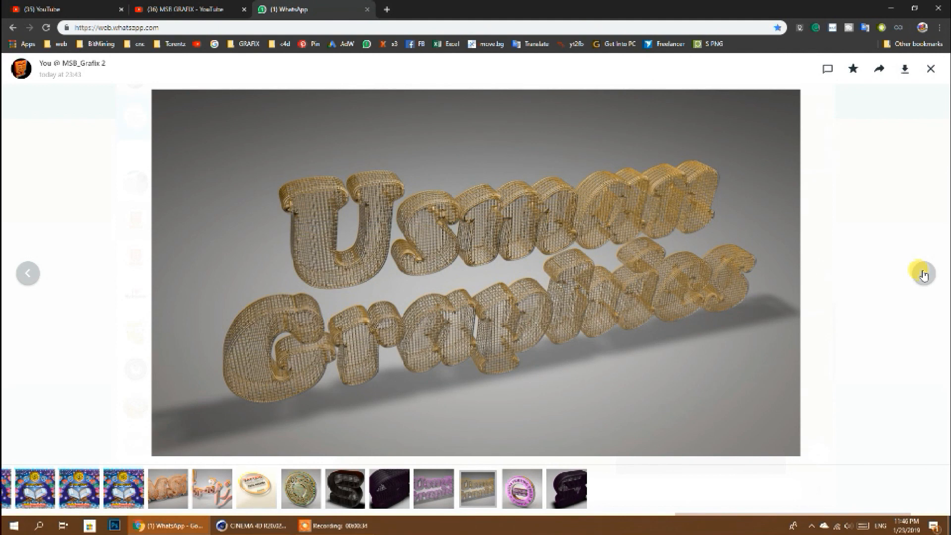
left_click(924, 273)
left_click(925, 273)
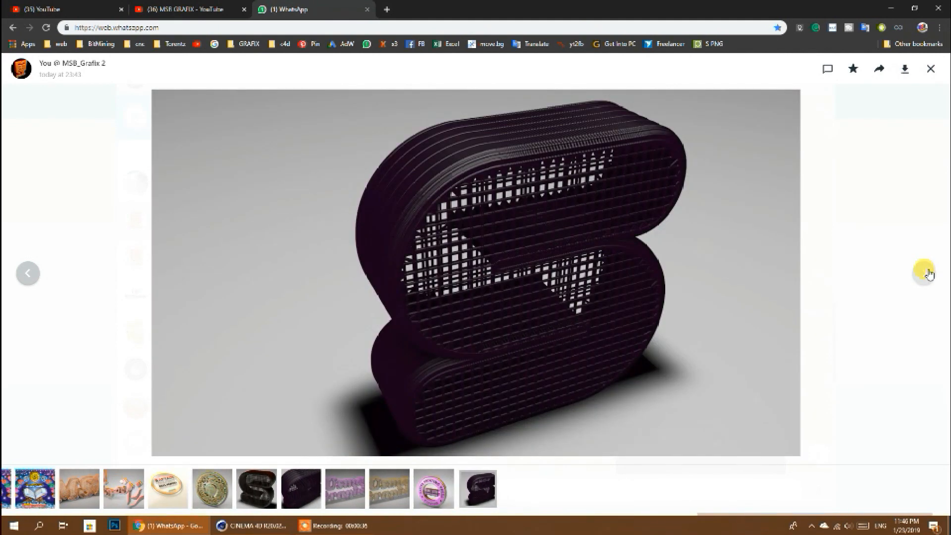
left_click(931, 69)
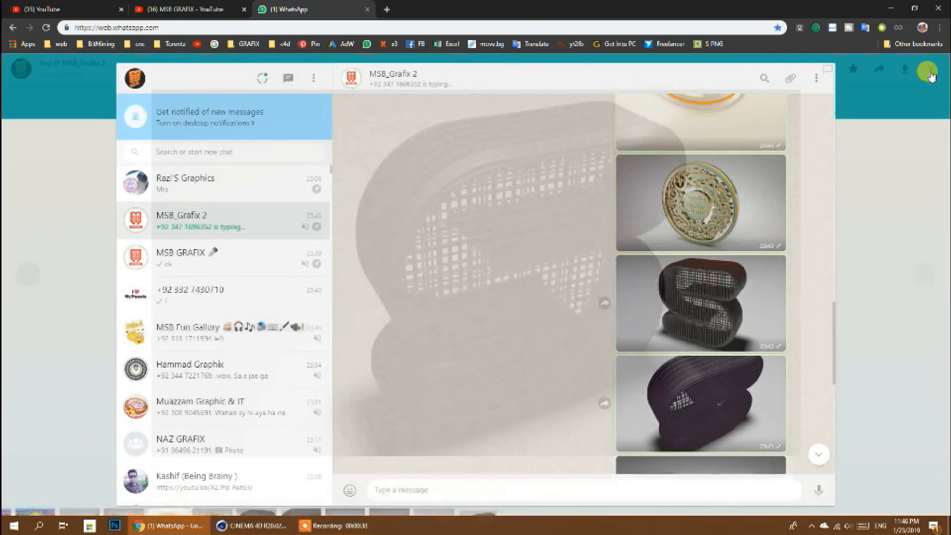
left_click(890, 9)
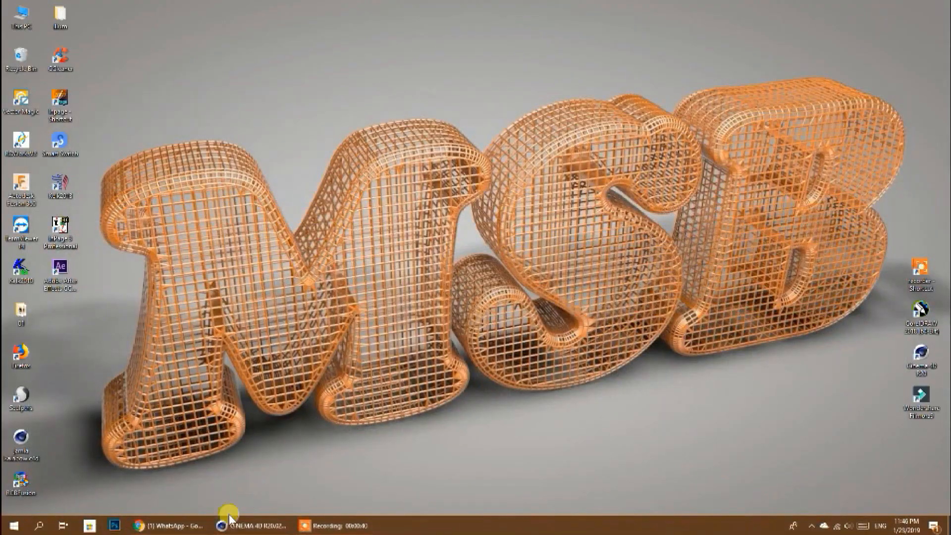
left_click(184, 525)
left_click(890, 9)
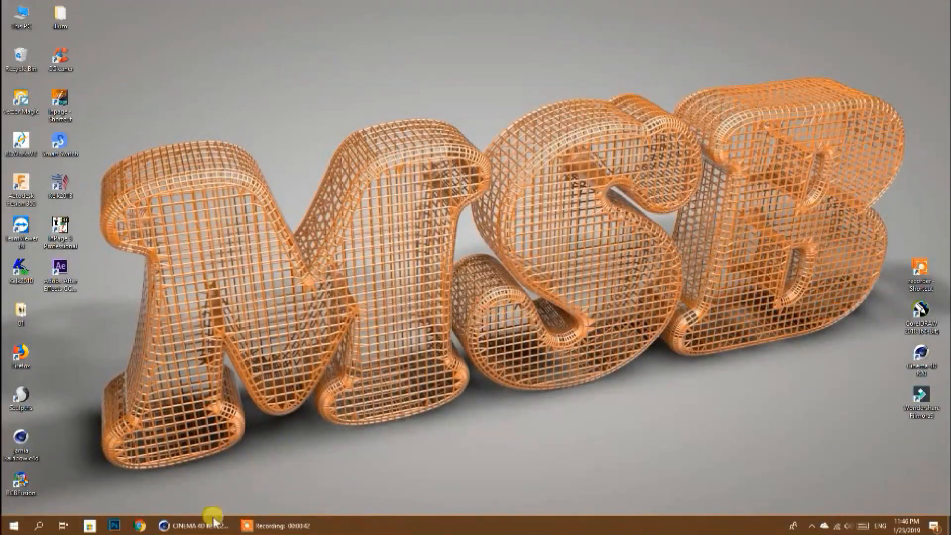
- Switch to Cinema 4D and examine the finished wire-mesh MSB text, its Atom Array settings and the white Mat.10 material
left_click(213, 525)
left_click(604, 243)
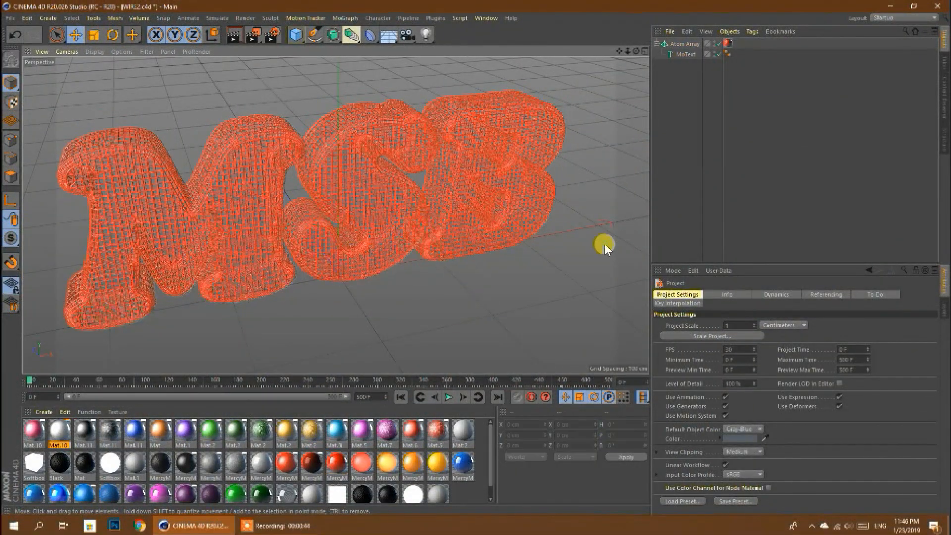
left_click(318, 231)
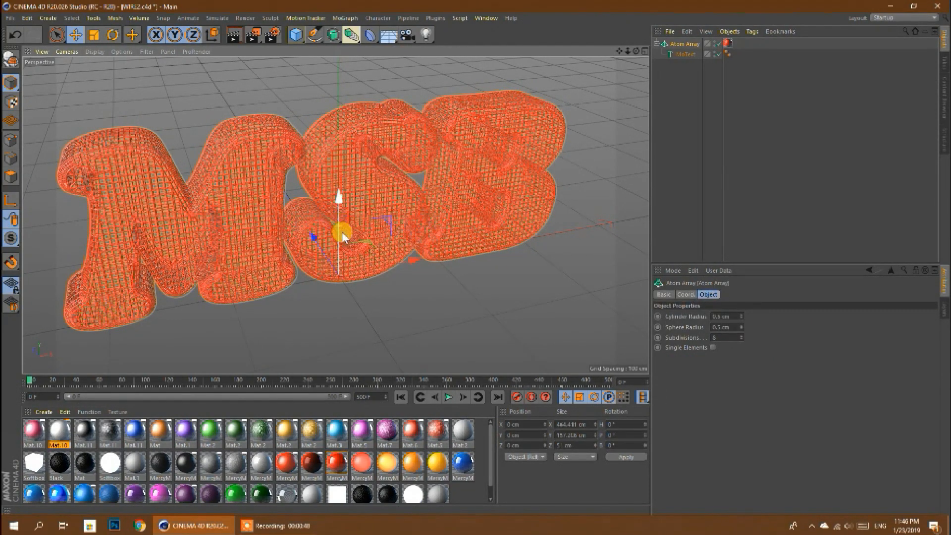
left_click(61, 441)
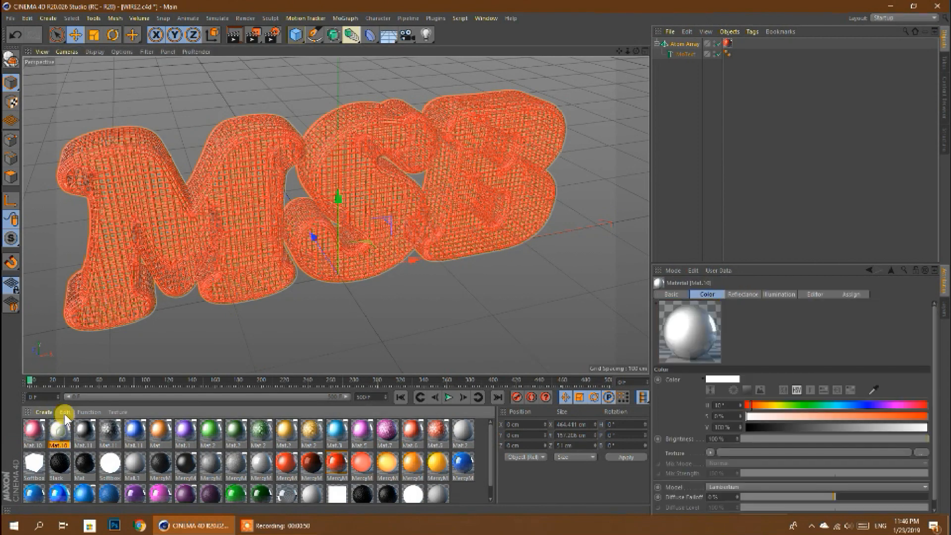
left_click(89, 411)
mouse_move(65, 410)
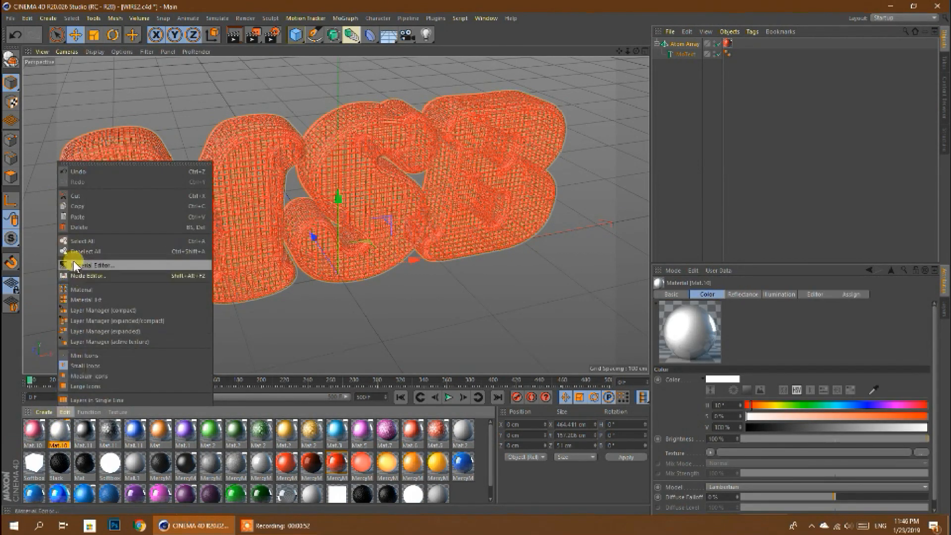
left_click(78, 207)
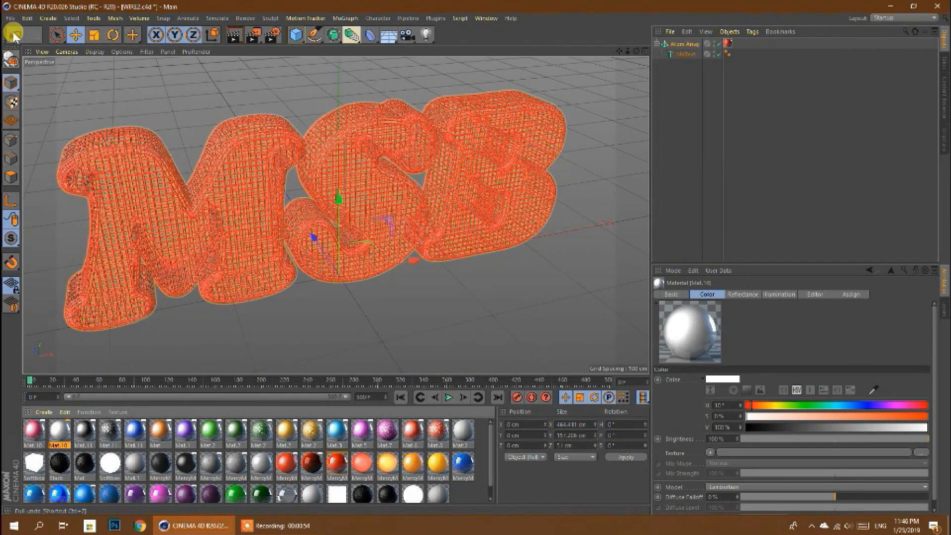
- Close the finished wire-mesh text project
left_click(10, 18)
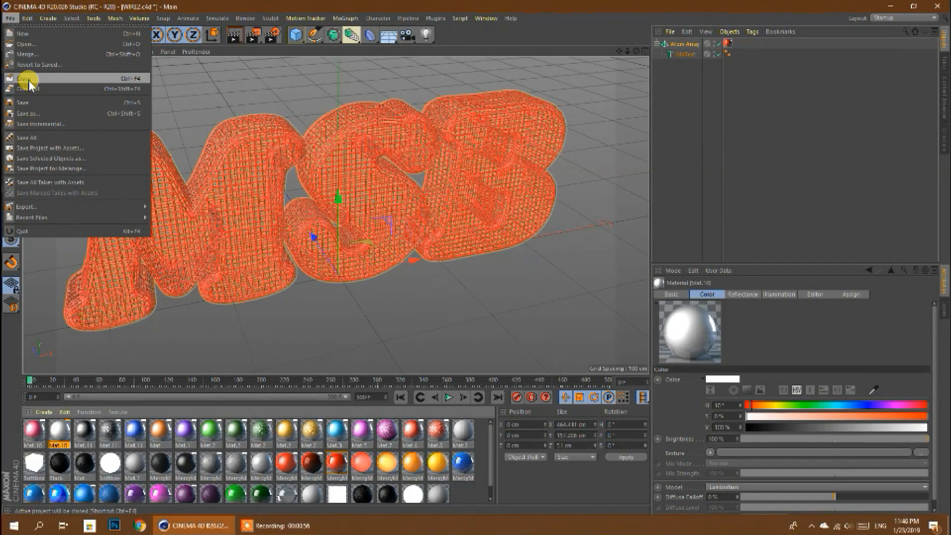
left_click(26, 79)
left_click(488, 301)
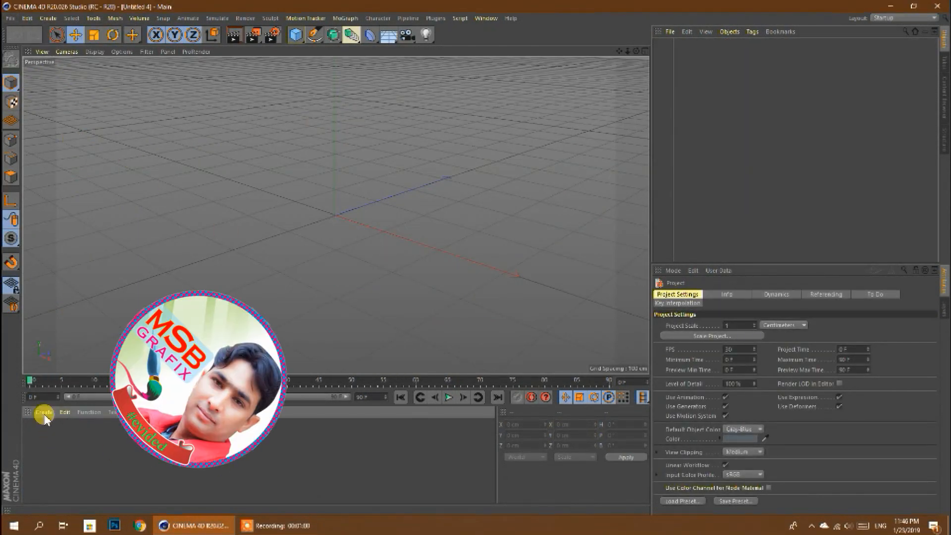
- Add a MoText object to the empty scene and replace its default text with MSB
left_click(345, 18)
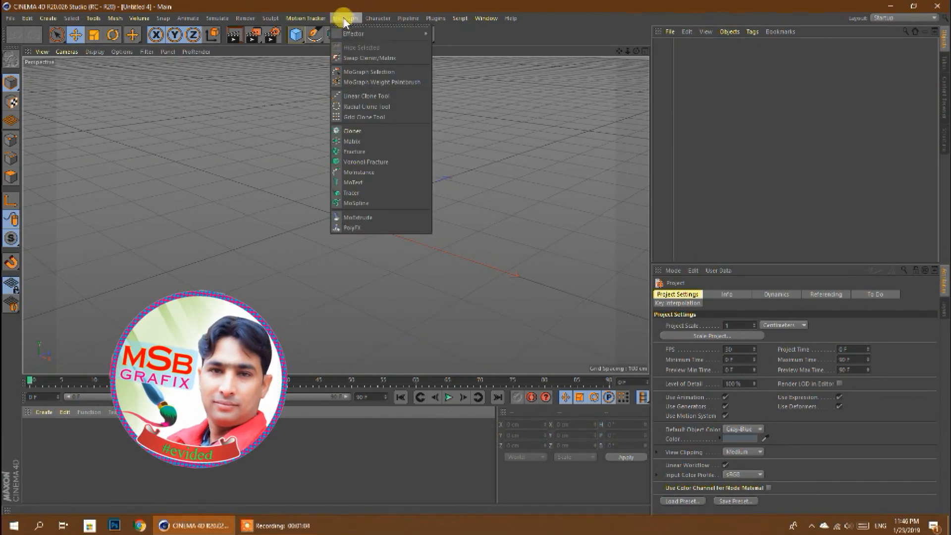
left_click(353, 182)
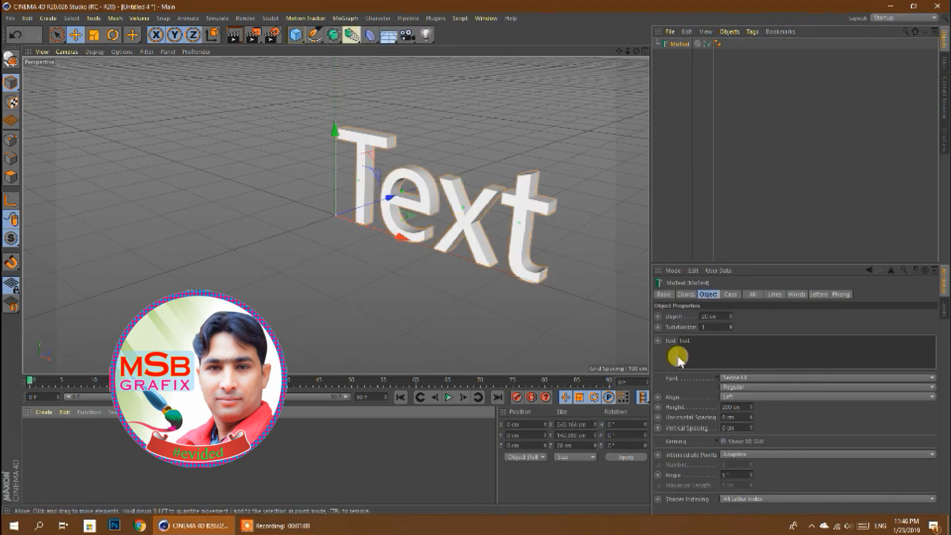
double_click(700, 349)
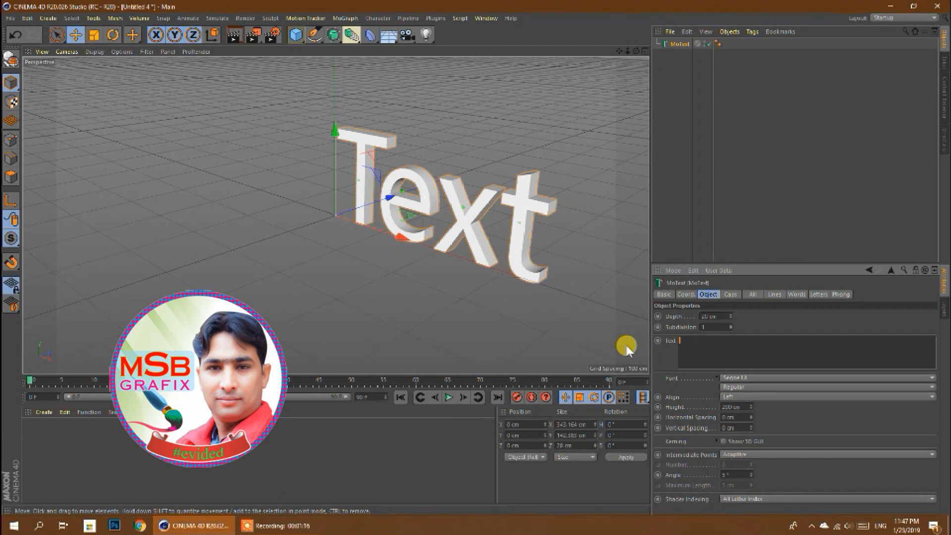
right_click(627, 346)
left_click(626, 347)
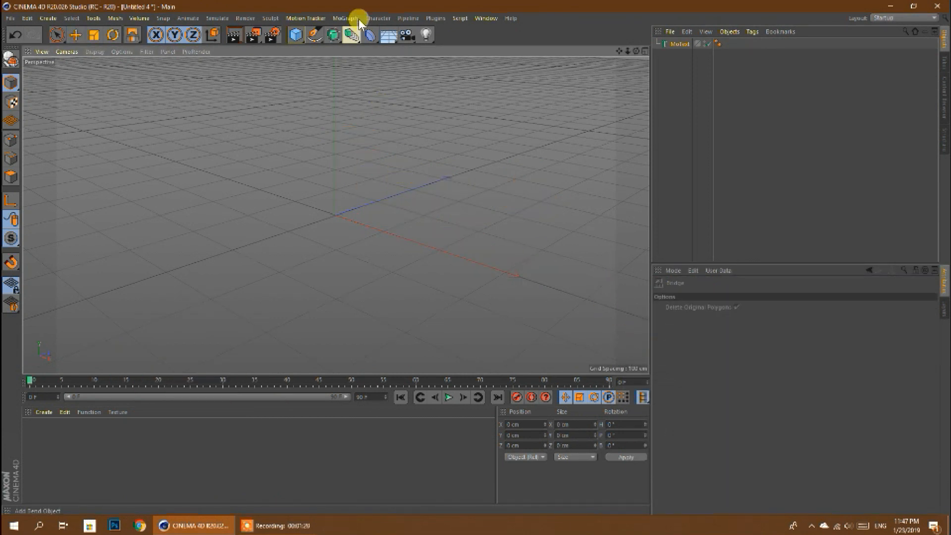
left_click(675, 43)
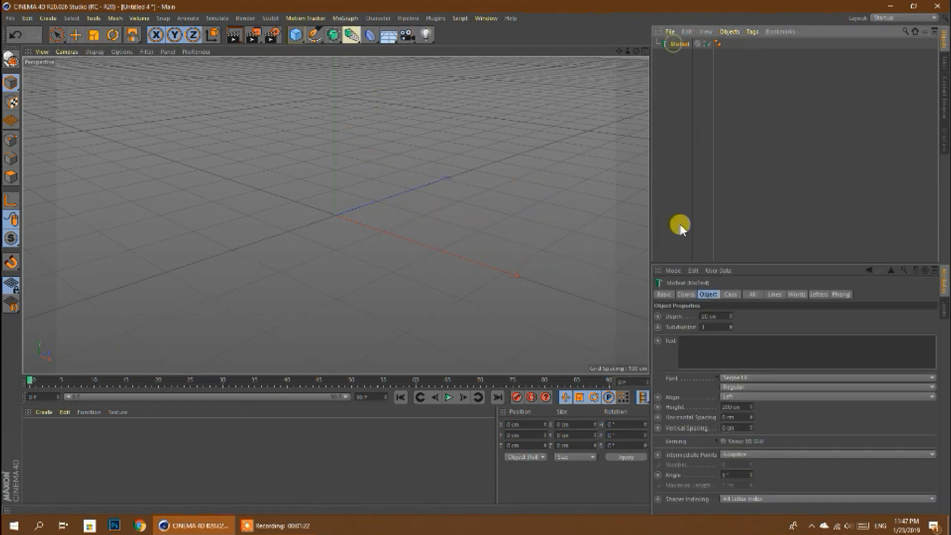
left_click(694, 341)
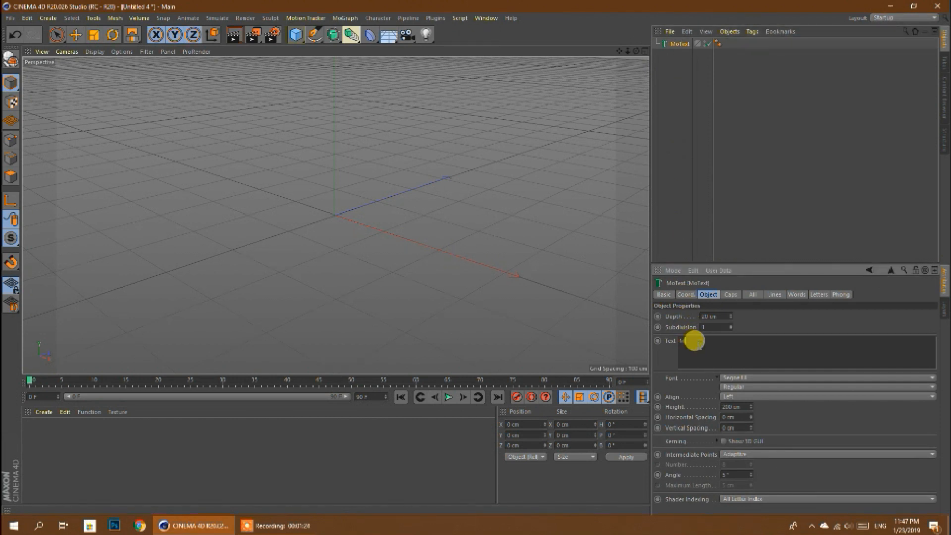
type("MSB")
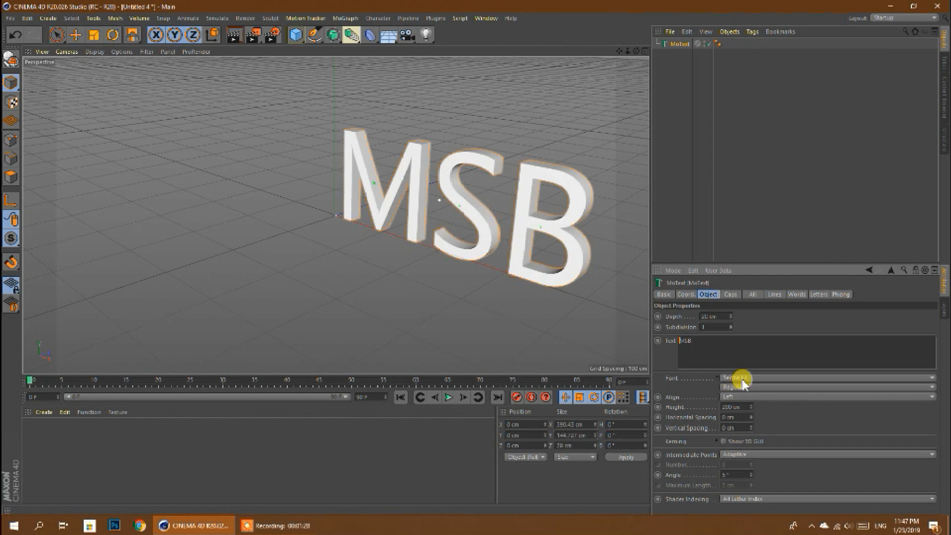
- Change the font of the MSB text to Cooper Black
left_click(727, 379)
scroll(758, 274, "up", 15)
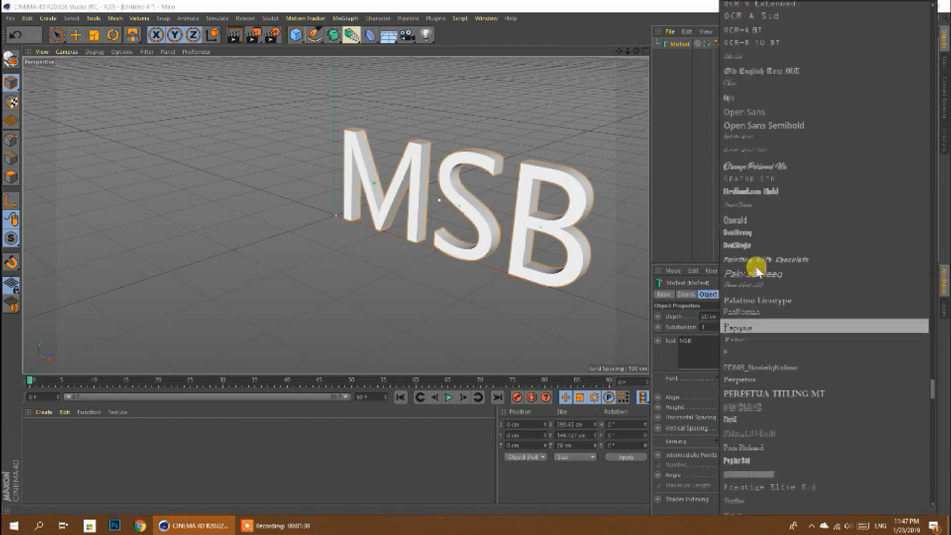
scroll(758, 272, "up", 15)
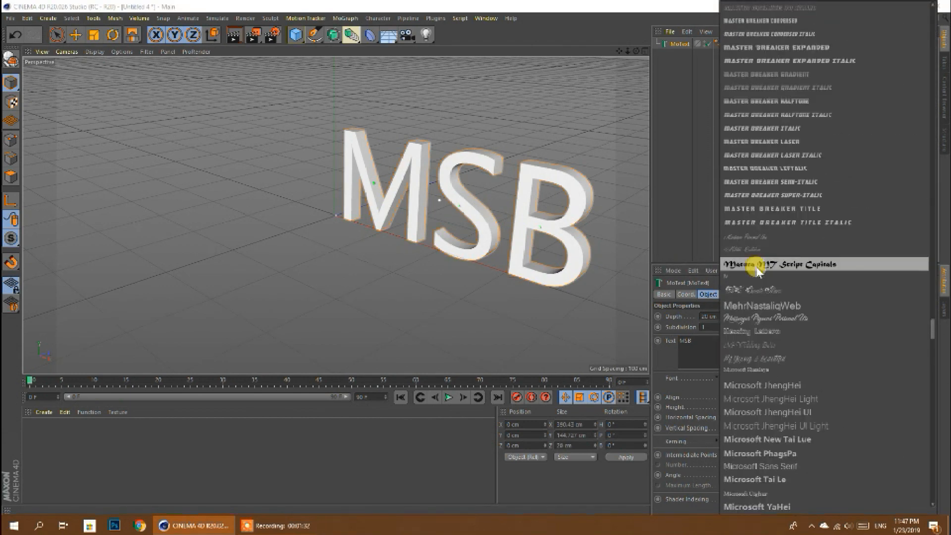
scroll(758, 271, "up", 15)
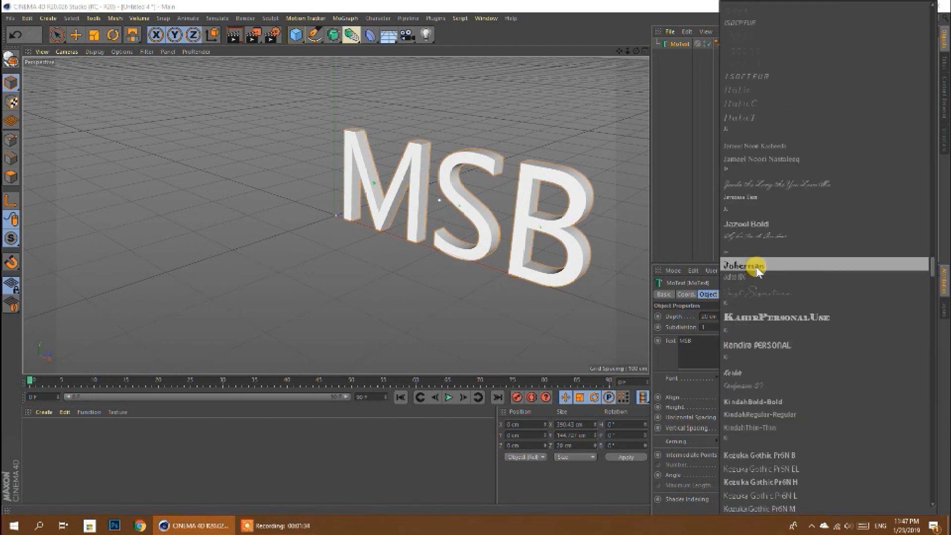
scroll(758, 271, "up", 6)
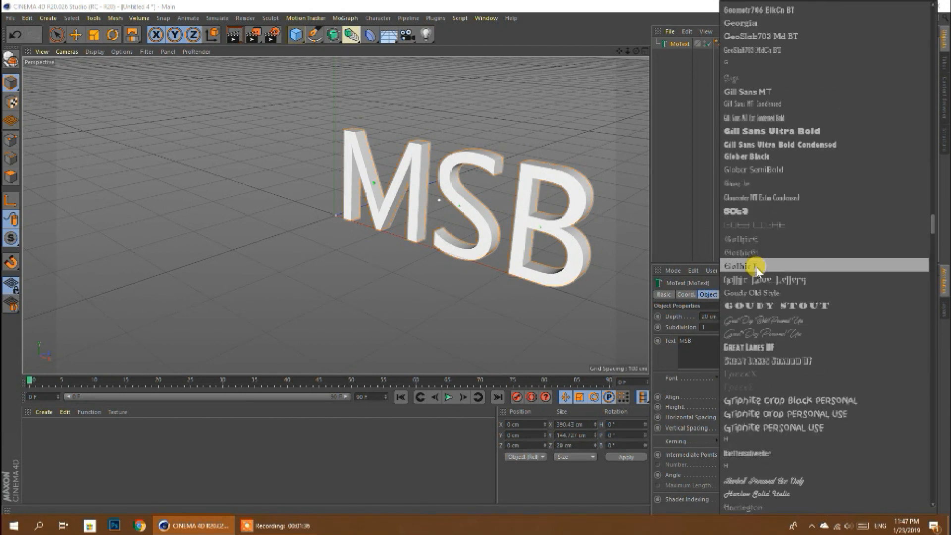
scroll(758, 269, "up", 12)
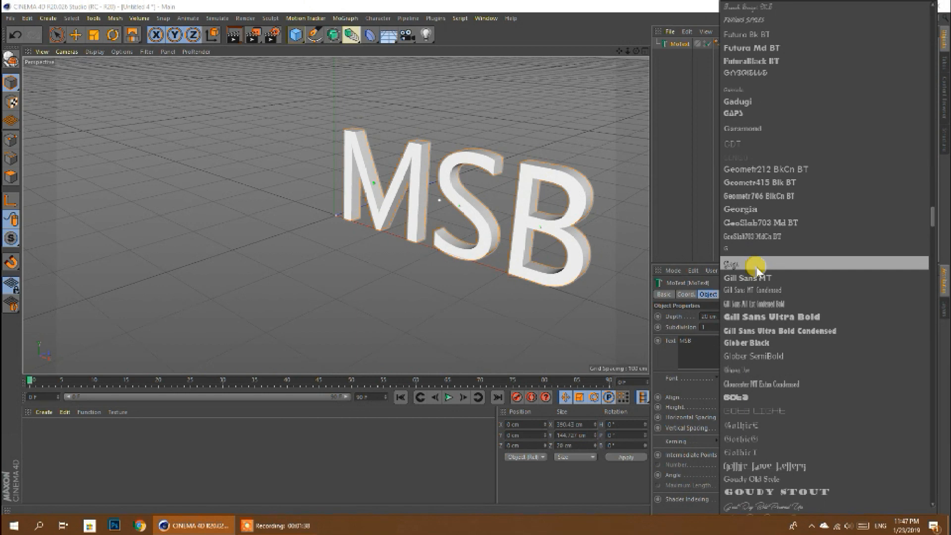
scroll(757, 270, "up", 8)
scroll(757, 270, "up", 18)
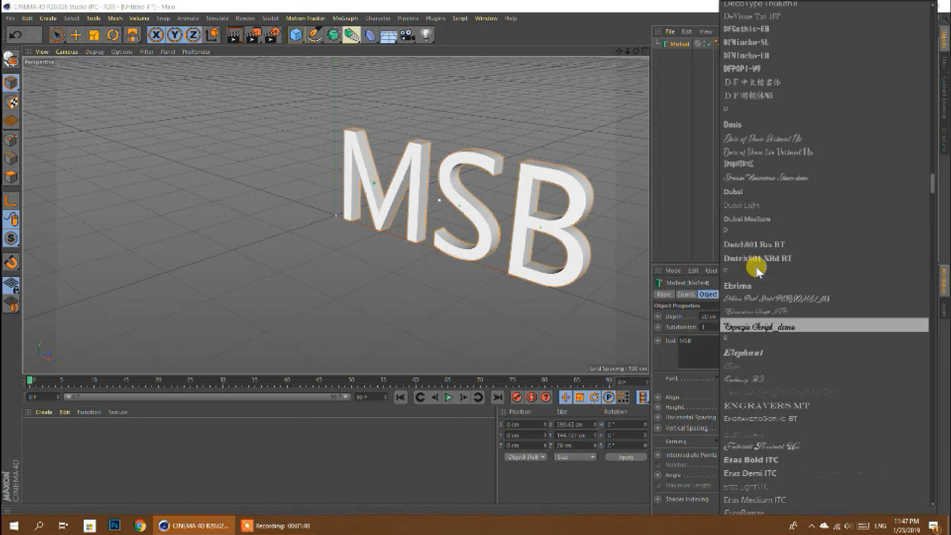
scroll(761, 274, "up", 15)
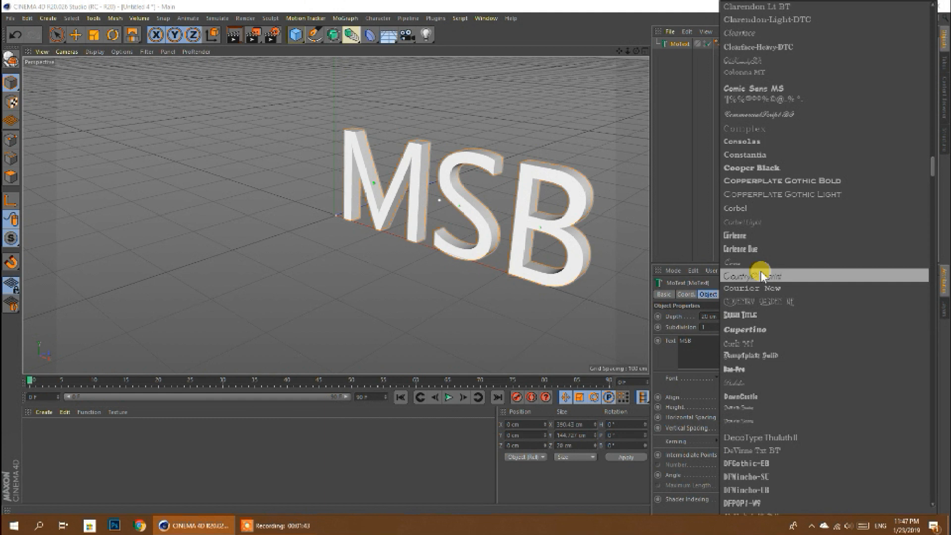
left_click(749, 173)
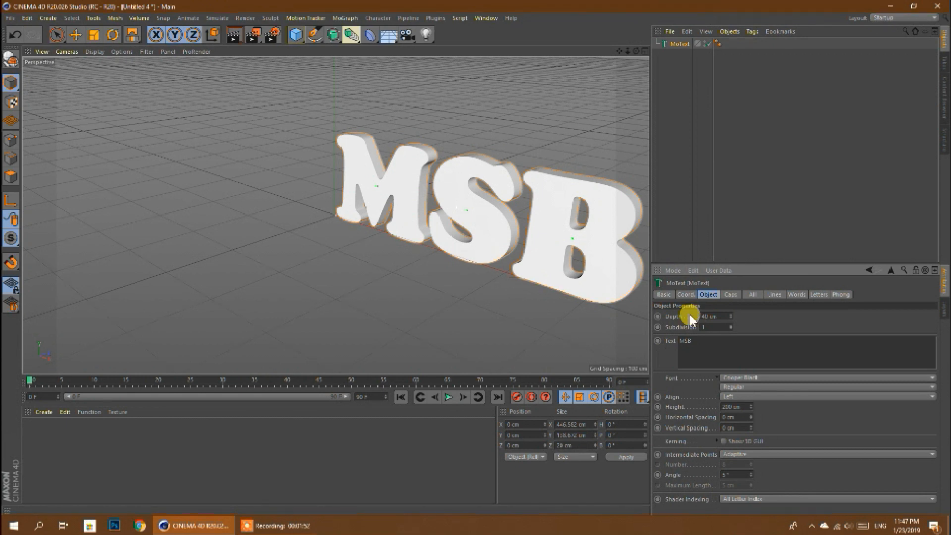
- Set the MSB text's depth to 40 cm and its alignment to Middle
left_click(711, 341)
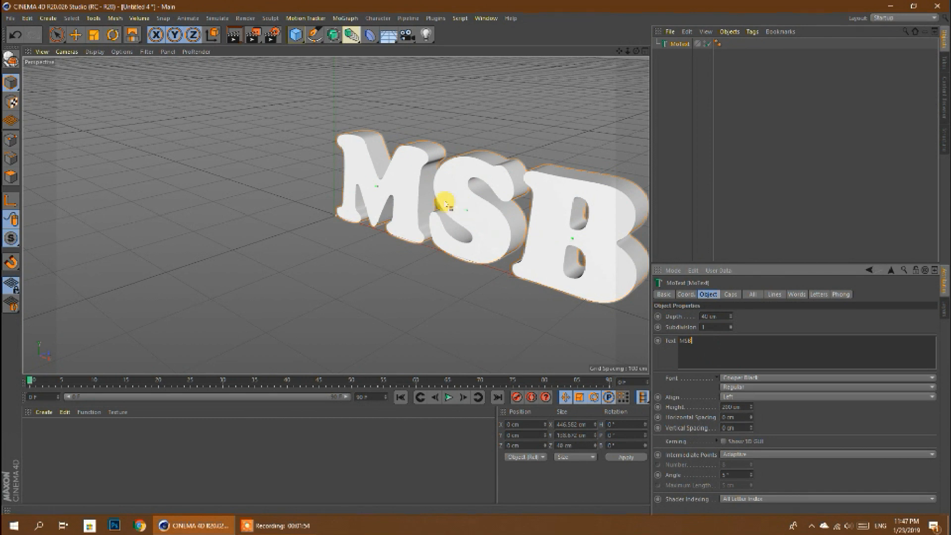
left_click(57, 35)
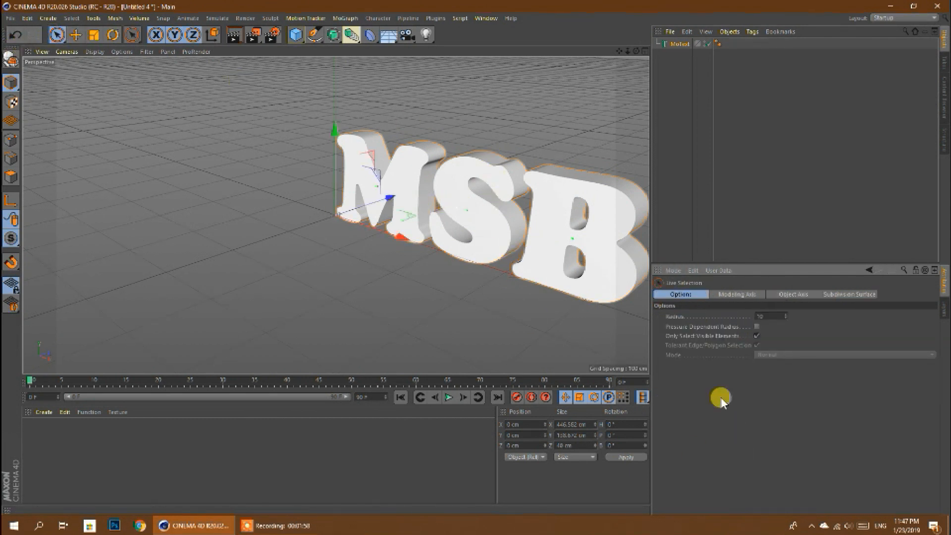
left_click(676, 44)
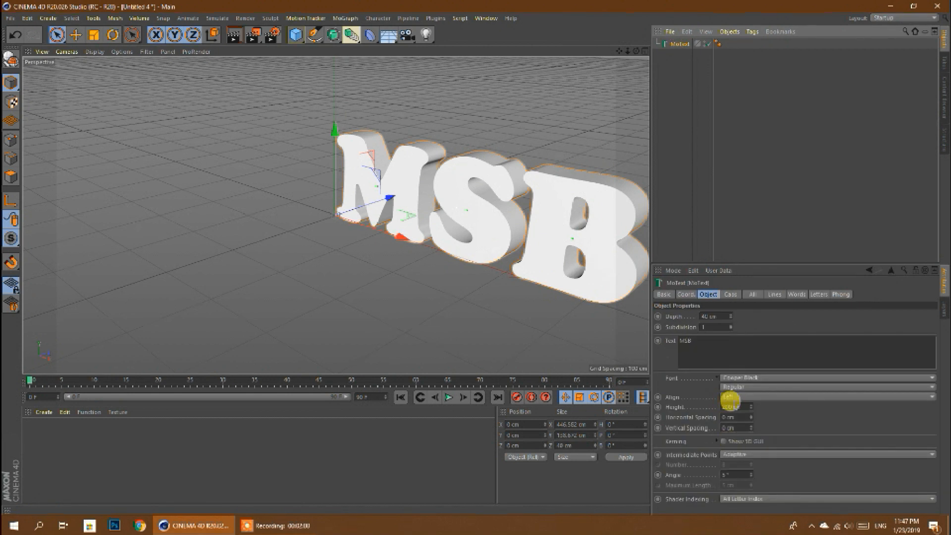
left_click(731, 397)
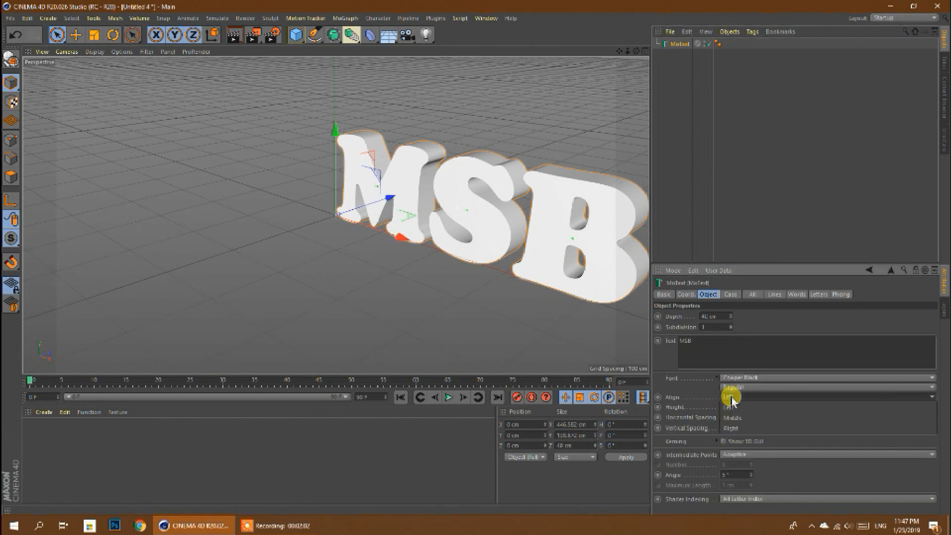
left_click(732, 417)
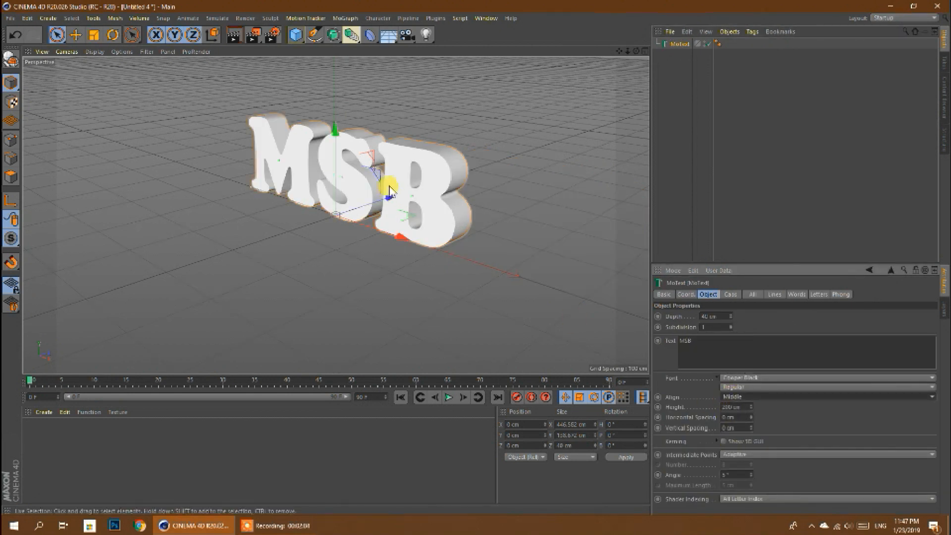
- Display the MSB text in the perspective view with Gouraud Shading (Lines) to show its mesh edges
scroll(378, 138, "up", 5)
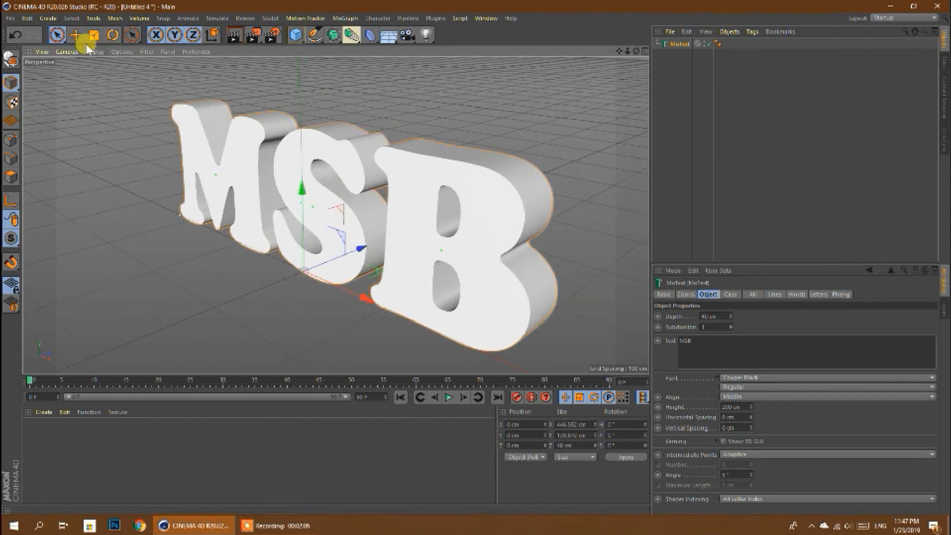
left_click(76, 36)
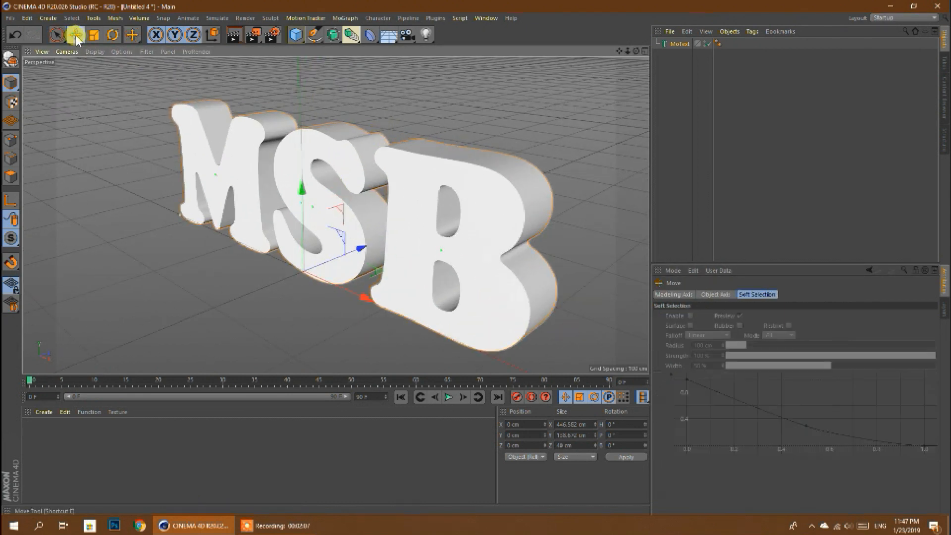
left_click(675, 45)
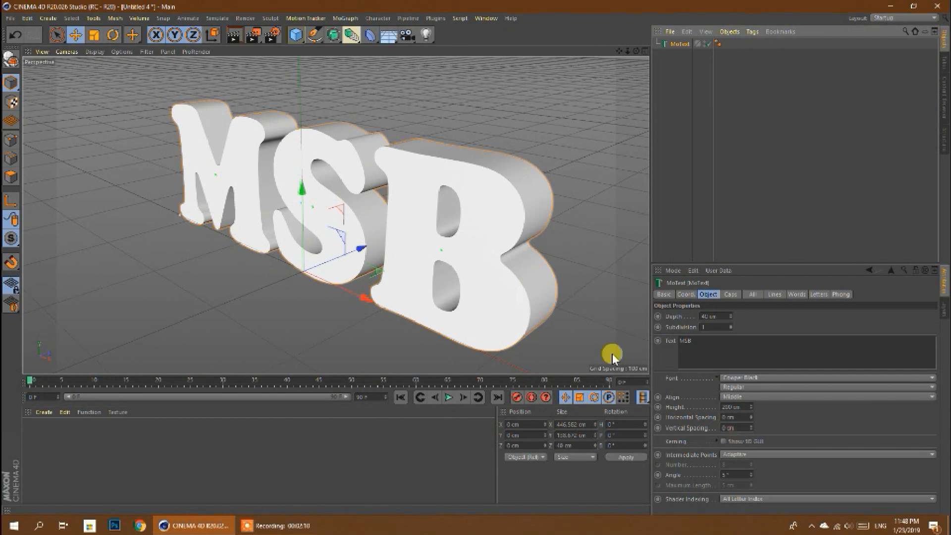
left_click(94, 52)
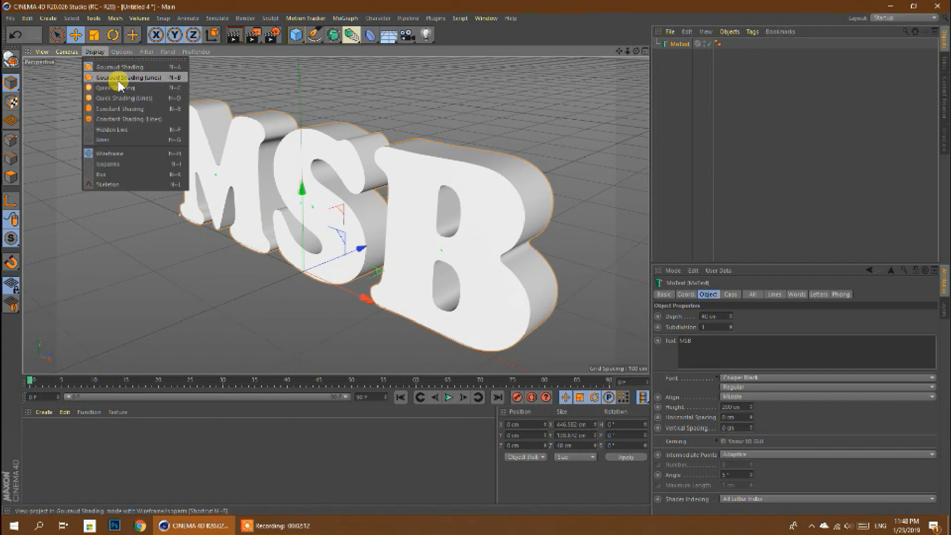
left_click(159, 79)
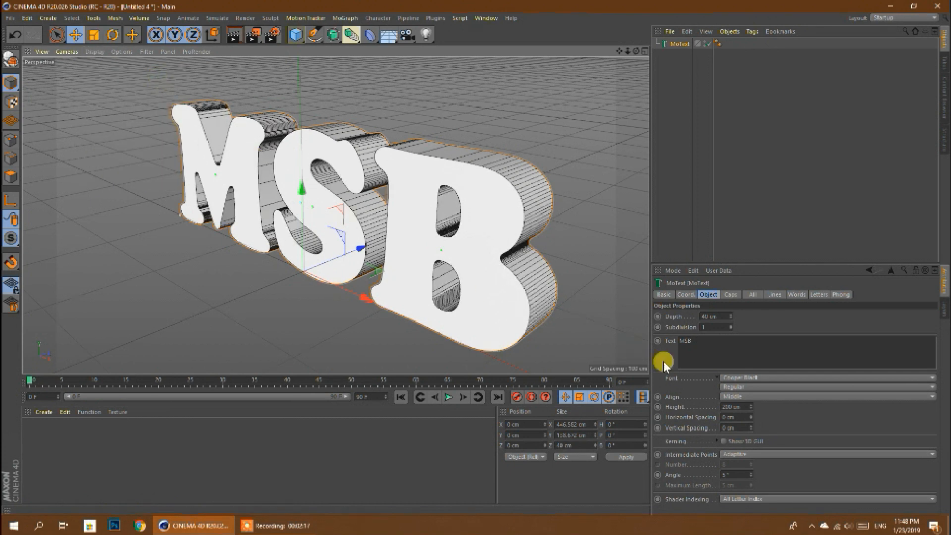
- Set the MoText's intermediate points to Subdivided and its extrusion subdivision to 6
left_click(732, 454)
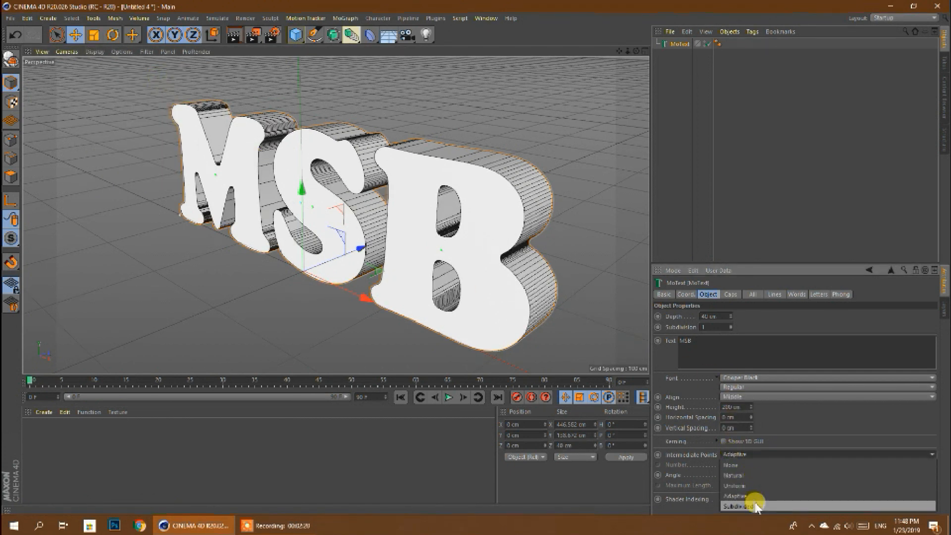
left_click(756, 505)
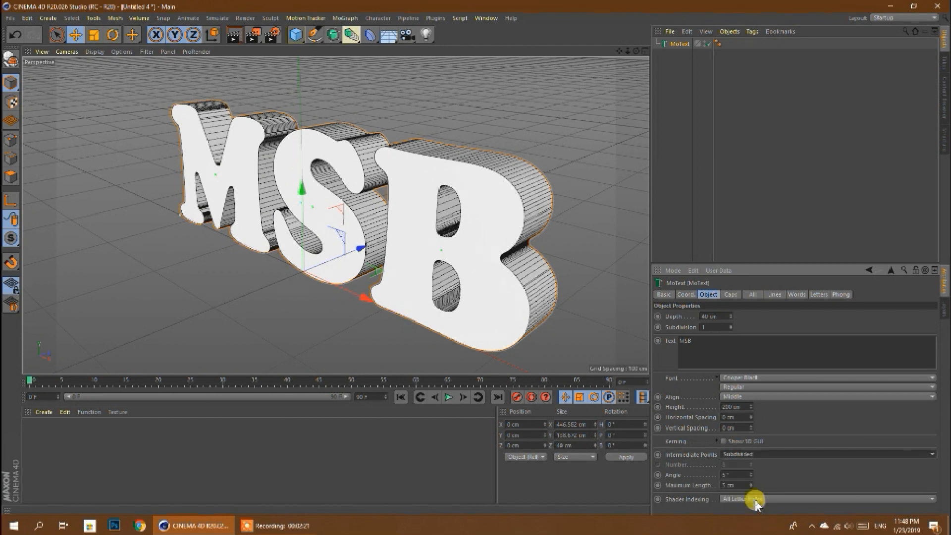
left_click(711, 327)
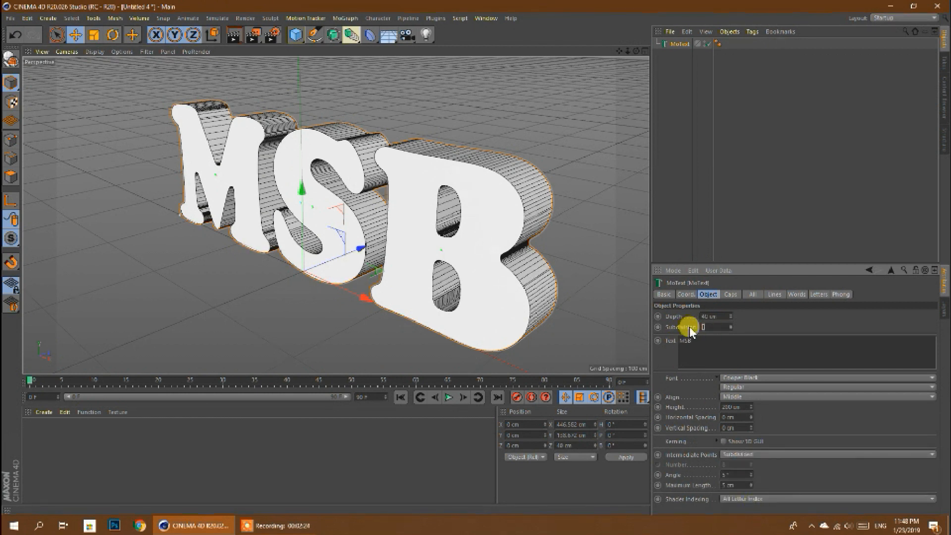
type("5")
key("Return")
left_click_drag(705, 325, 689, 325)
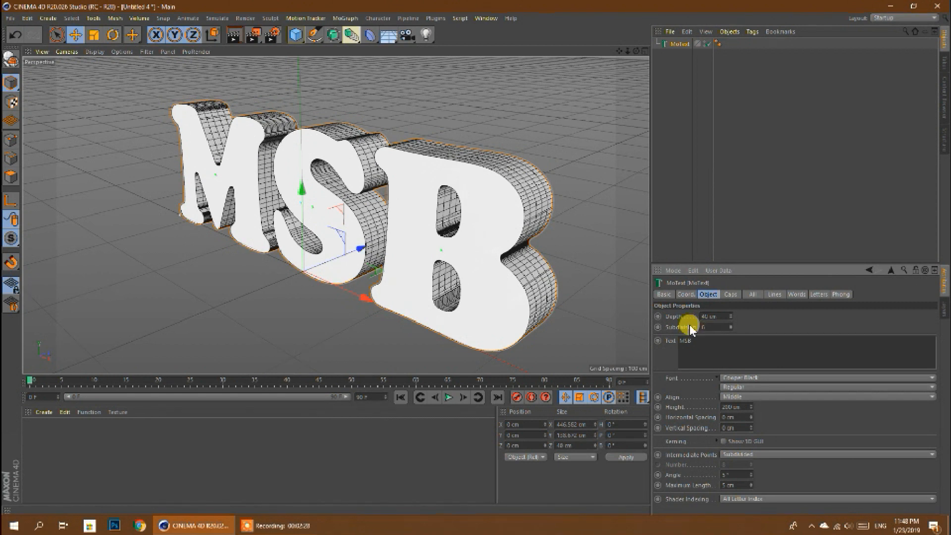
left_click(704, 327)
left_click(715, 316)
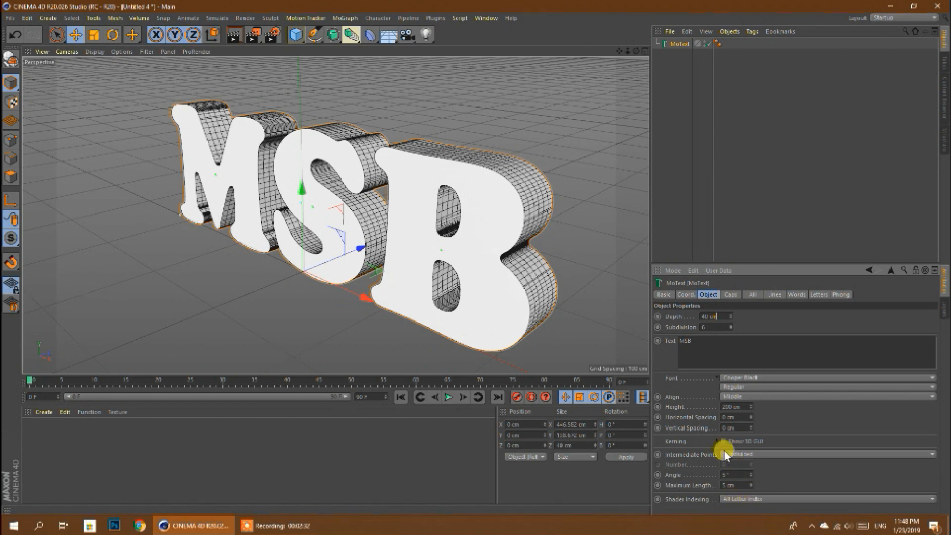
left_click(717, 317)
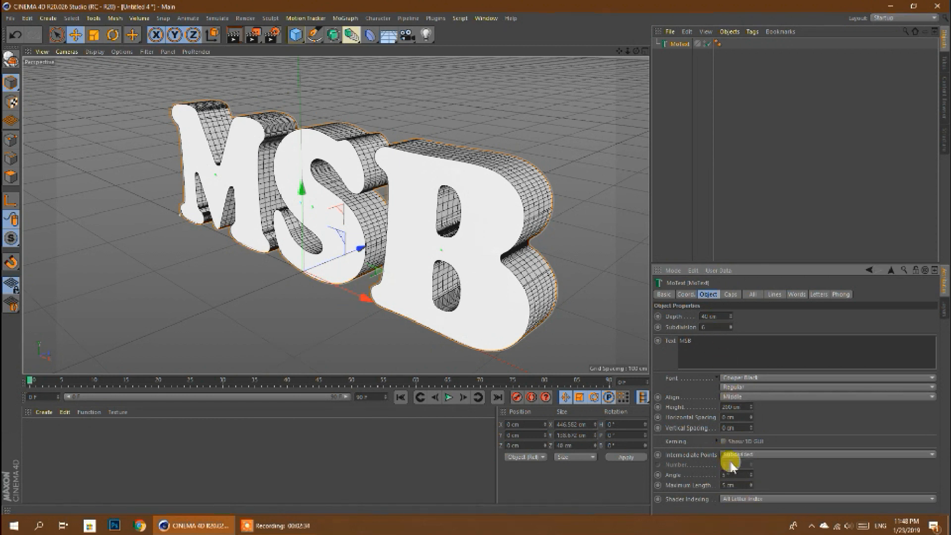
- Set both the start and end caps of the MoText to Fillet Cap with 5 steps each
left_click(731, 294)
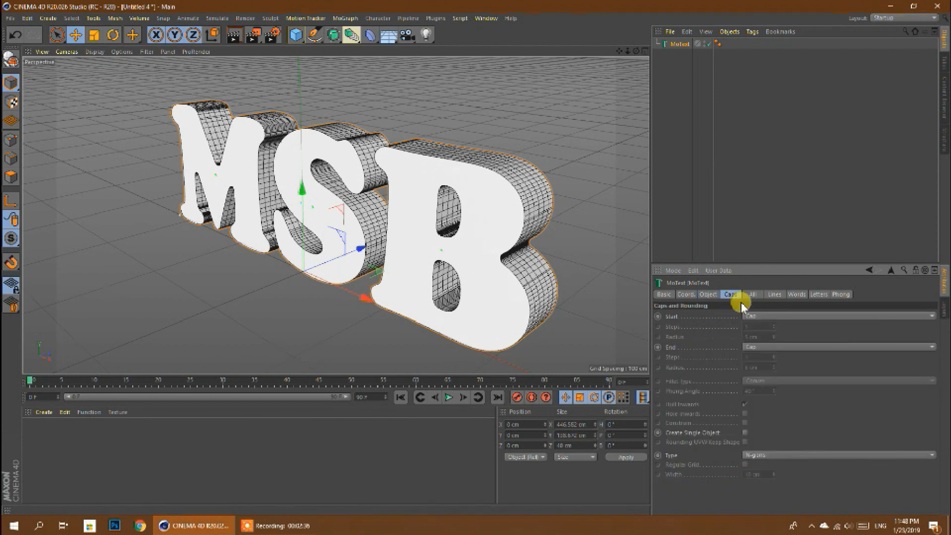
left_click(751, 316)
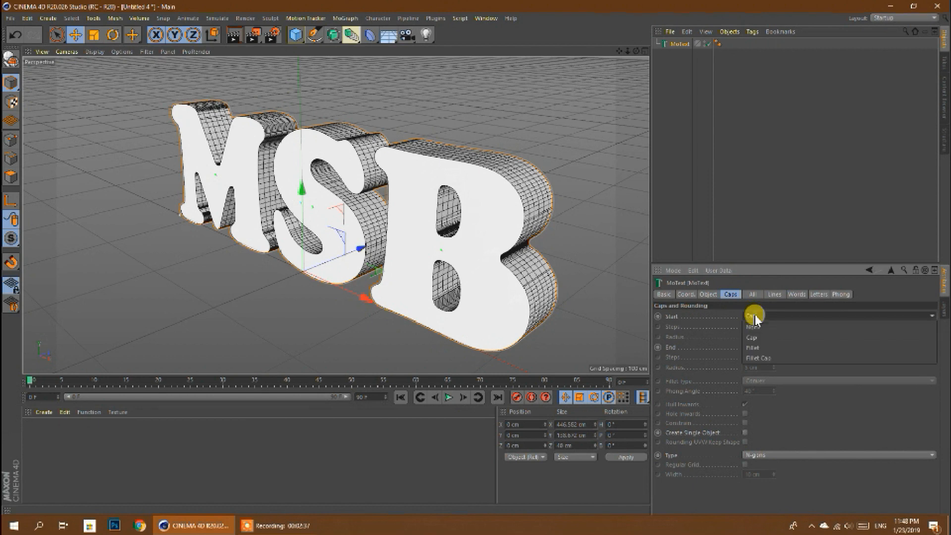
left_click(774, 359)
left_click(758, 347)
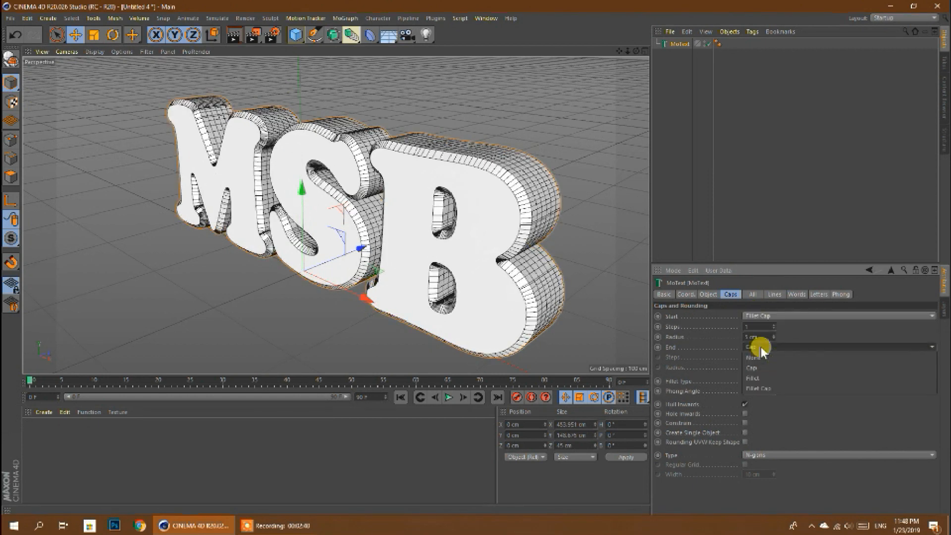
left_click(767, 388)
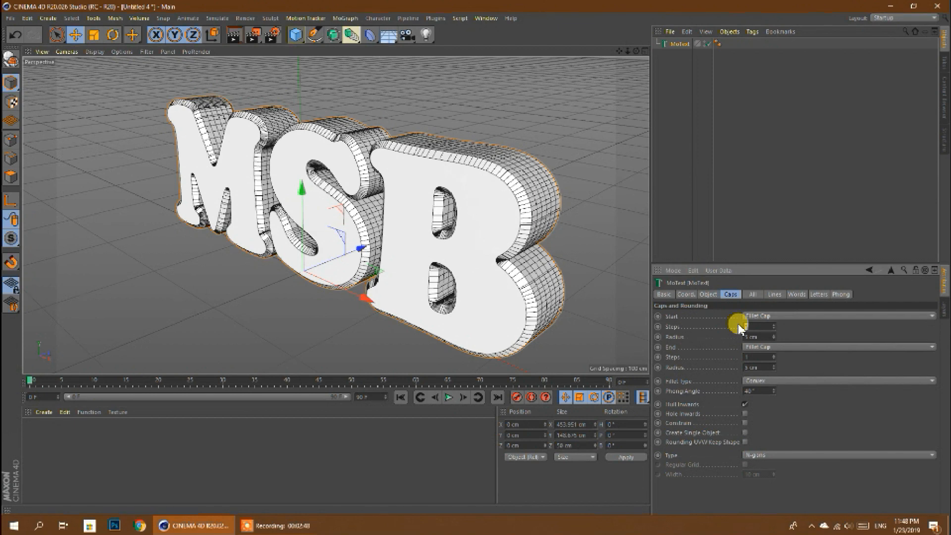
type("5")
left_click_drag(755, 356, 730, 356)
type("5")
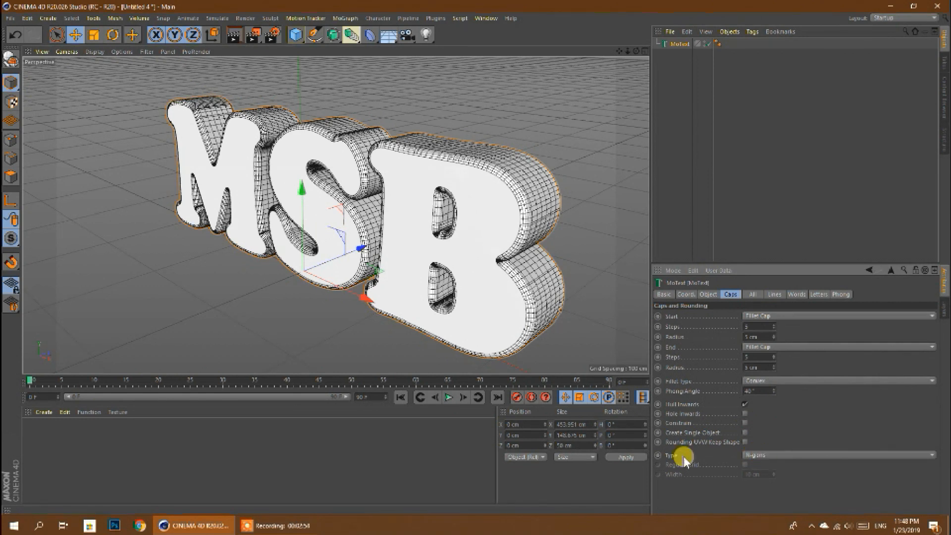
- Set the MoText's cap type to Quadrangles with a regular grid 5 cm wide
left_click(762, 455)
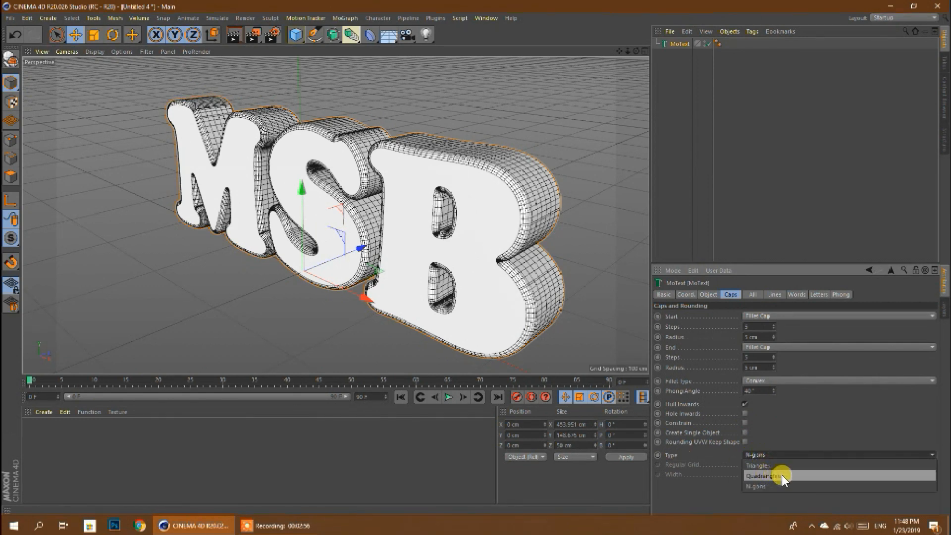
left_click(782, 476)
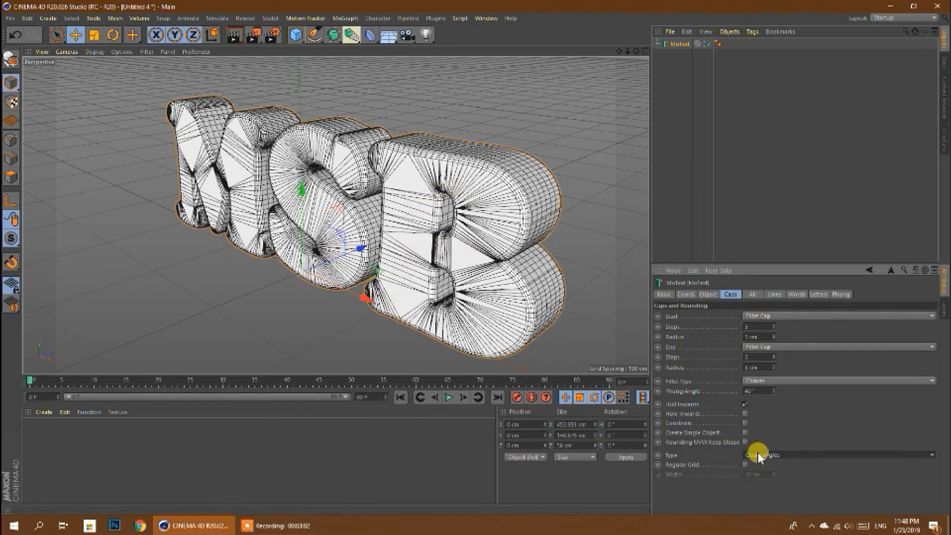
left_click(745, 464)
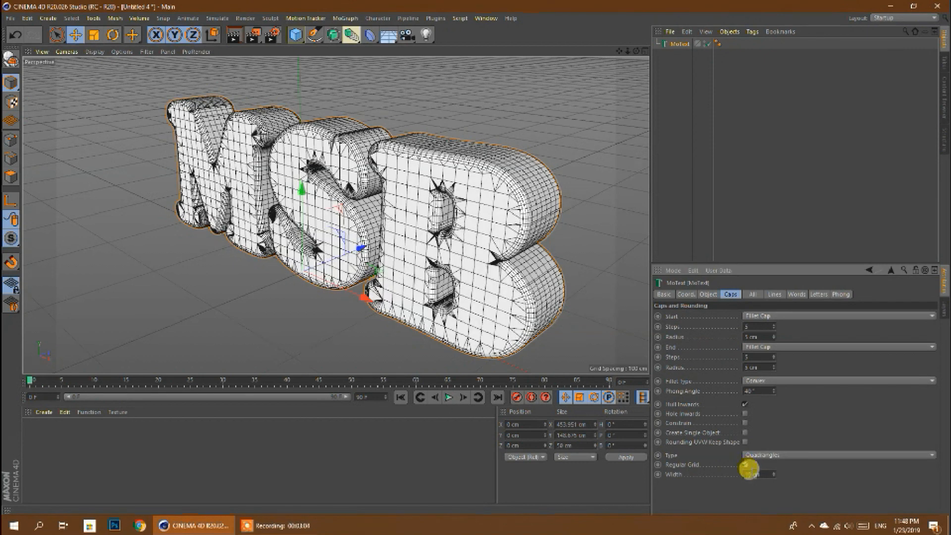
left_click(755, 472)
key("Return")
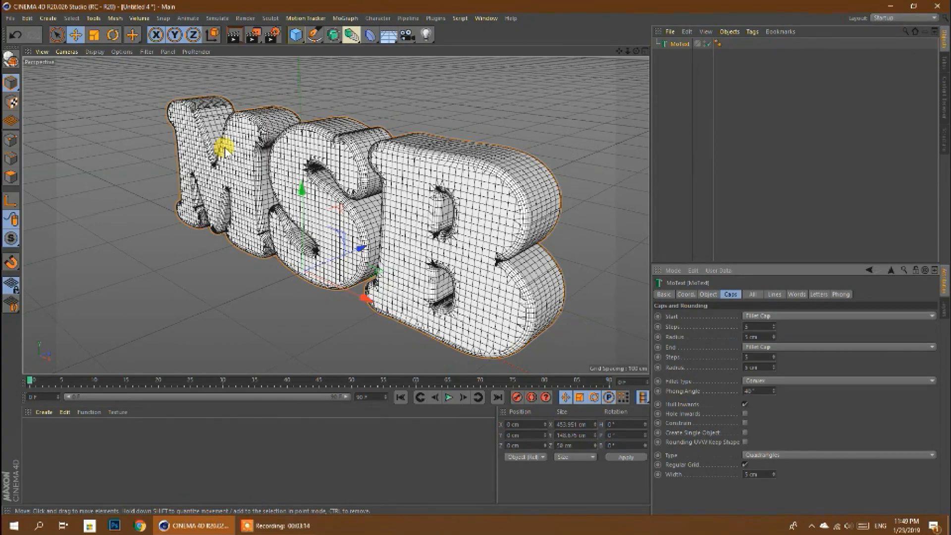
- Add an Atom Array object and make the MoText its child
left_click_drag(636, 51, 138, 89)
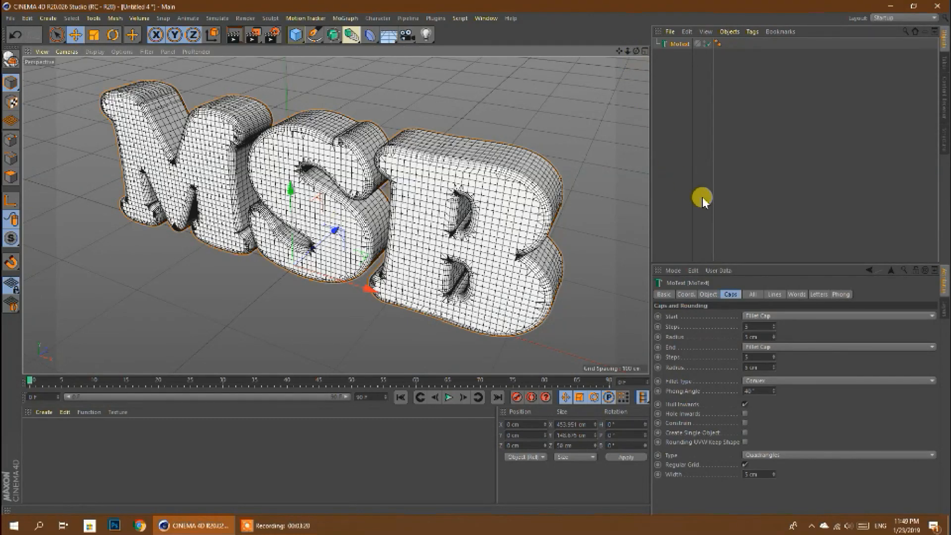
left_click(337, 35)
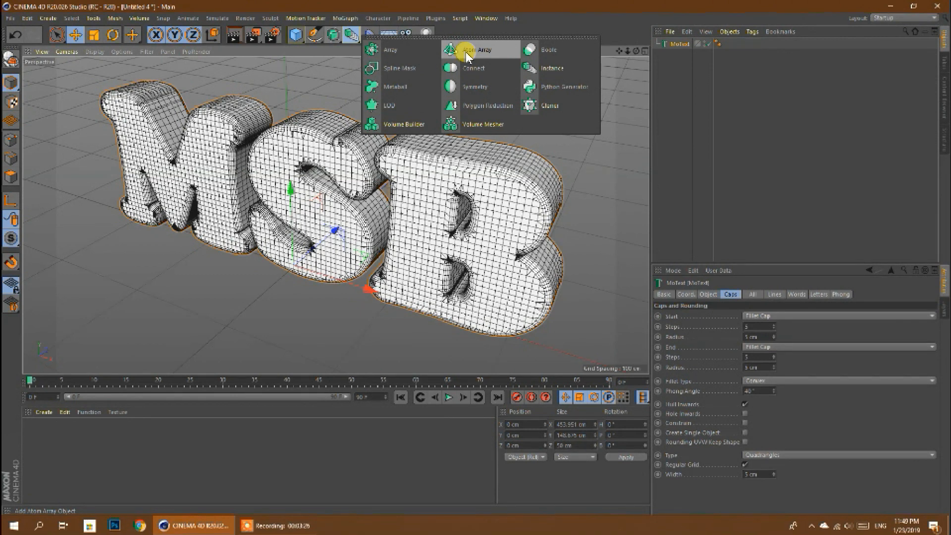
left_click(467, 51)
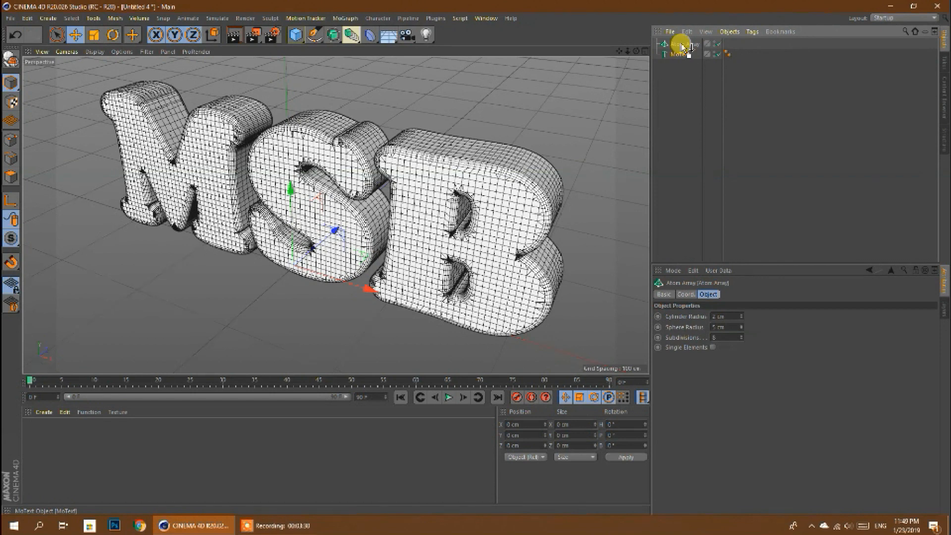
left_click_drag(684, 47, 678, 44)
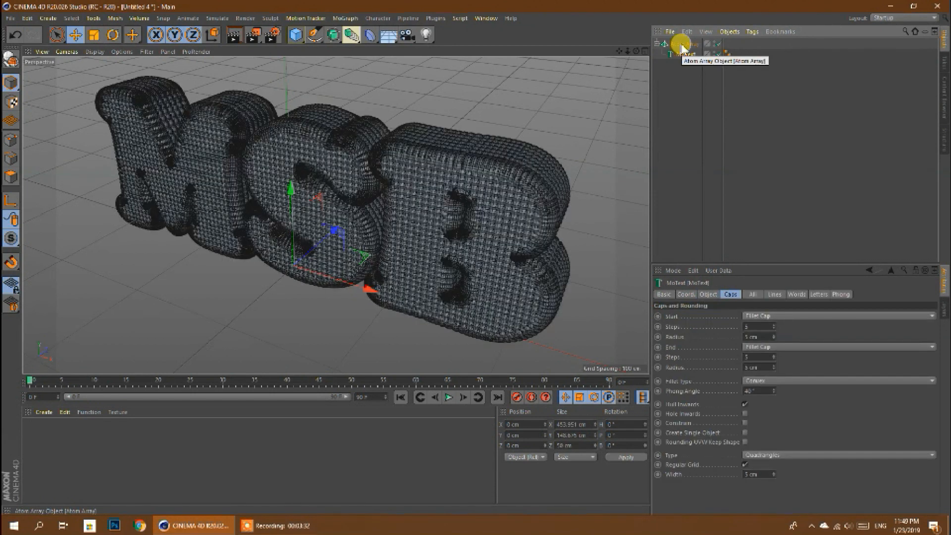
- Set the Atom Array's cylinder radius to 0.5 cm and its sphere radius to 1 cm
scroll(527, 235, "up", 5)
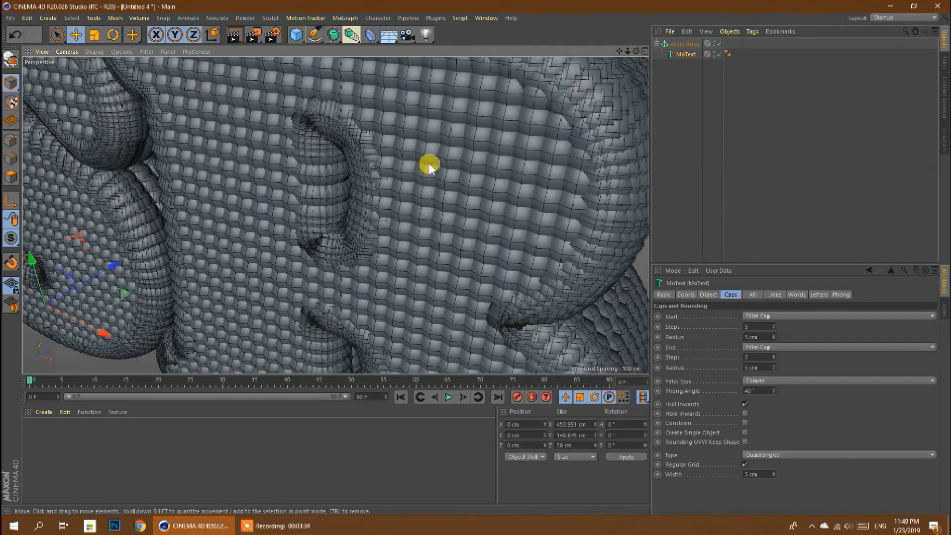
scroll(429, 166, "down", 8)
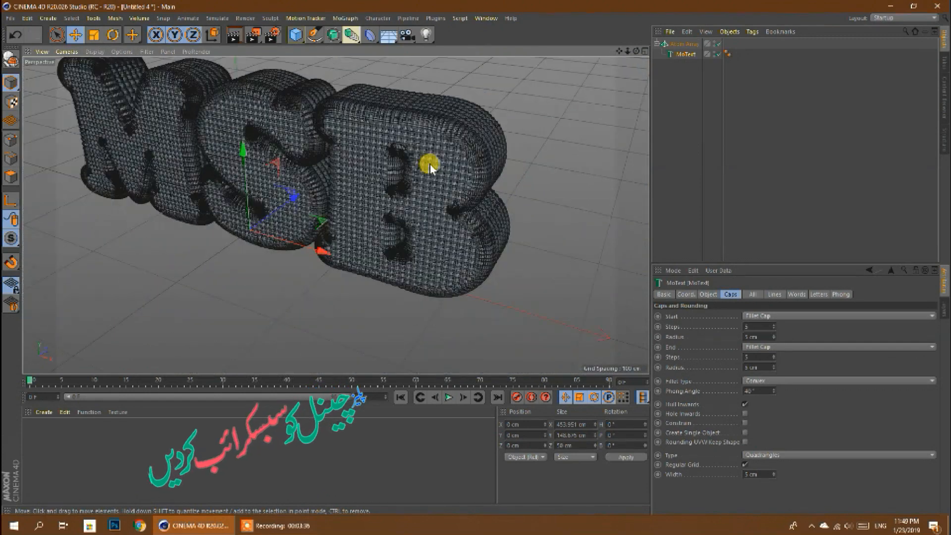
left_click_drag(621, 52, 643, 87)
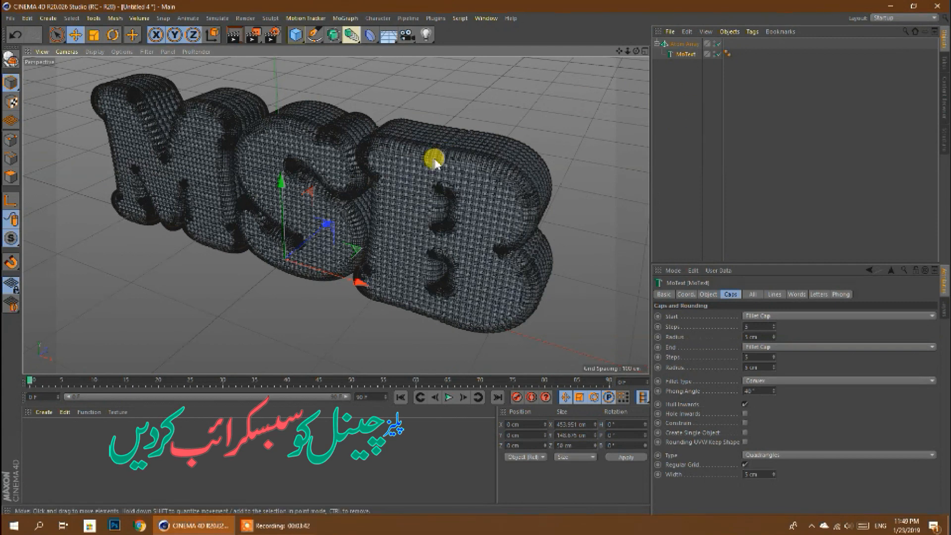
left_click(694, 45)
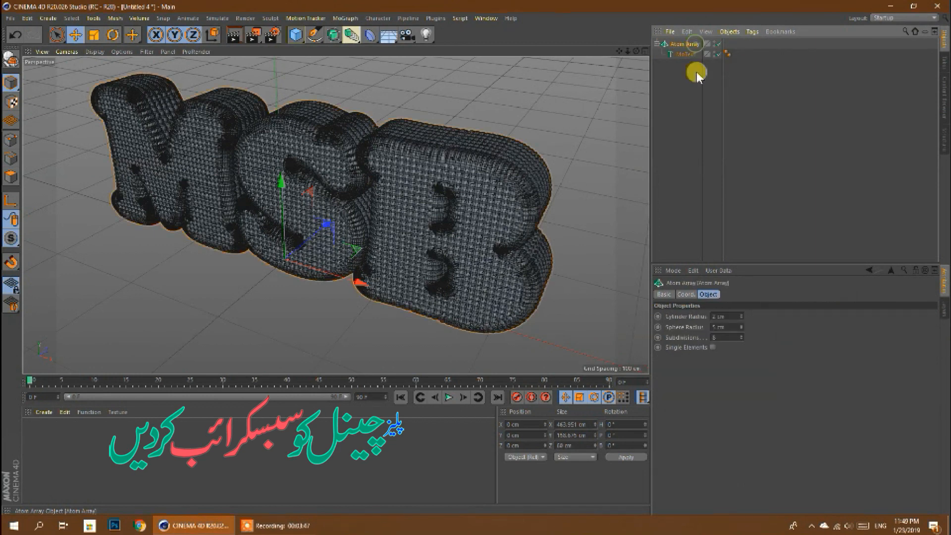
left_click(719, 316)
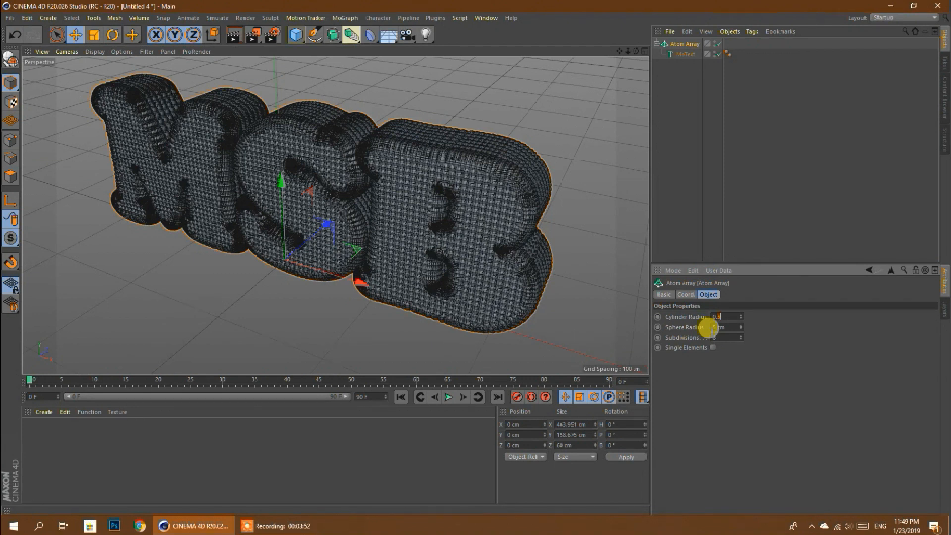
key("Return")
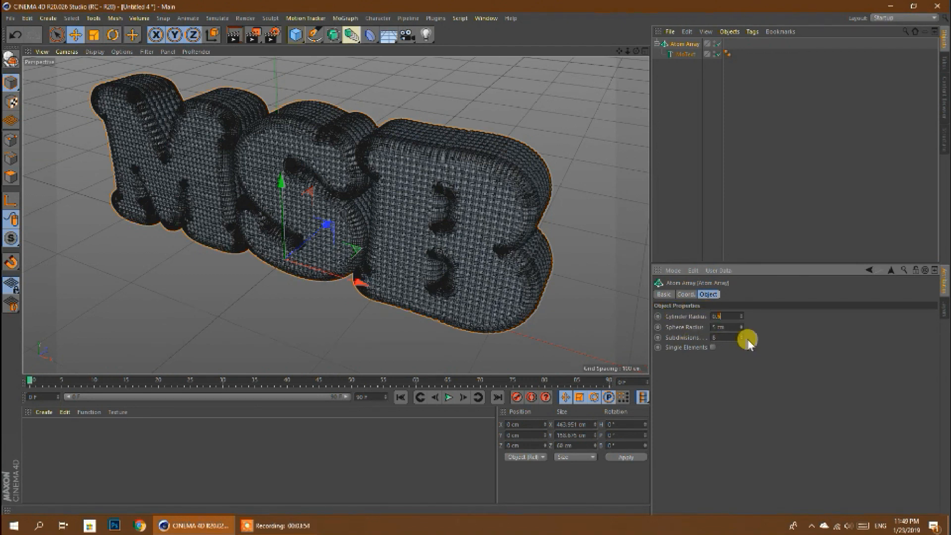
left_click(719, 326)
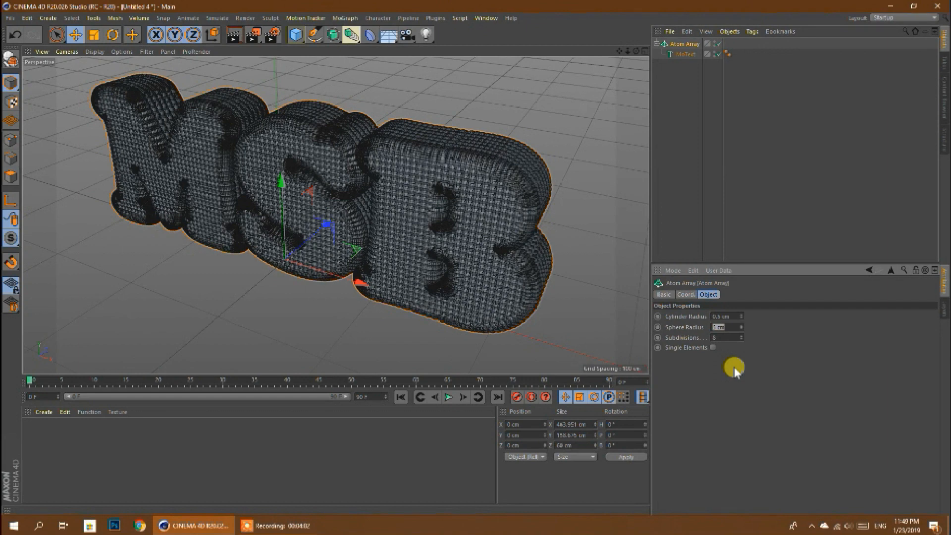
type("1")
key("Return")
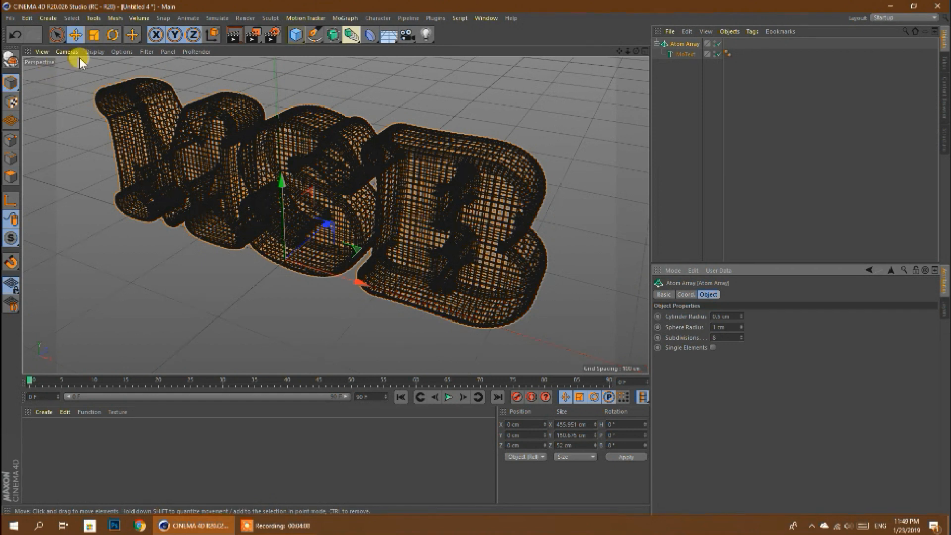
- Switch the perspective view to plain Gouraud Shading and examine the wire mesh on the letter B up close
left_click(95, 51)
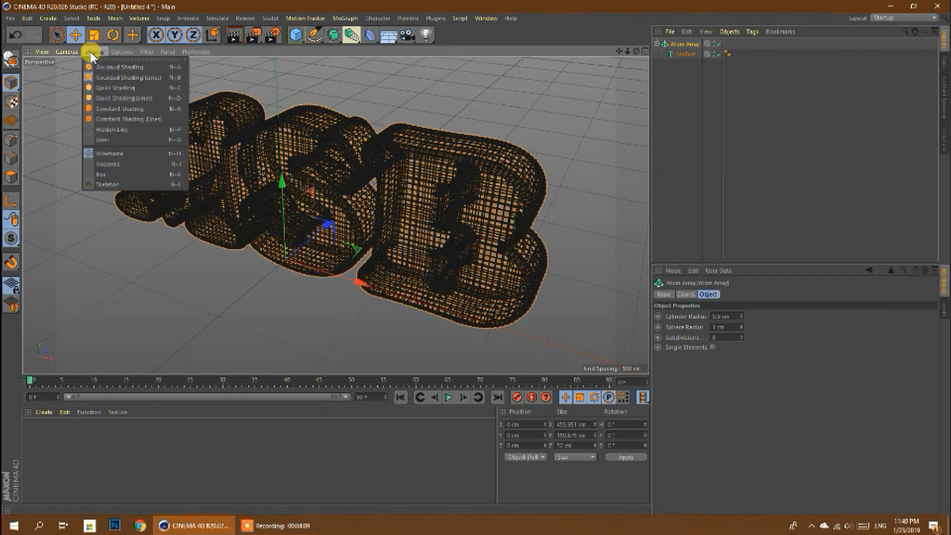
left_click(160, 68)
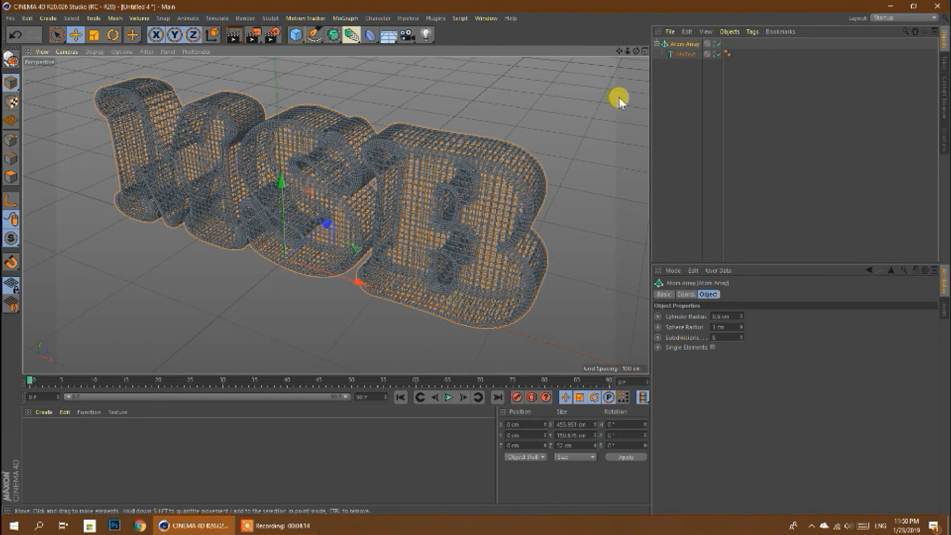
scroll(514, 177, "up", 6)
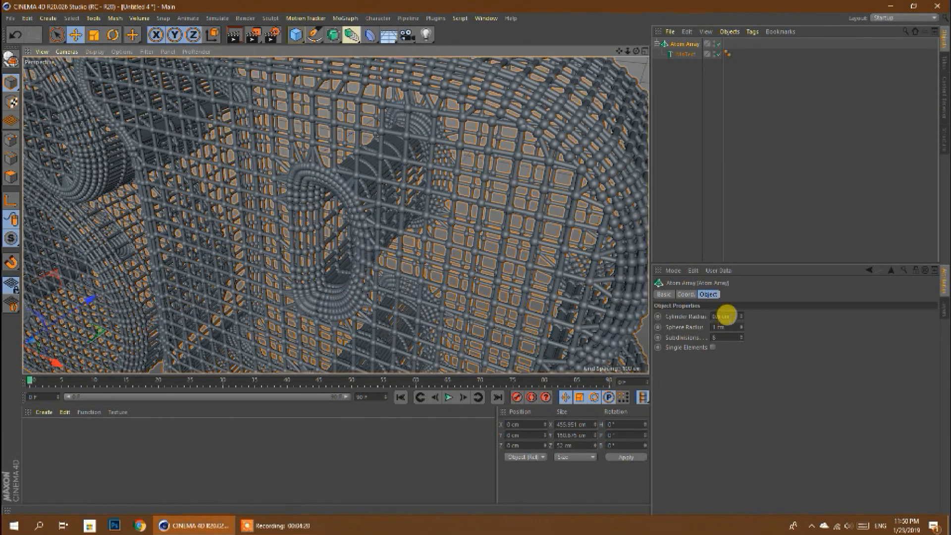
- Set the Atom Array's cylinder radius and sphere radius both to 0.6 cm
left_click(721, 316)
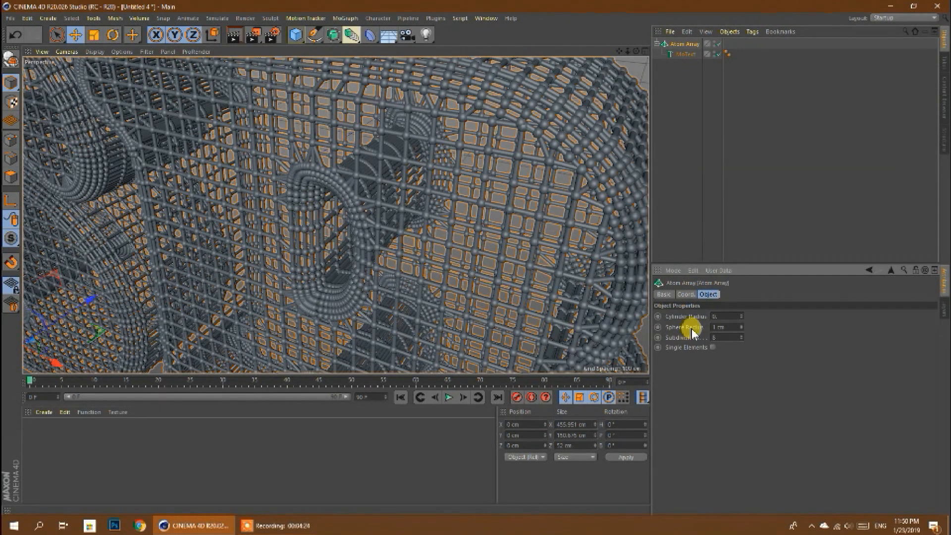
key("Tab")
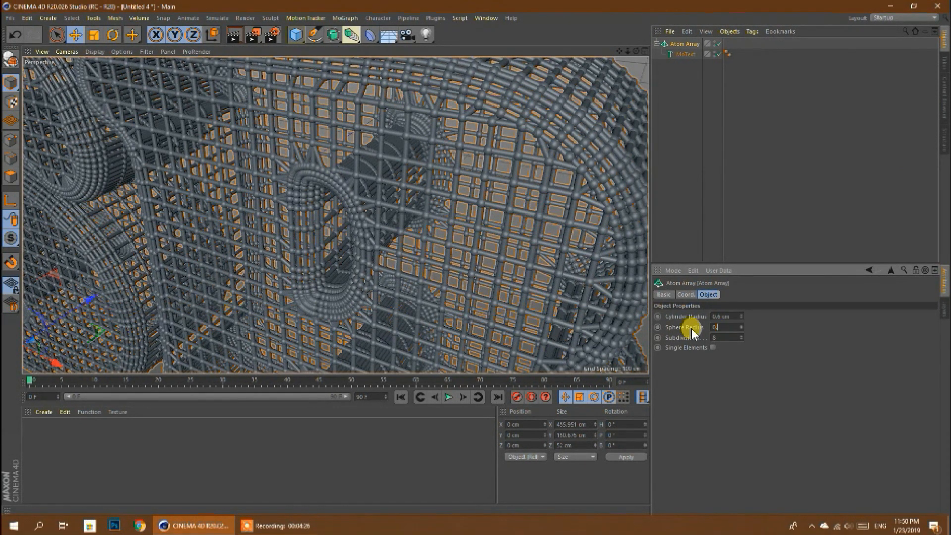
type("0.6")
key("Return")
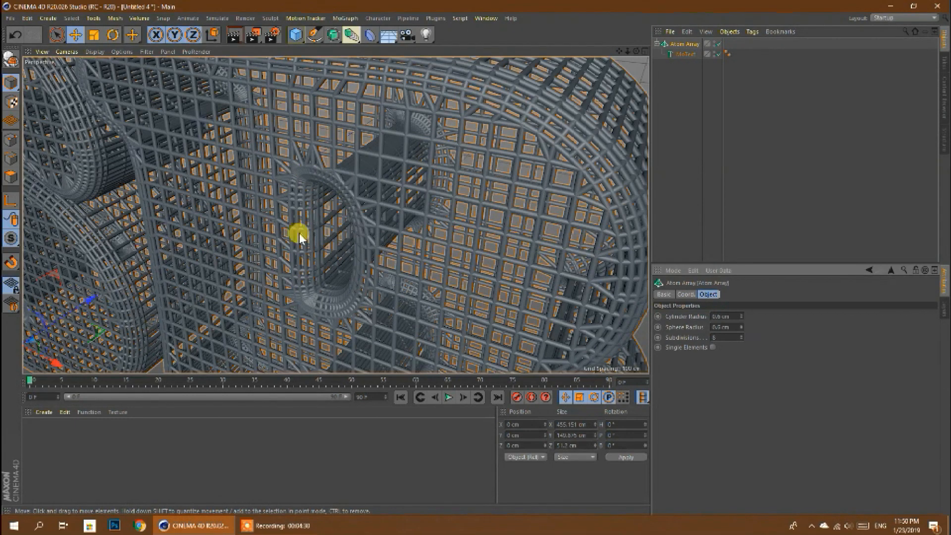
- Add a Floor object beneath the MSB lettering and lower it about 8 cm
scroll(441, 209, "down", 10)
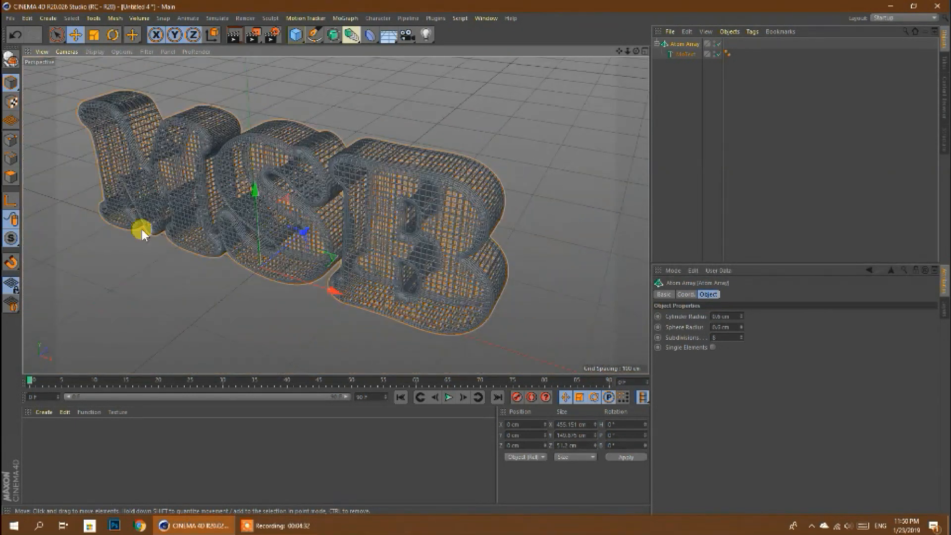
scroll(143, 234, "up", 3)
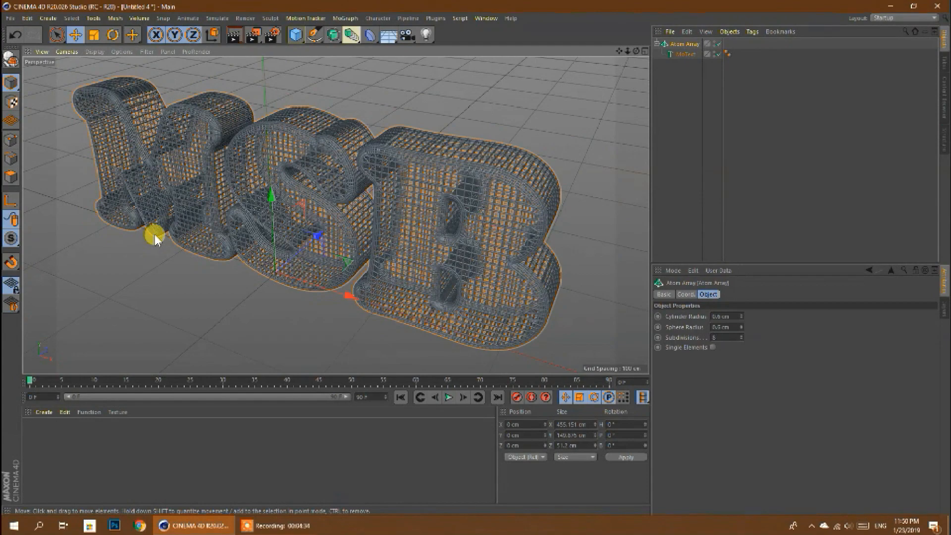
scroll(154, 234, "up", 2)
left_click_drag(627, 51, 336, 215)
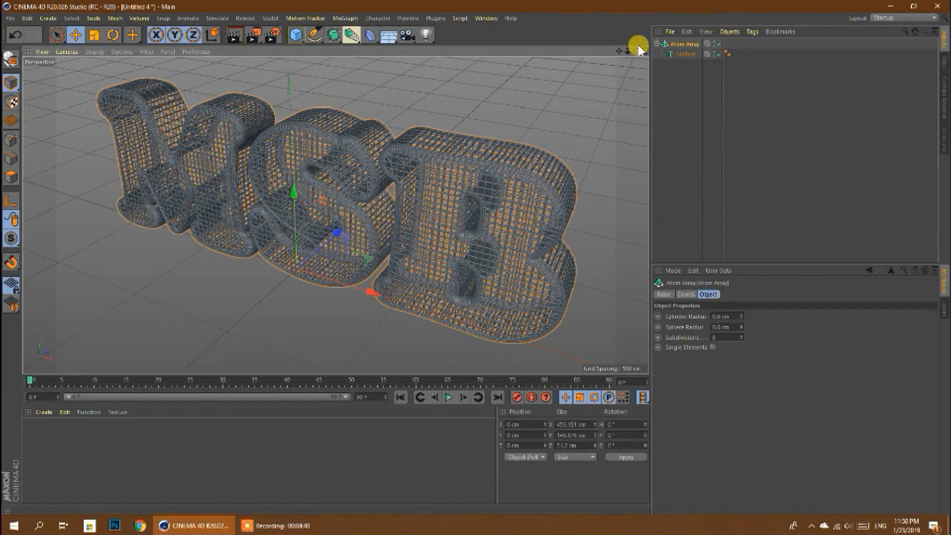
left_click_drag(637, 52, 335, 215)
left_click_drag(619, 53, 336, 215)
left_click_drag(619, 52, 333, 213)
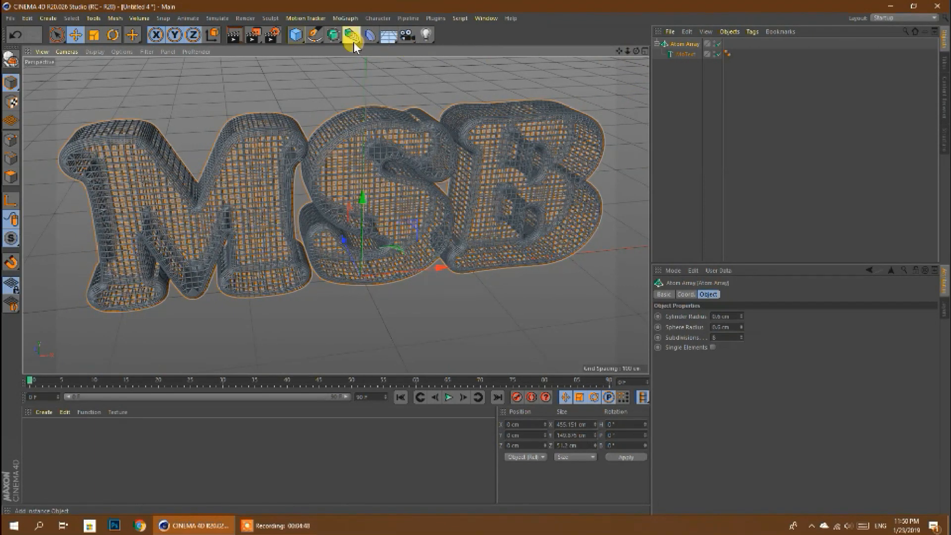
left_click(389, 34)
left_click(429, 50)
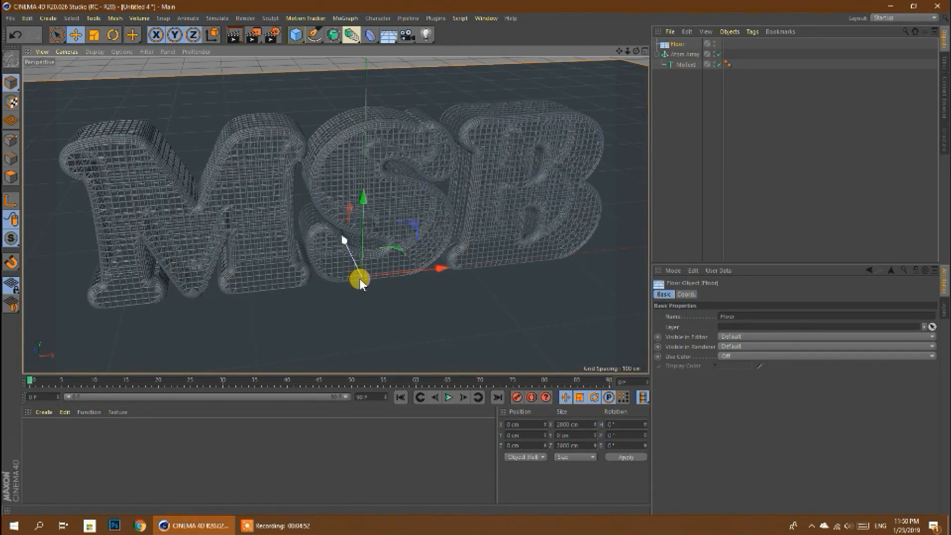
left_click_drag(365, 204, 365, 210)
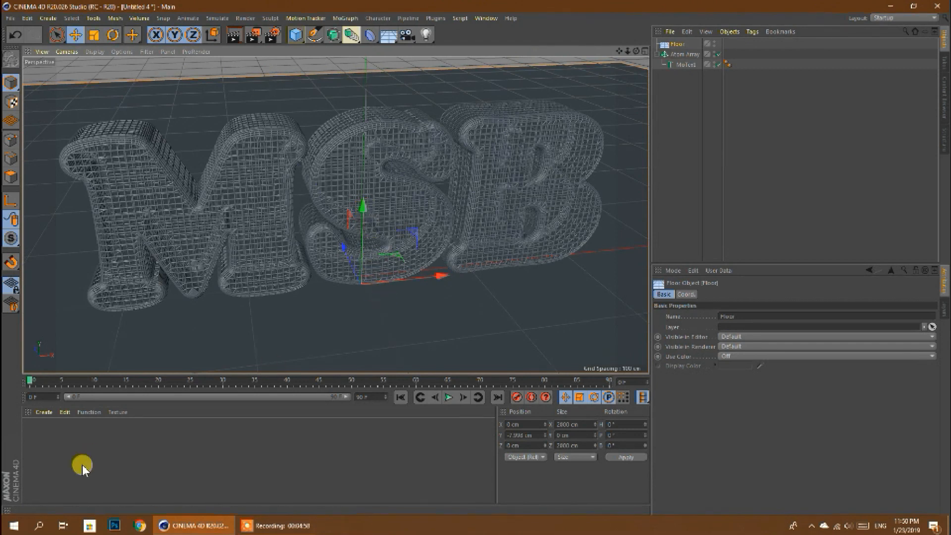
- Add a Light object and raise it straight above the lettering to a height of about 672 cm
left_click(426, 35)
left_click(458, 49)
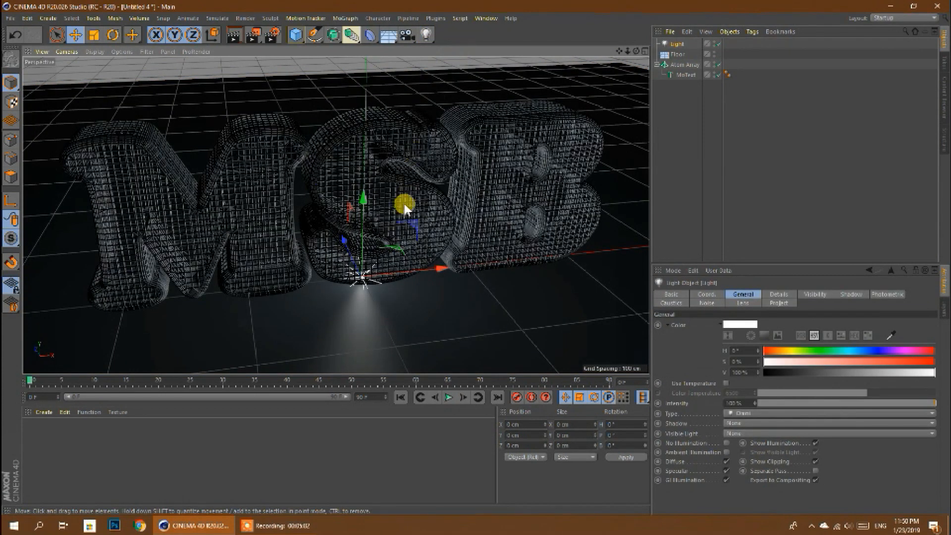
scroll(398, 292, "down", 6)
left_click_drag(394, 254, 390, 19)
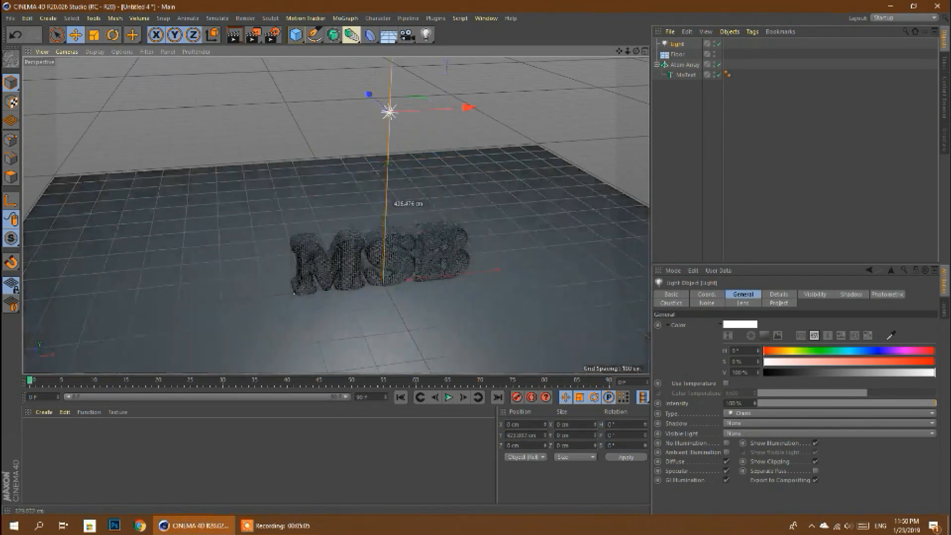
scroll(376, 342, "down", 5)
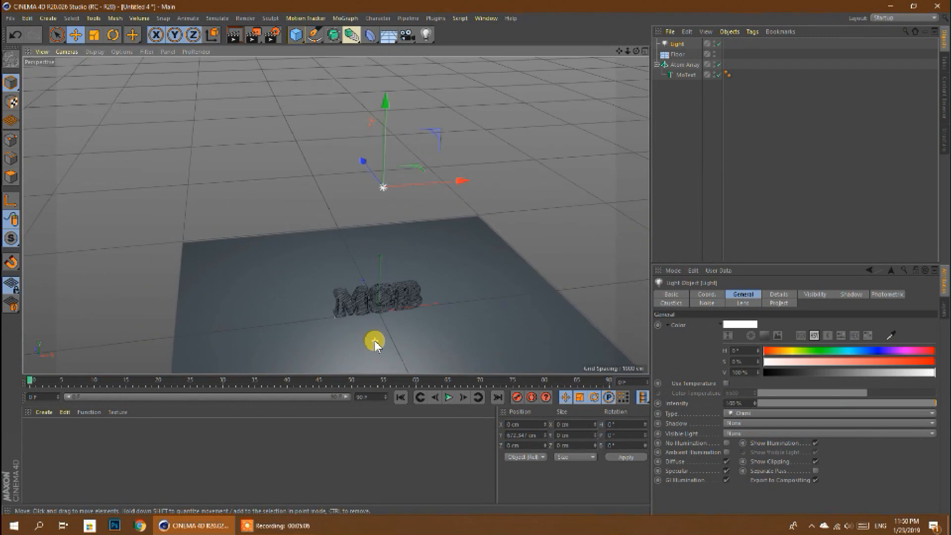
- Set the light's shadow to Shadow Maps (Soft) and place a duplicate of the light in front of the lettering
left_click(848, 295)
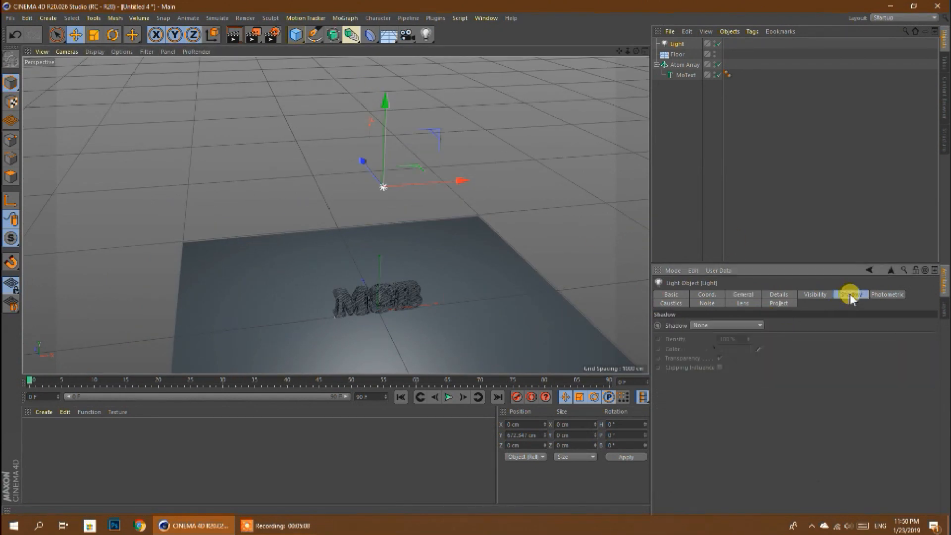
left_click(723, 325)
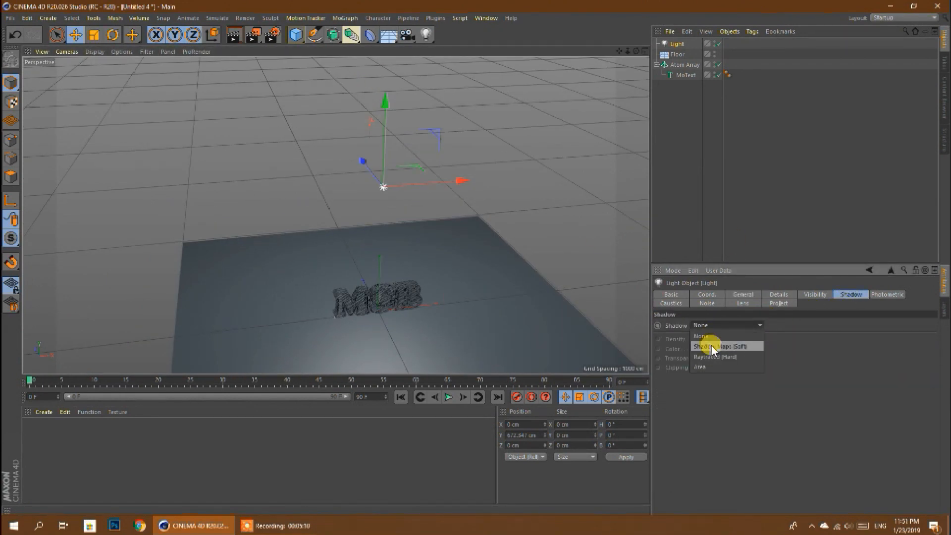
left_click(713, 347)
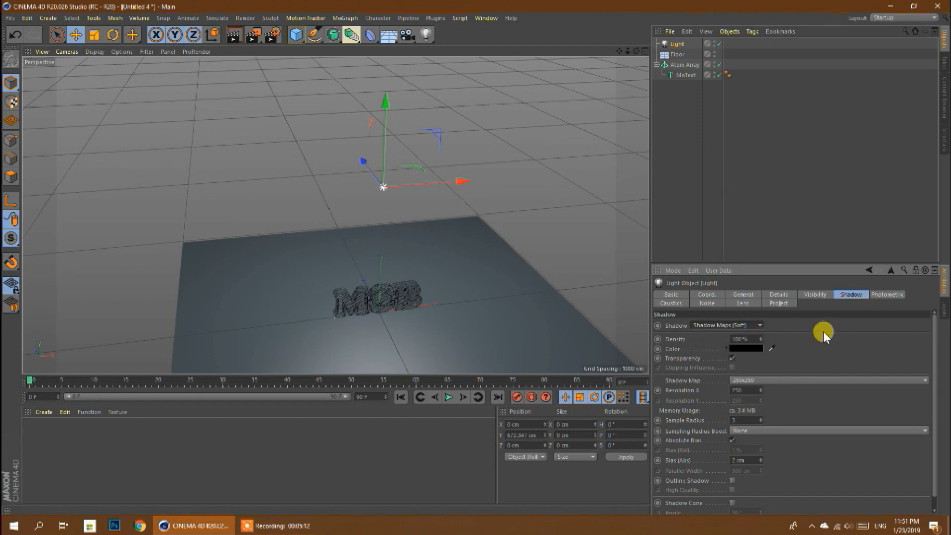
left_click_drag(364, 161, 410, 257)
- Frame the MSB lettering closely and render it to the Picture Viewer to check the lighting and shadows
scroll(389, 302, "up", 10)
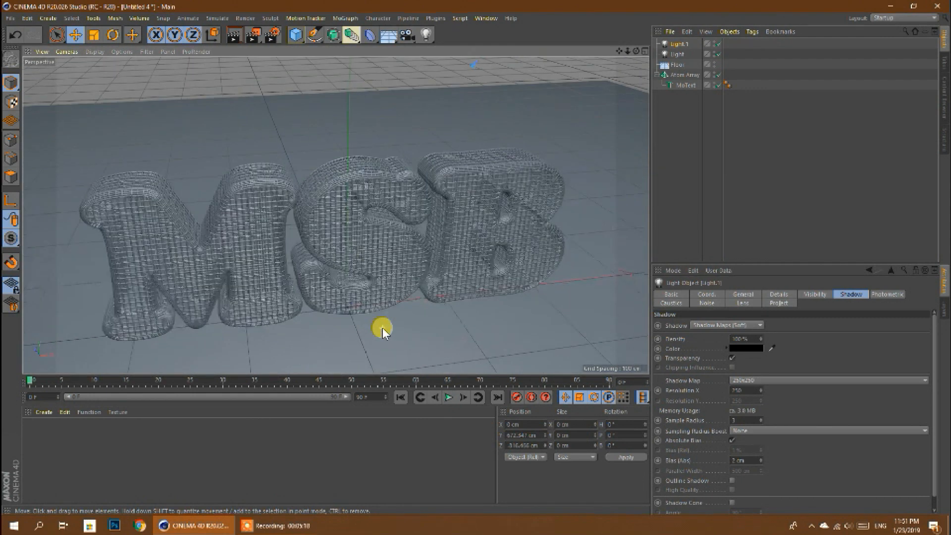
left_click_drag(177, 346, 131, 346, "alt")
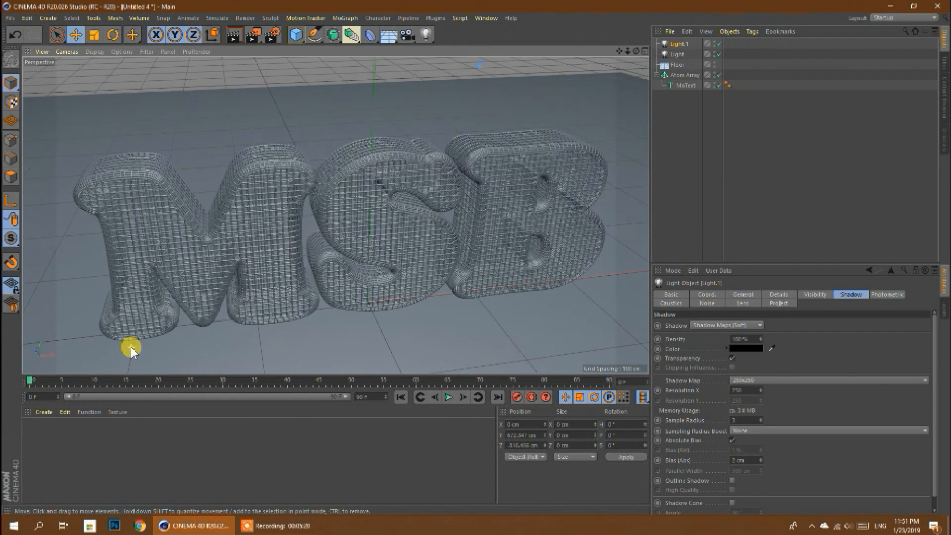
left_click(253, 35)
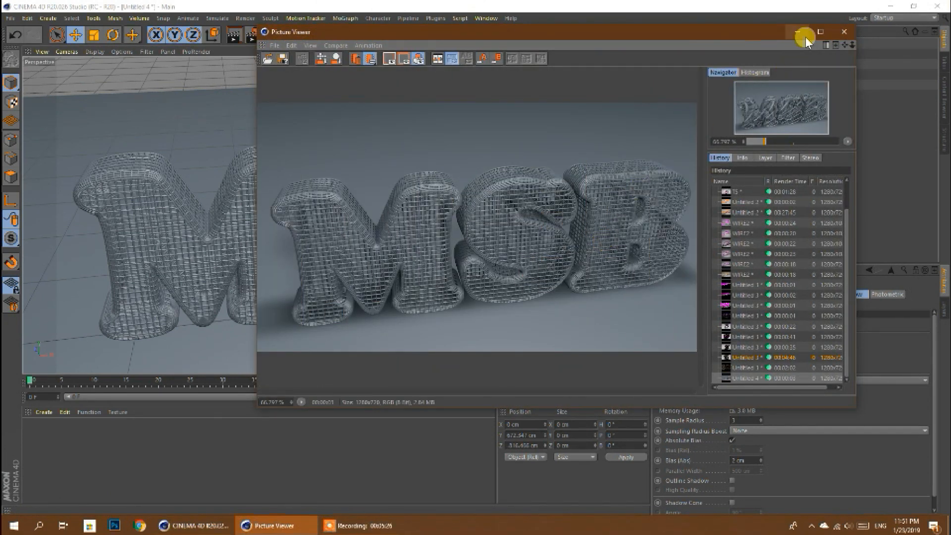
left_click(844, 32)
- Create a new material and set its colour to dark brown with hue 10°, saturation 99% and value 19%
double_click(39, 436)
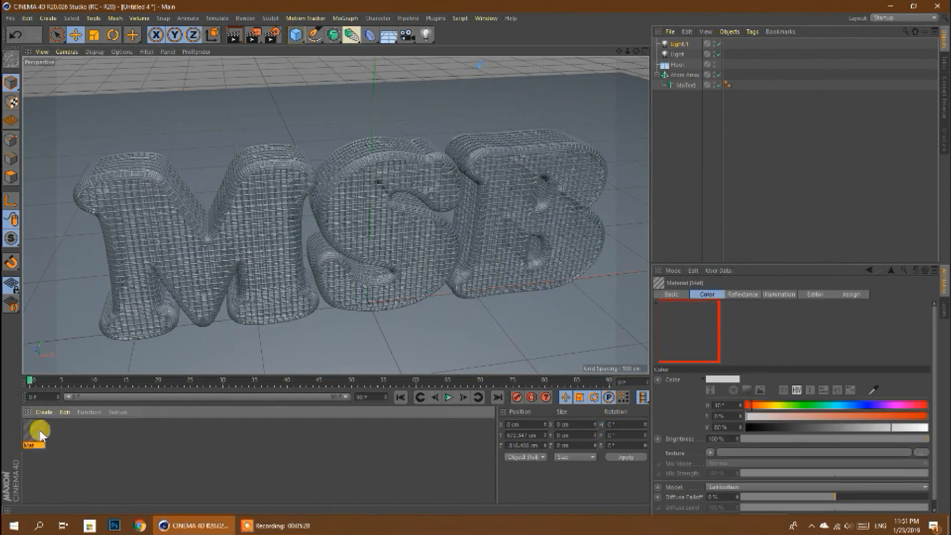
double_click(35, 435)
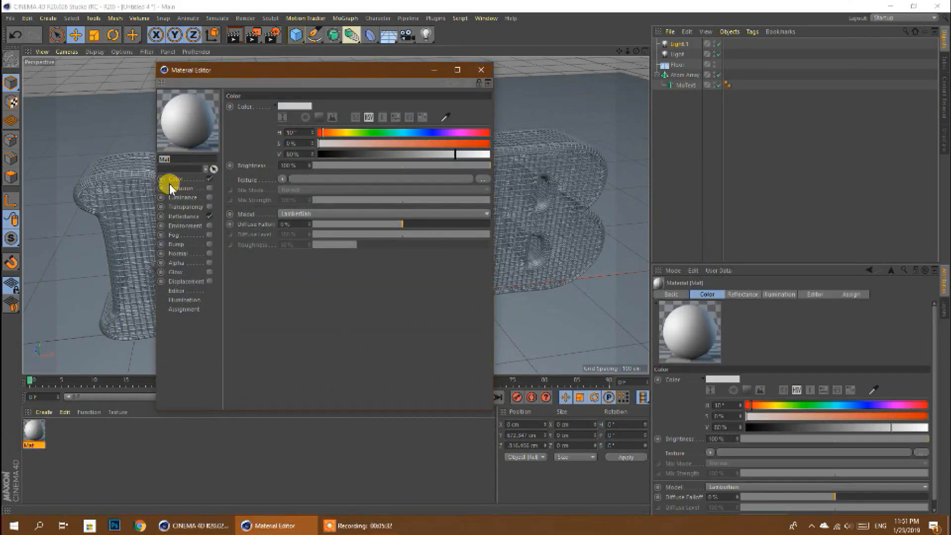
left_click_drag(452, 143, 489, 144)
mouse_move(365, 153)
left_mouse_down()
mouse_move(372, 158)
mouse_move(350, 155)
left_mouse_up()
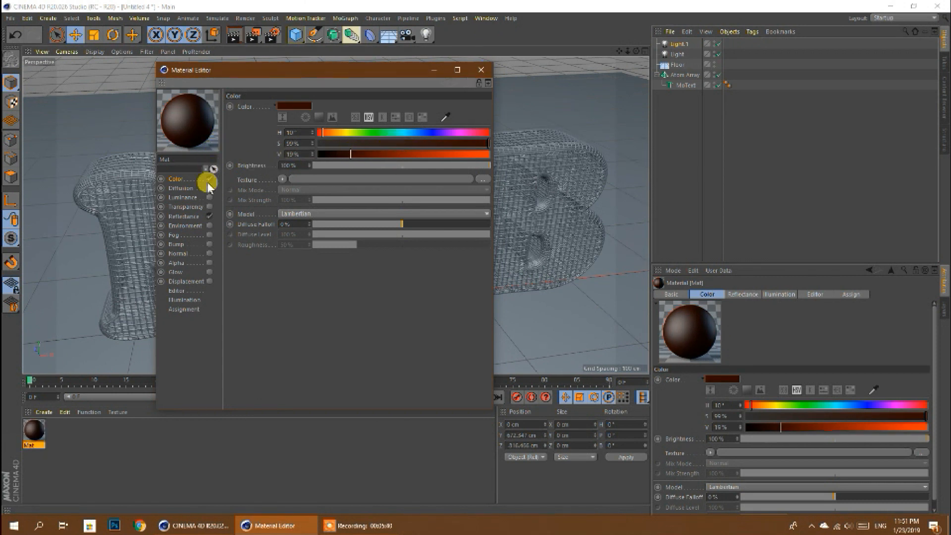
- Replace the material's default specular reflectance layer with a Beckmann layer
left_click(196, 218)
left_click(267, 128)
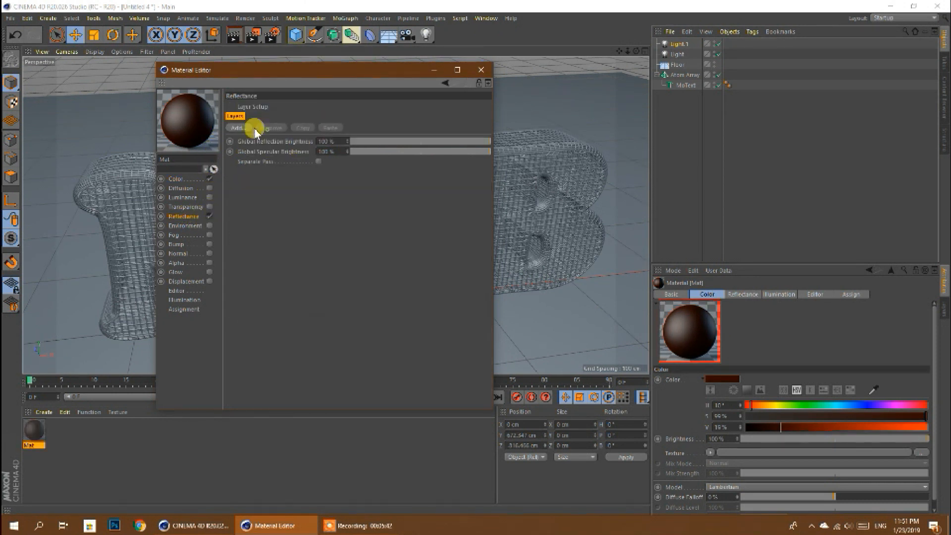
left_click(237, 128)
left_click(271, 130)
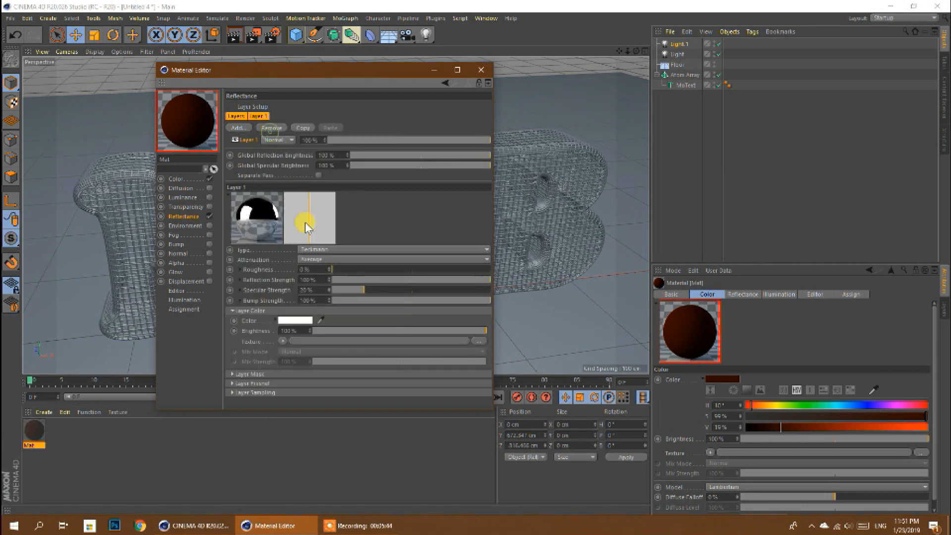
- Set the Beckmann layer's colour brightness to 44% and apply the brown material to the Atom Array
left_click_drag(307, 328, 384, 333)
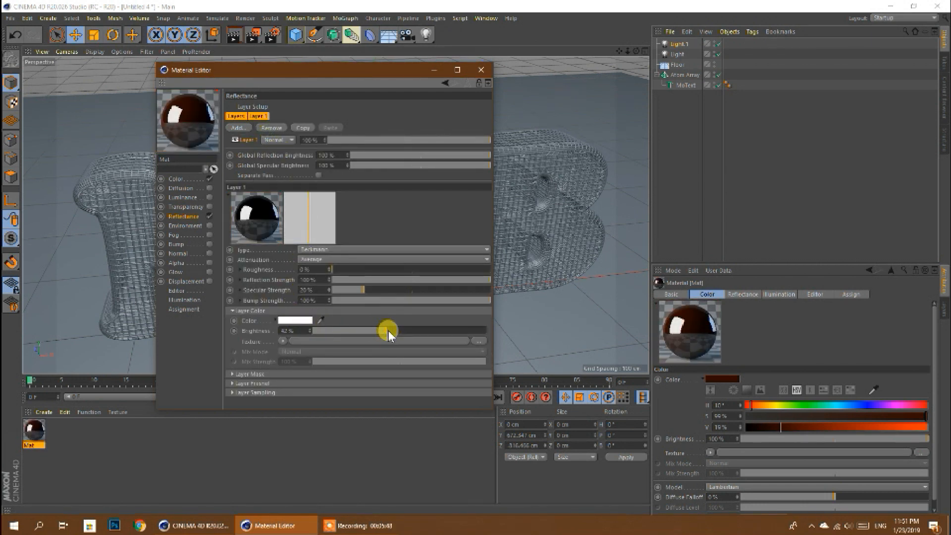
left_click_drag(388, 331, 390, 331)
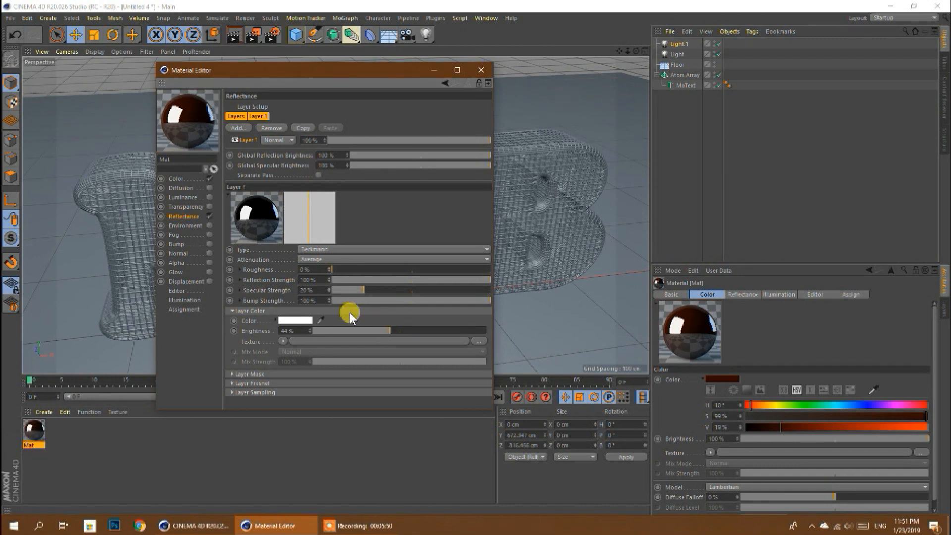
left_click(478, 70)
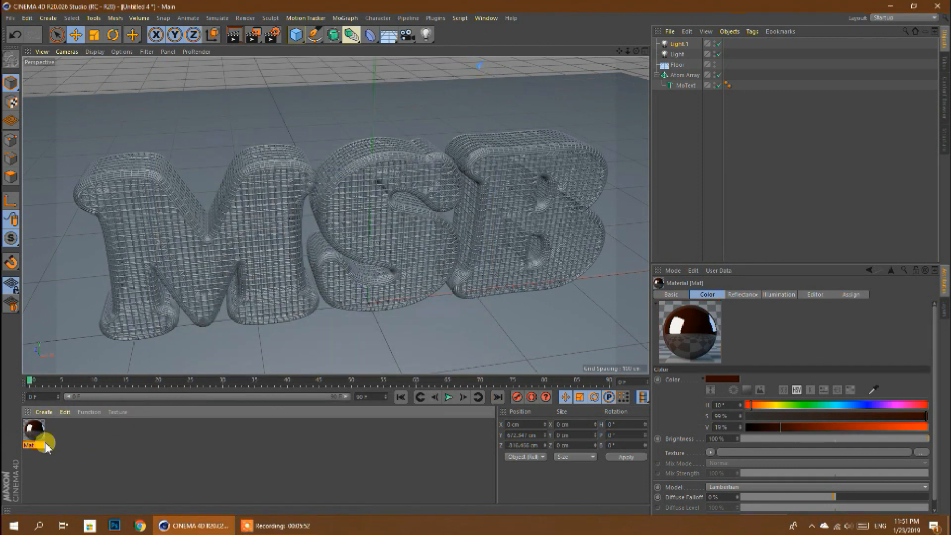
left_click_drag(36, 438, 683, 77)
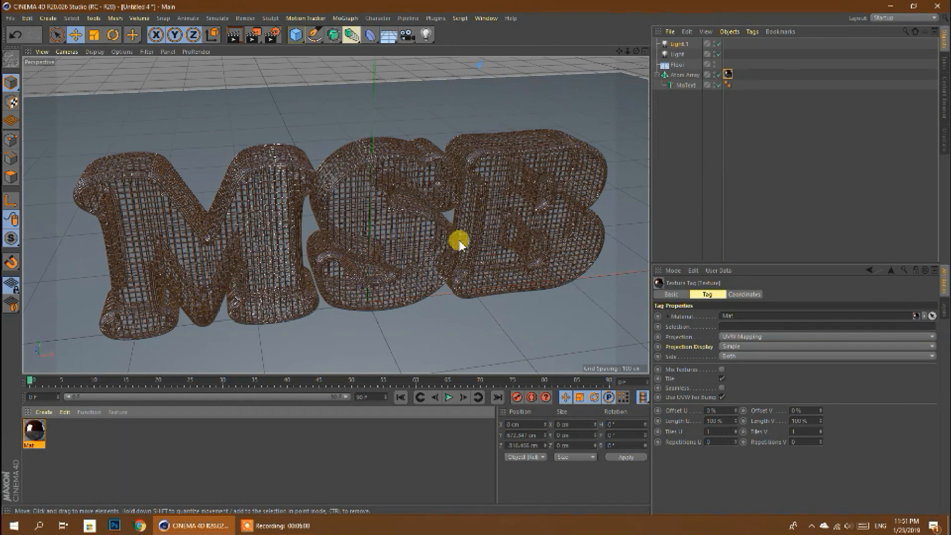
- Check the shadow settings of both lights
left_click(680, 54)
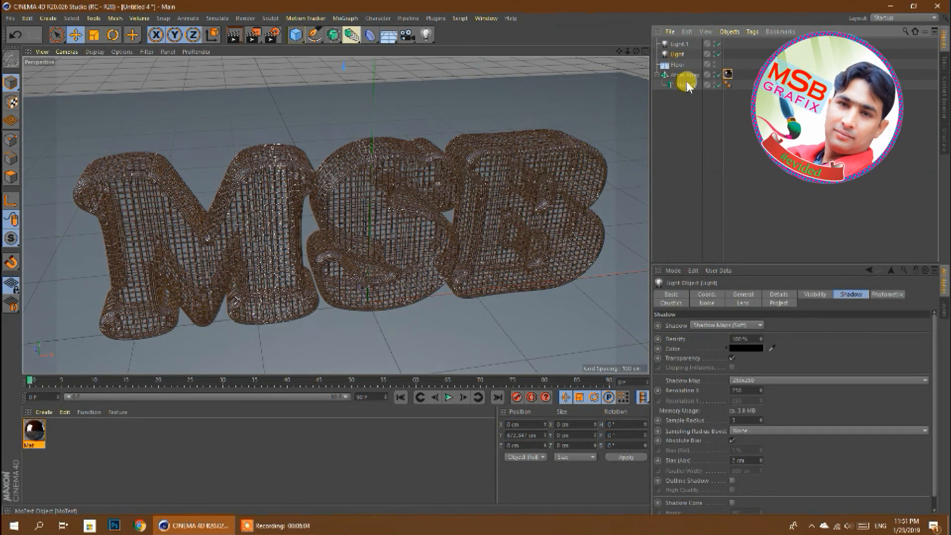
left_click(679, 44)
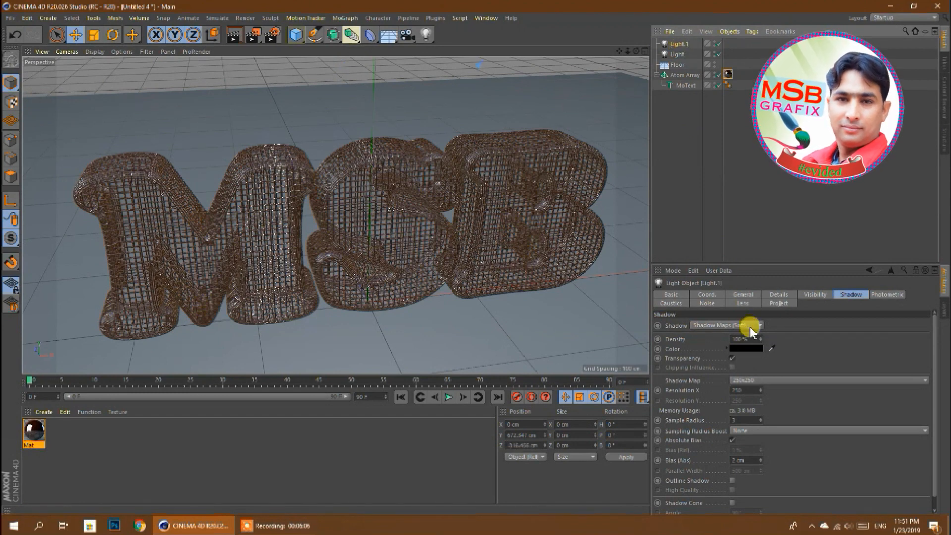
left_click(679, 54)
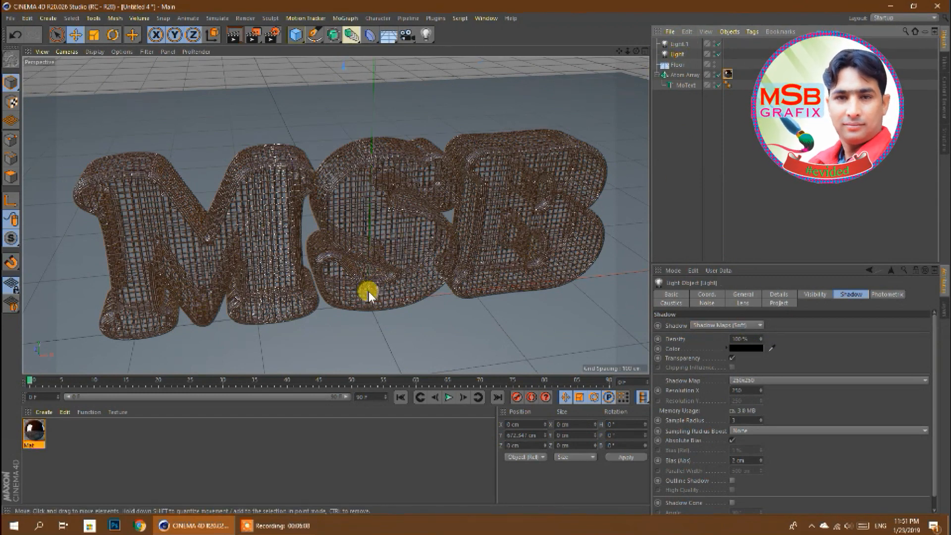
- Create a second material and set its colour to dark grey with saturation 7% and value 30%
left_click_drag(636, 51, 335, 215)
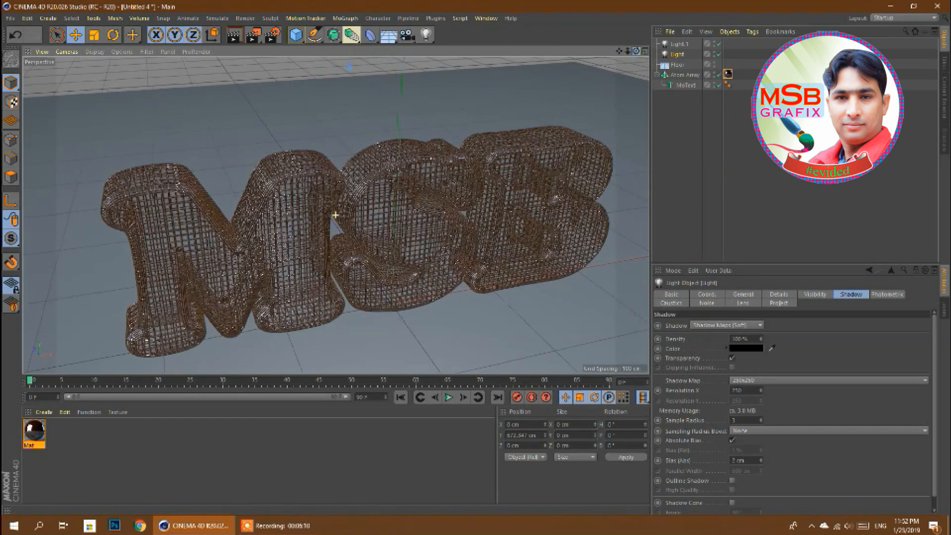
left_click_drag(619, 51, 601, 33)
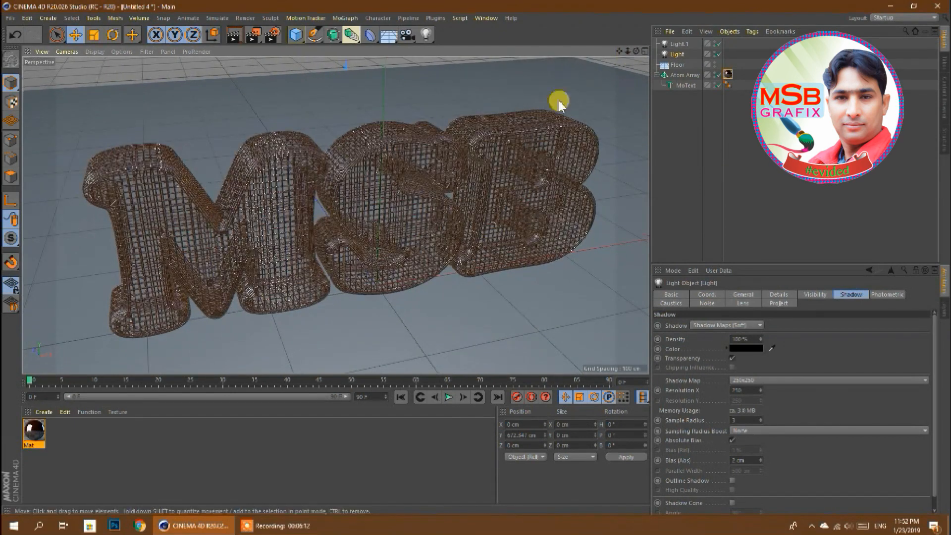
double_click(97, 440)
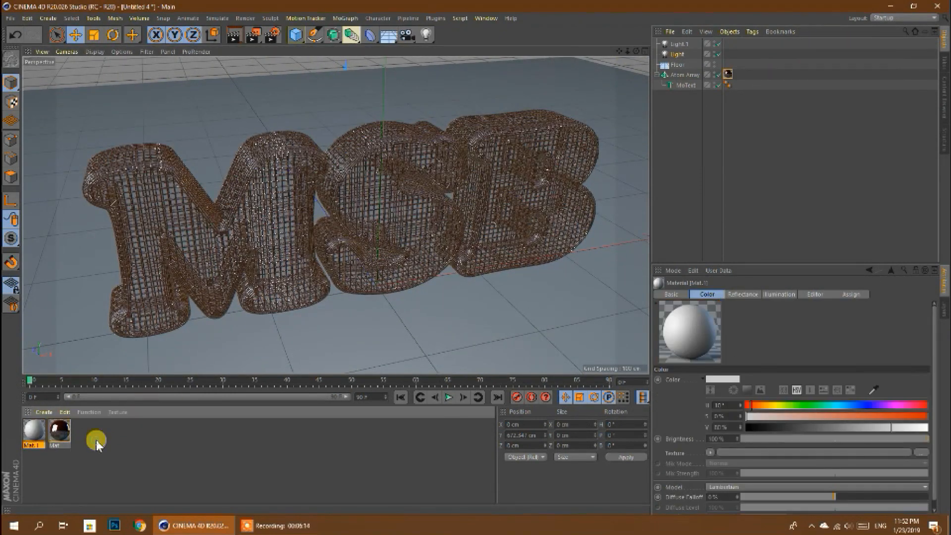
double_click(34, 431)
left_click(181, 180)
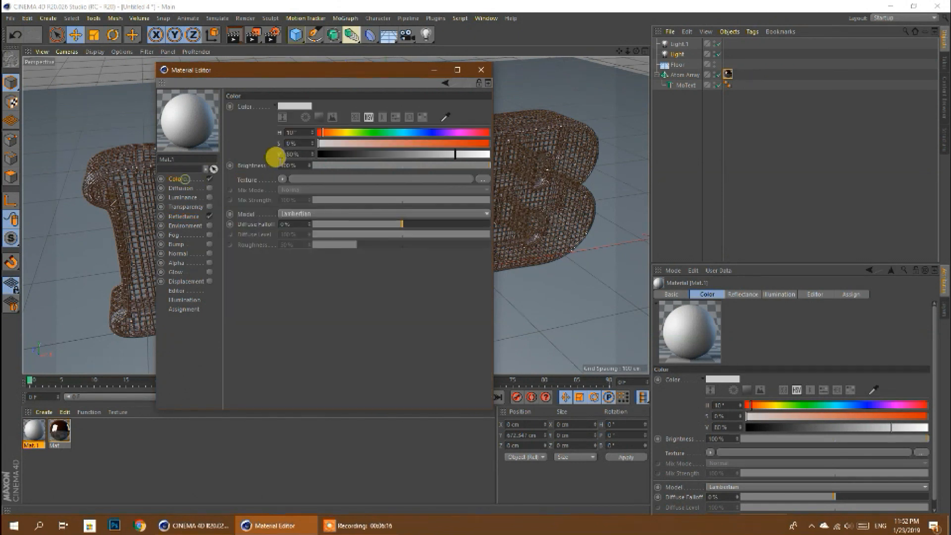
left_click(335, 143)
left_click(369, 154)
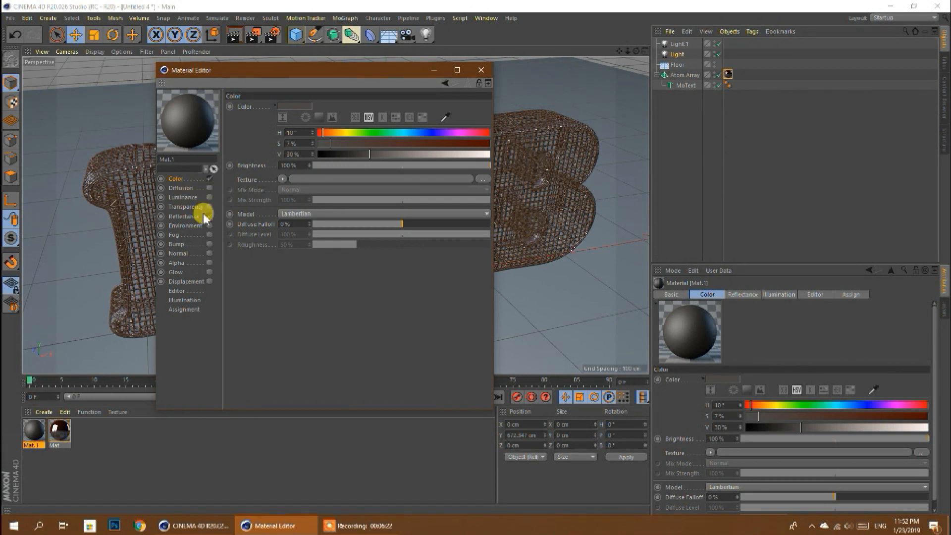
- Replace the dark grey material's default specular reflectance layer with a Beckmann layer
left_click(187, 217)
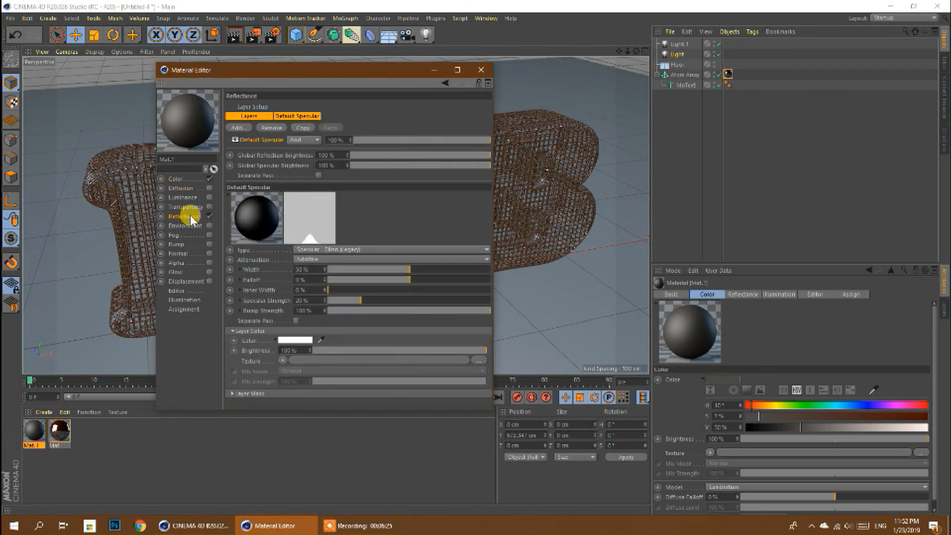
left_click(271, 128)
left_click(237, 127)
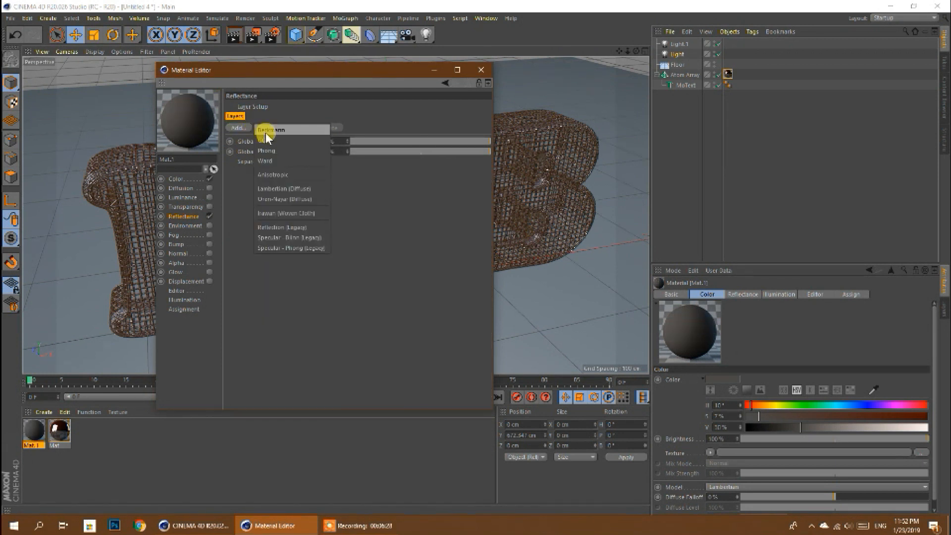
left_click(253, 132)
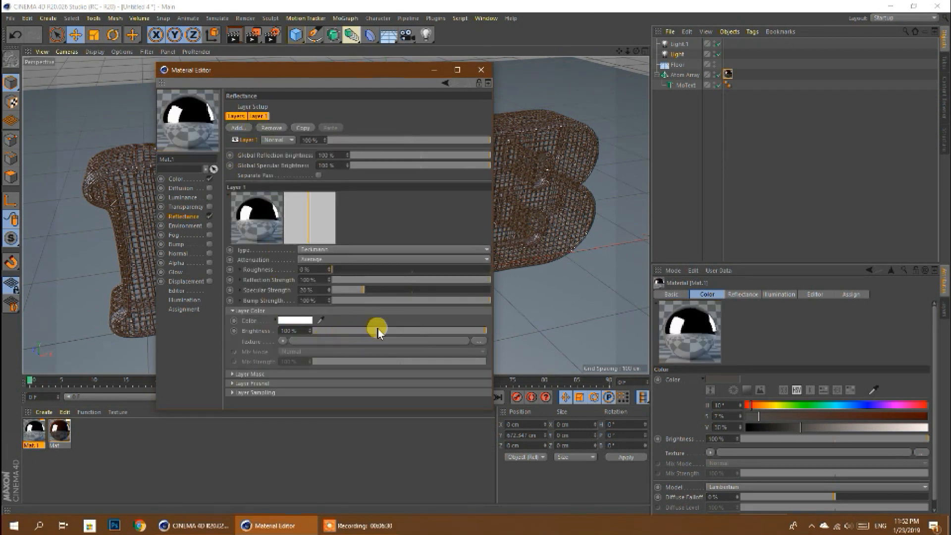
- Set the grey material's Beckmann layer to 15% colour brightness and 42% roughness
left_click_drag(378, 331, 329, 331)
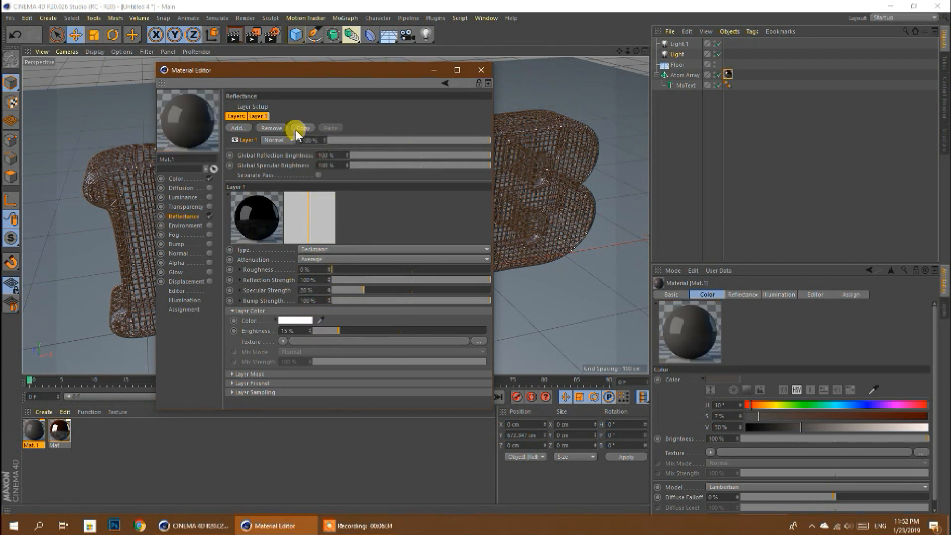
left_click(261, 117)
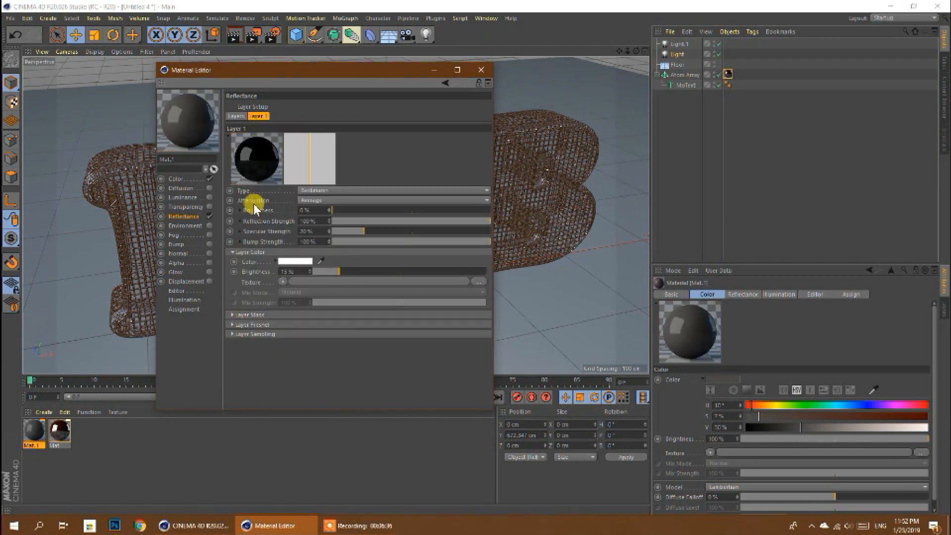
left_click_drag(360, 213, 385, 216)
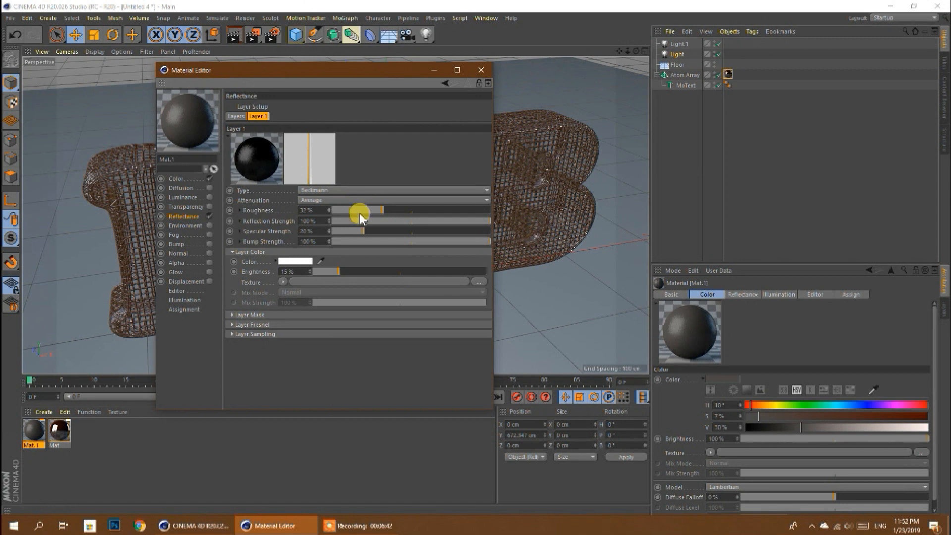
mouse_move(363, 210)
left_mouse_down()
mouse_move(350, 208)
mouse_move(390, 204)
mouse_move(400, 213)
left_mouse_up()
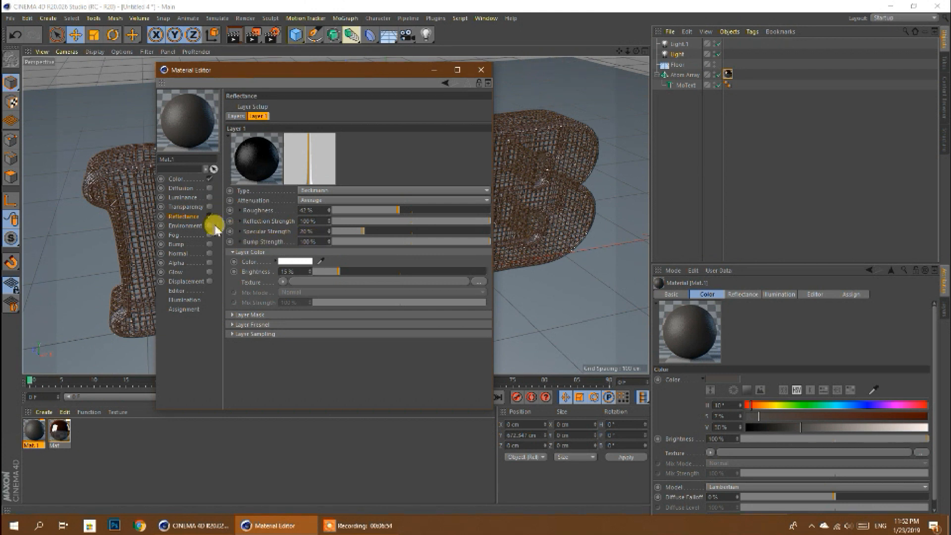
- Adjust the grey material's base colour to saturation 8% and value 34%, and close its editor
left_click(175, 181)
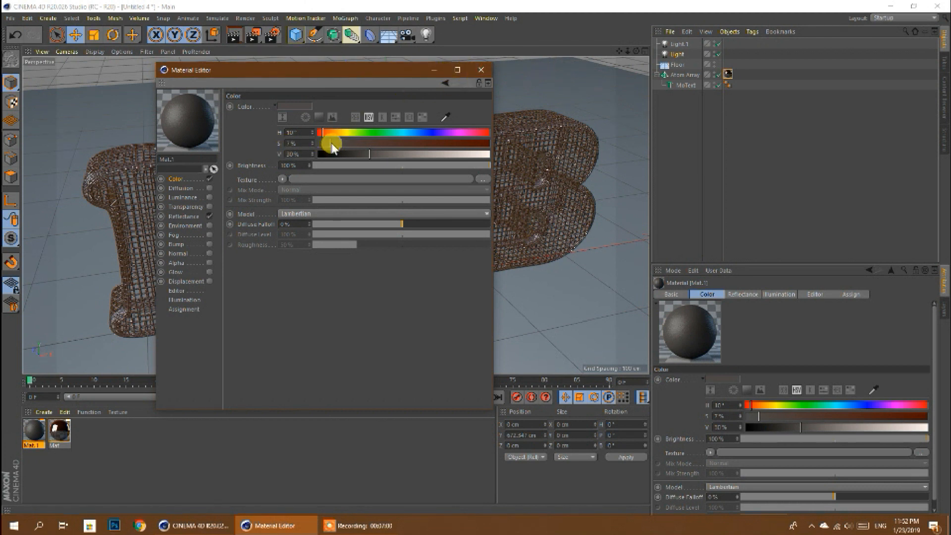
left_click(367, 155)
left_click_drag(333, 146, 376, 154)
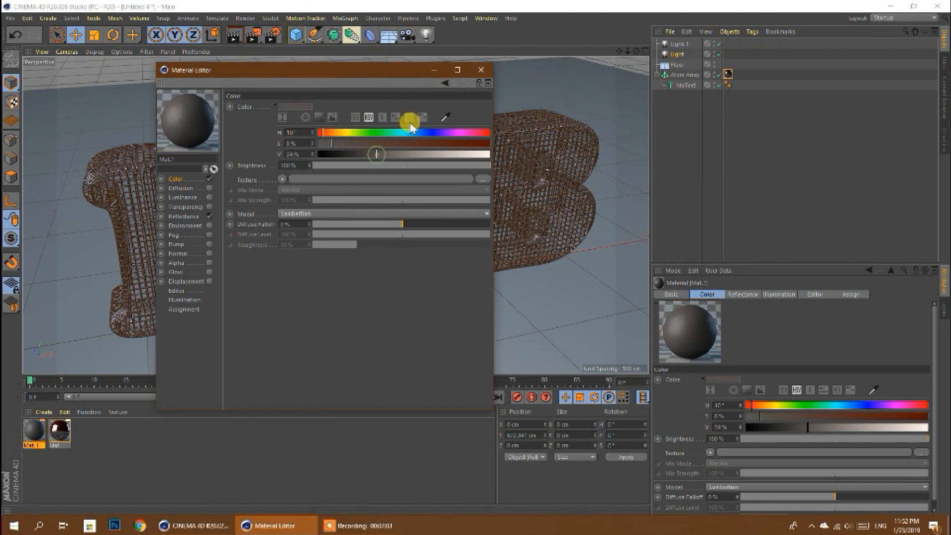
left_click(478, 71)
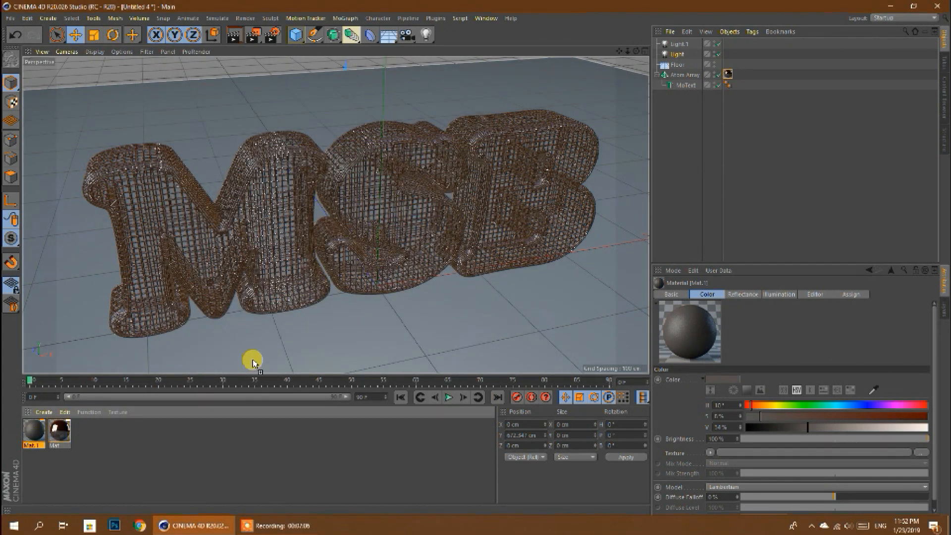
- Apply the grey material to the floor with Frontal projection
left_click_drag(253, 362, 251, 361)
left_click(733, 337)
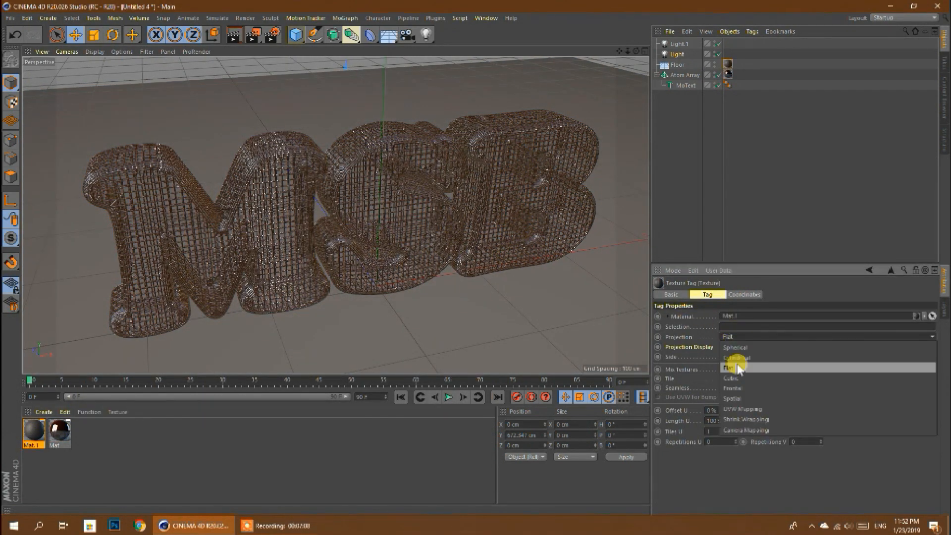
left_click(733, 389)
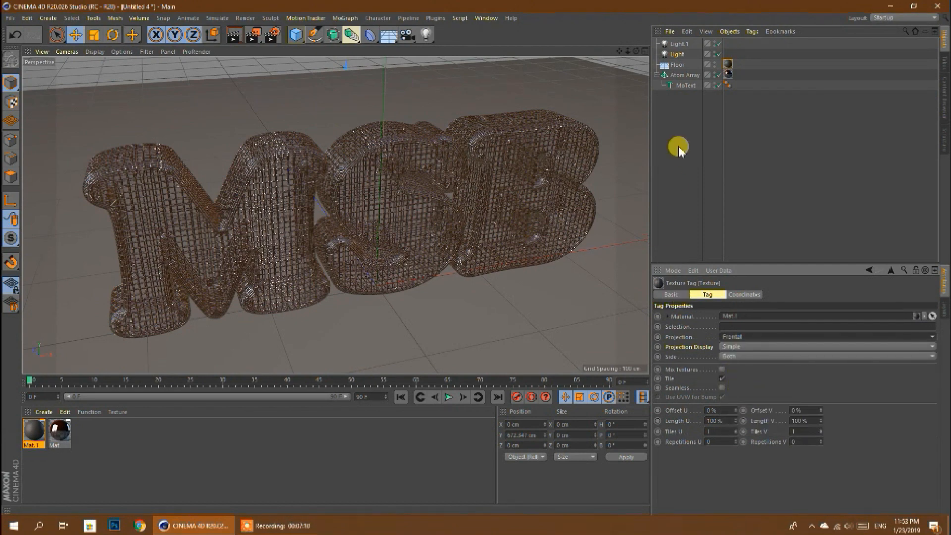
- Add a Compositing tag to the Floor, enabling Compositing Background and disabling Self Shadowing
left_click(677, 65)
right_click(677, 65)
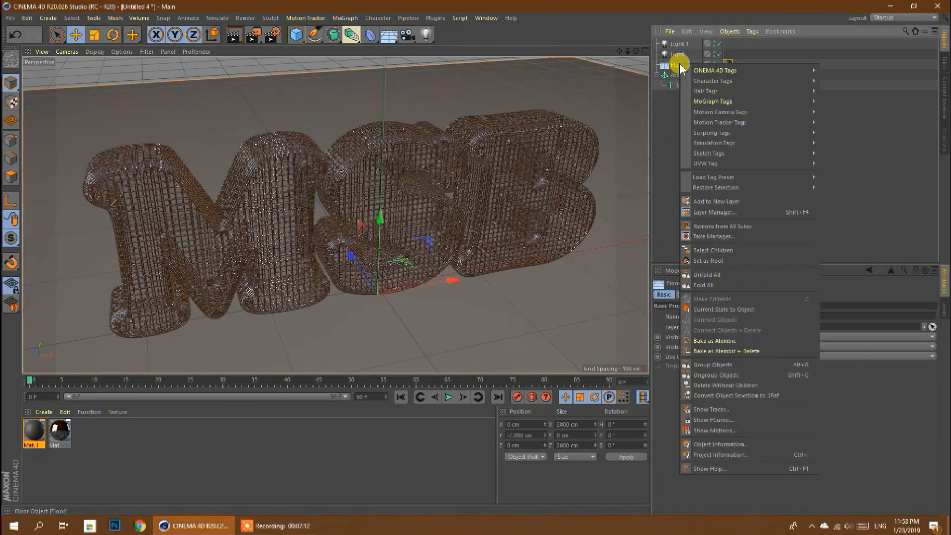
mouse_move(717, 70)
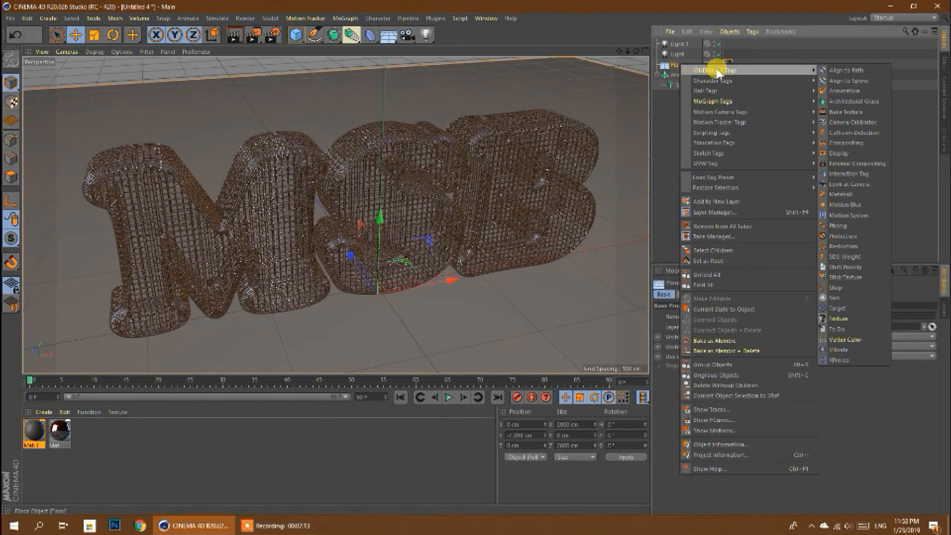
left_click(843, 145)
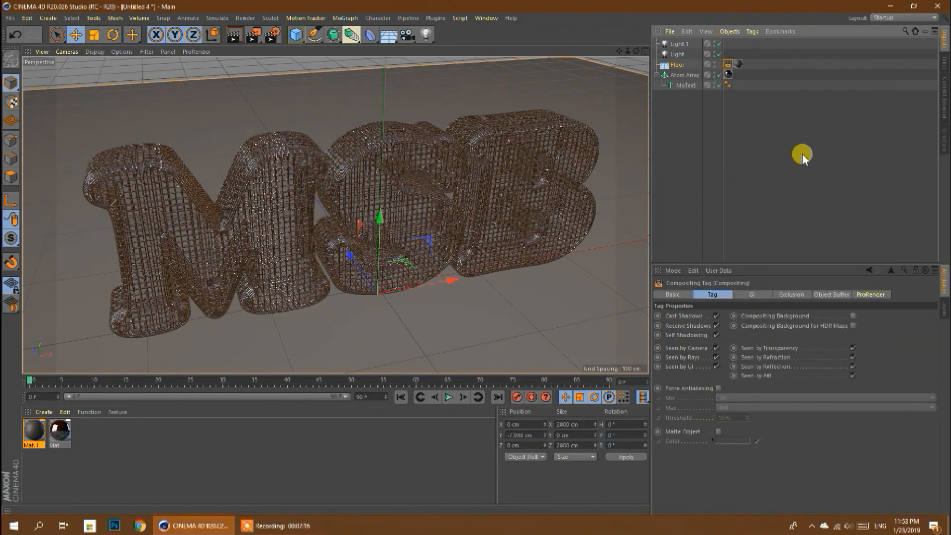
left_click(853, 317)
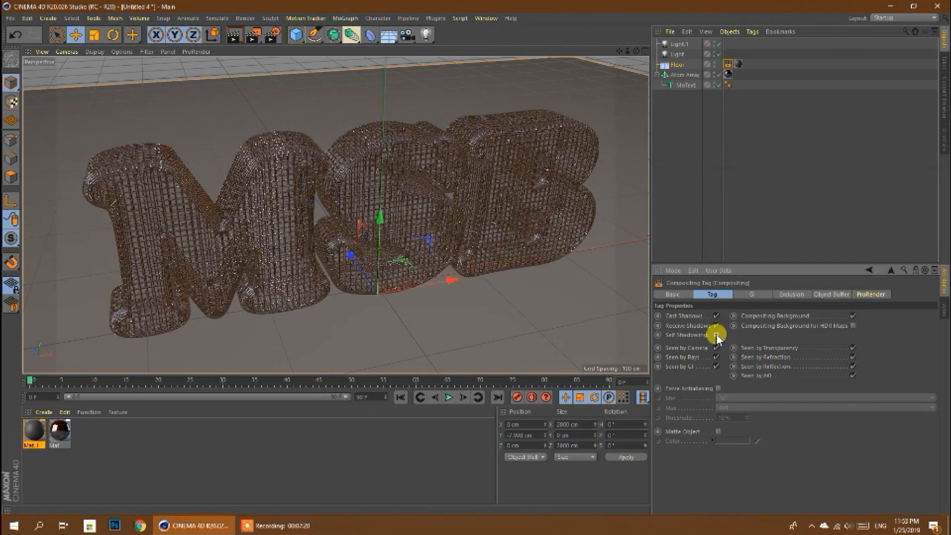
- Set the floor material's hue to 162° and test-render the lettering in the Picture Viewer
left_click_drag(637, 52, 630, 61)
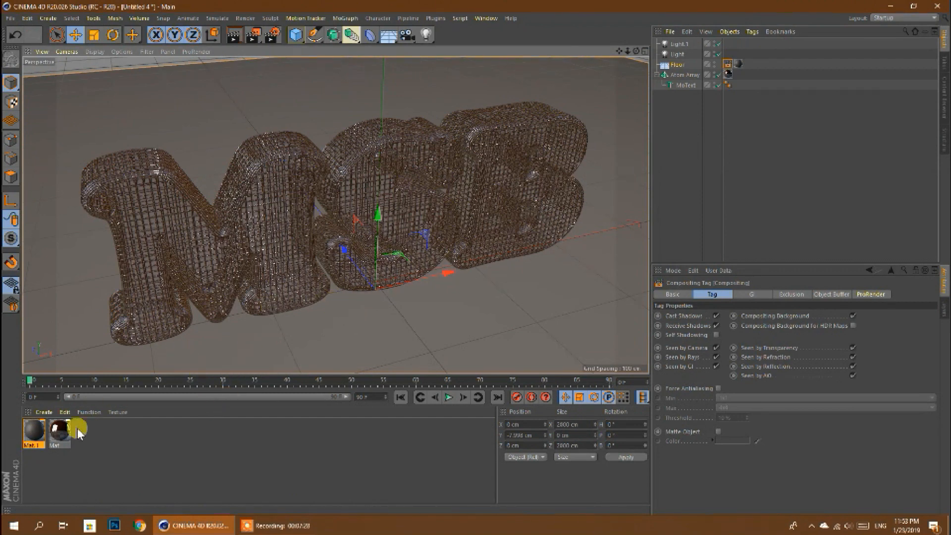
double_click(34, 430)
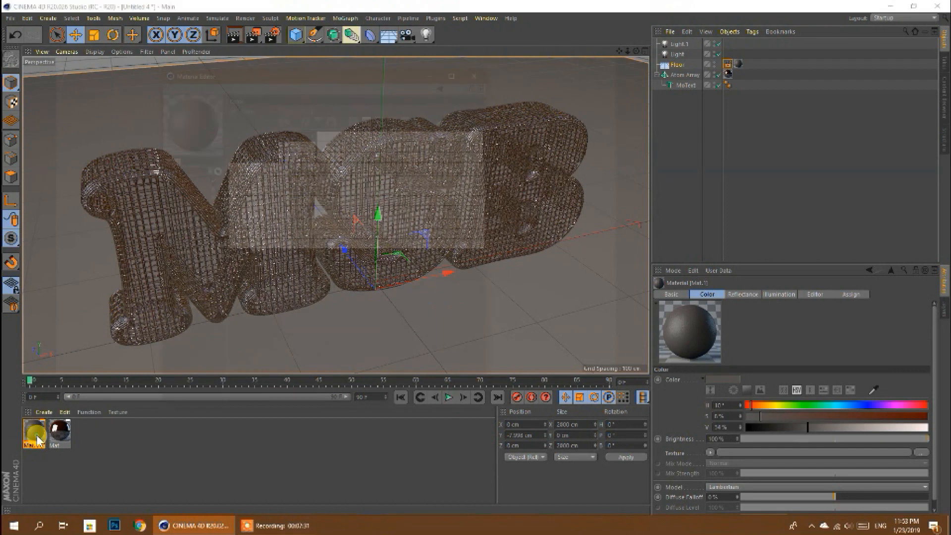
left_click_drag(335, 135, 394, 134)
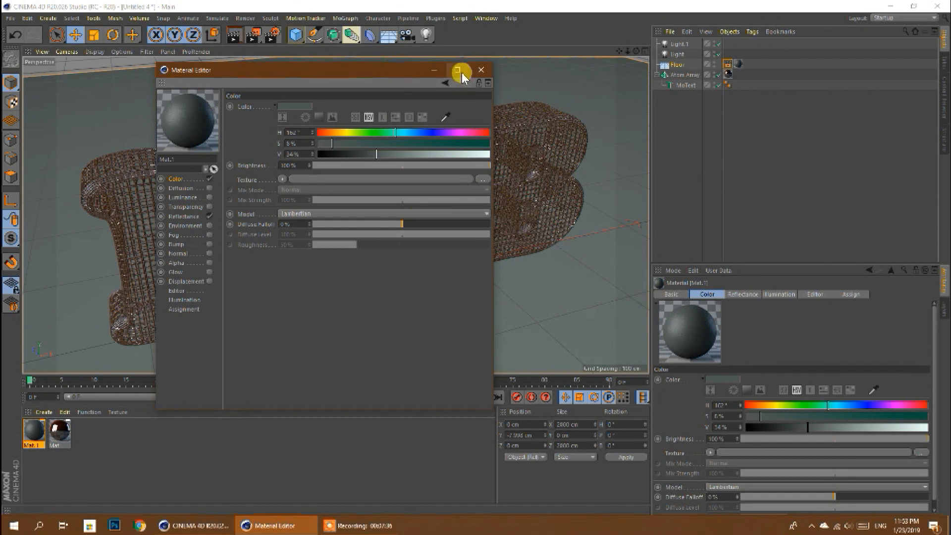
left_click(481, 70)
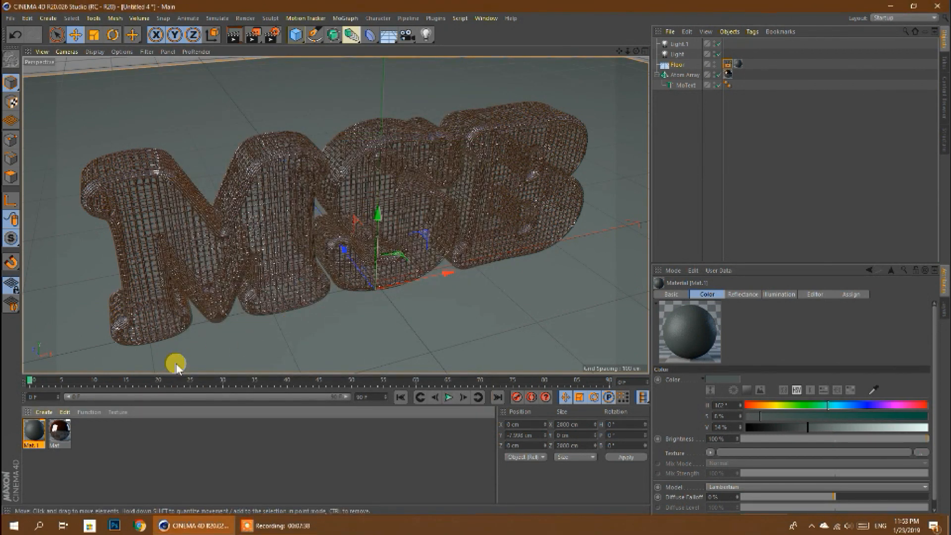
left_click(255, 35)
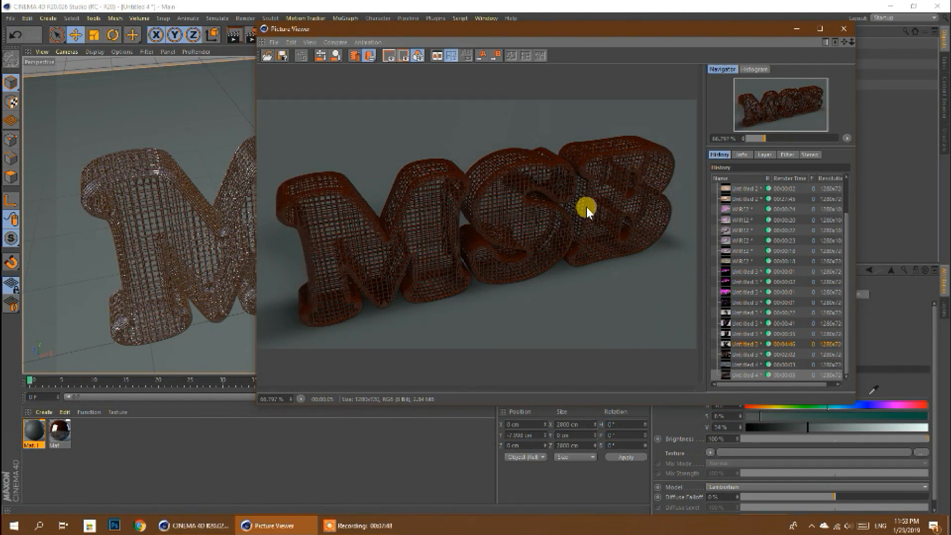
left_click(840, 33)
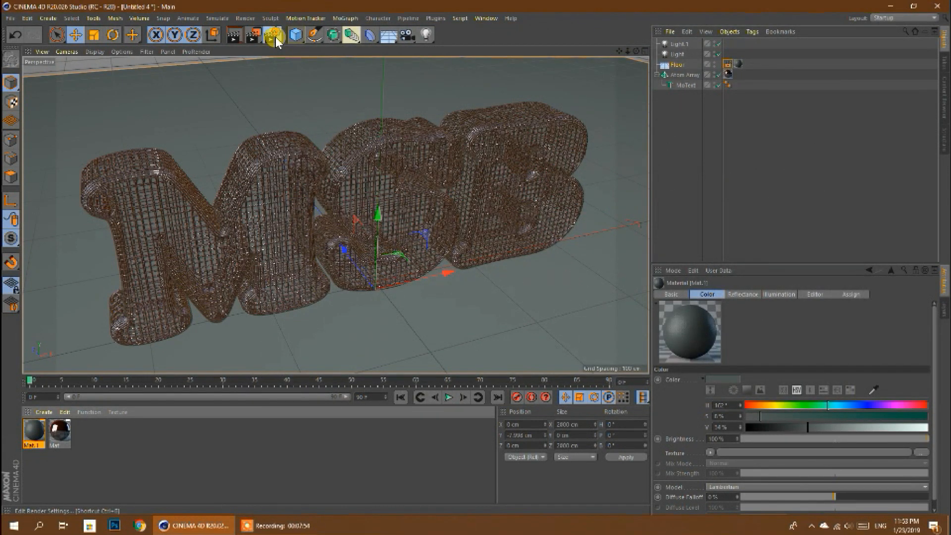
- Set Anti-Aliasing to Best in the render settings
left_click(274, 37)
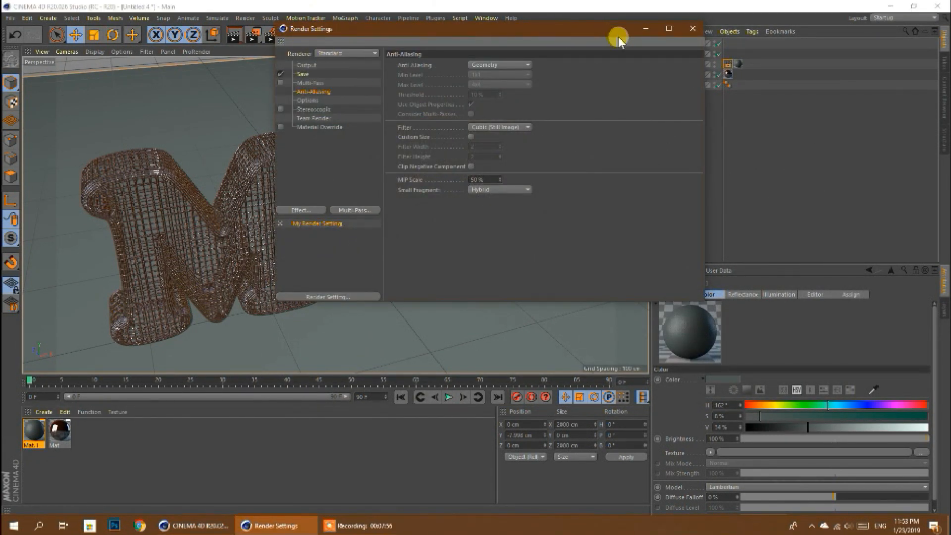
left_click(693, 28)
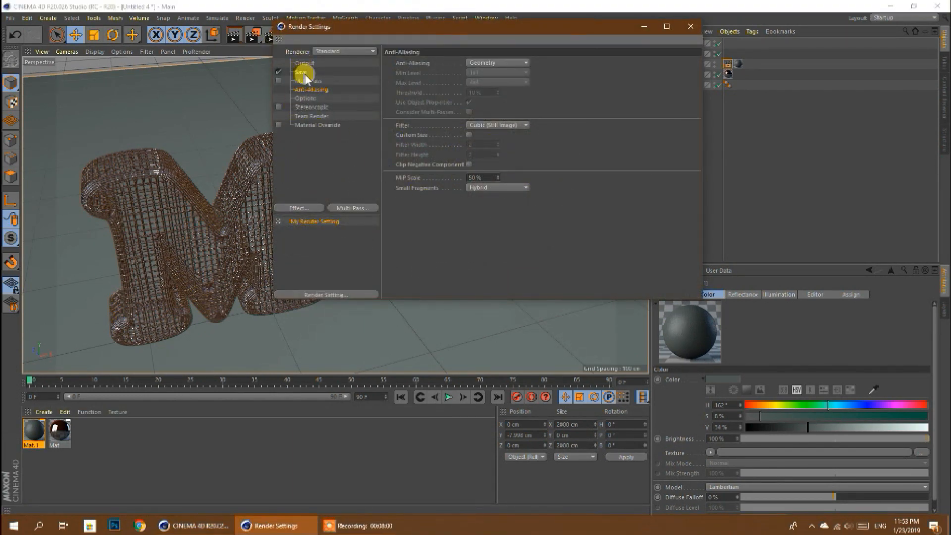
left_click(302, 73)
left_click(310, 90)
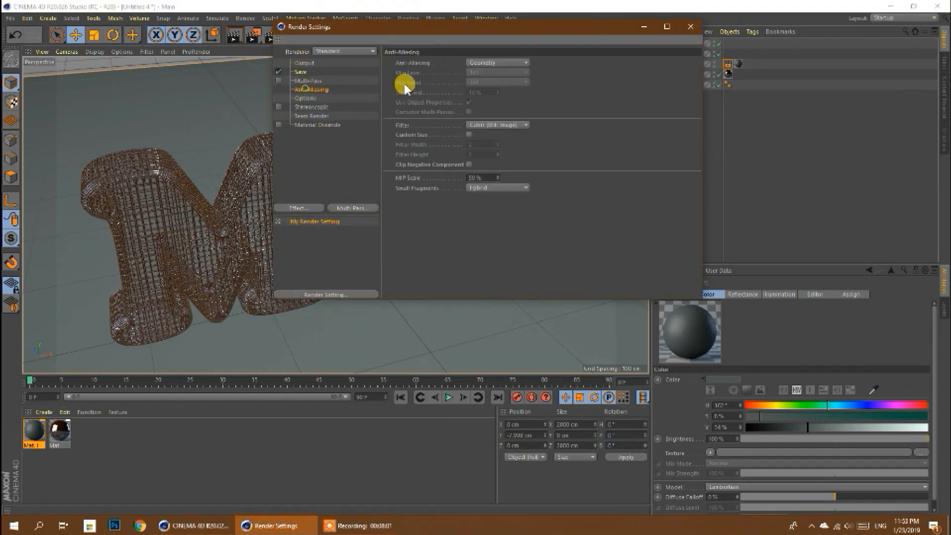
left_click(474, 70)
left_click(479, 95)
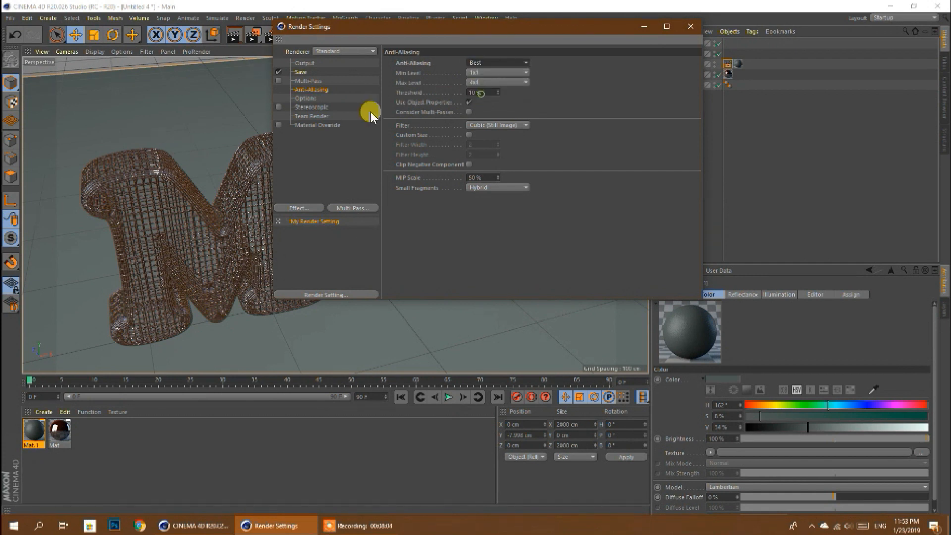
- Add the Ambient Occlusion and Global Illumination effects to the render settings
right_click(308, 144)
left_click(336, 212)
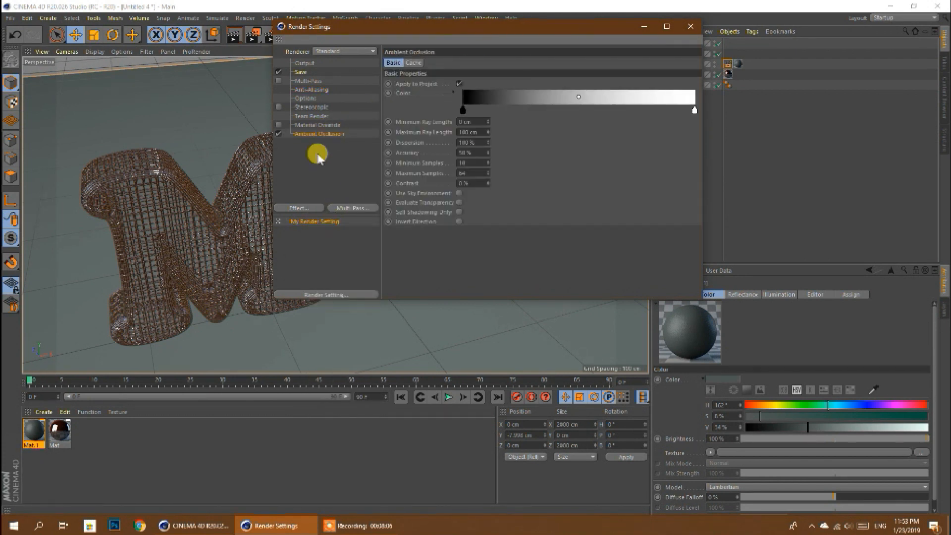
right_click(318, 161)
left_click(342, 283)
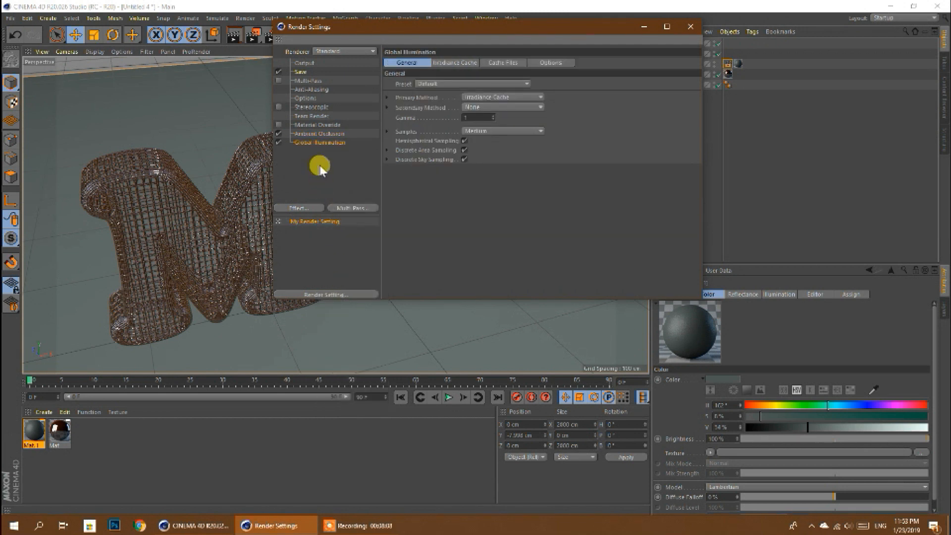
- Set the Ambient Occlusion accuracy to 100% and raise its maximum samples
left_click(318, 134)
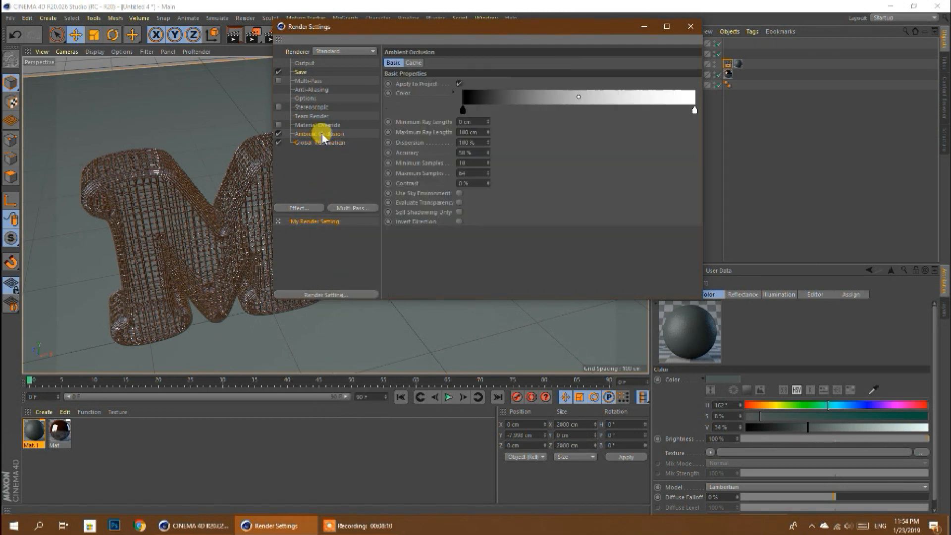
left_click(465, 153)
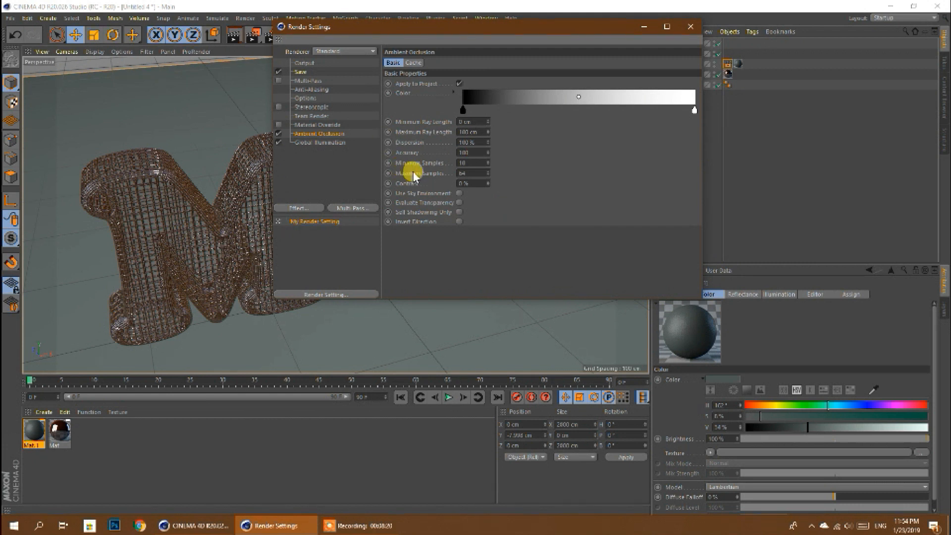
left_click(469, 173)
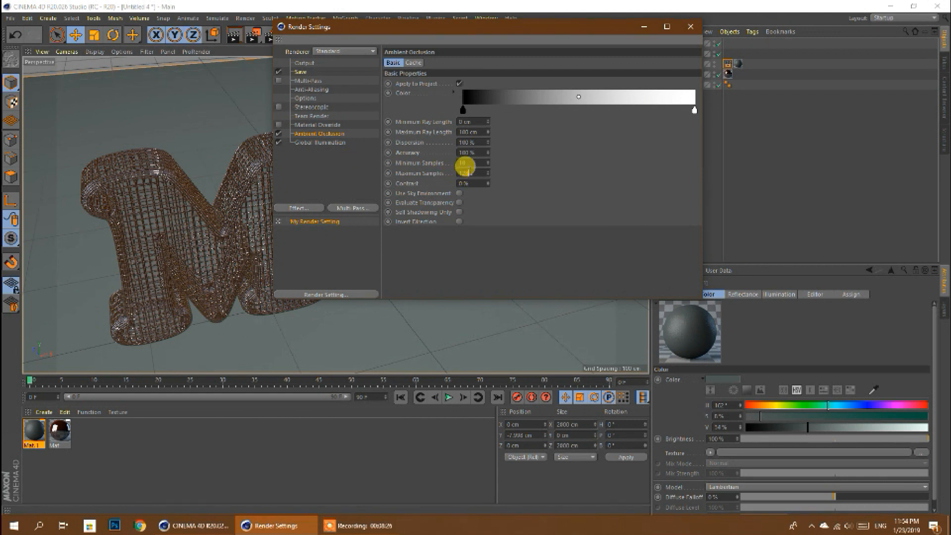
left_click_drag(468, 172, 437, 168)
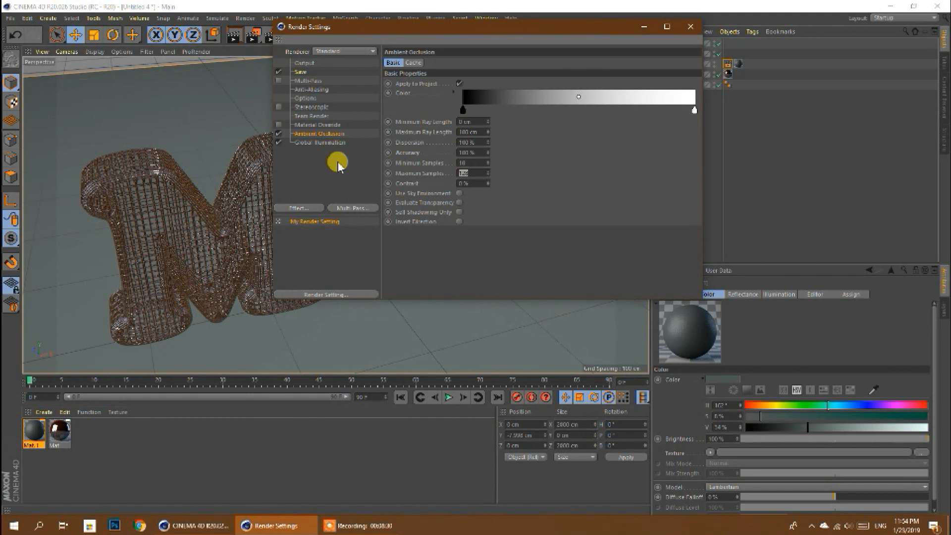
- Set the Global Illumination samples to High
left_click(337, 145)
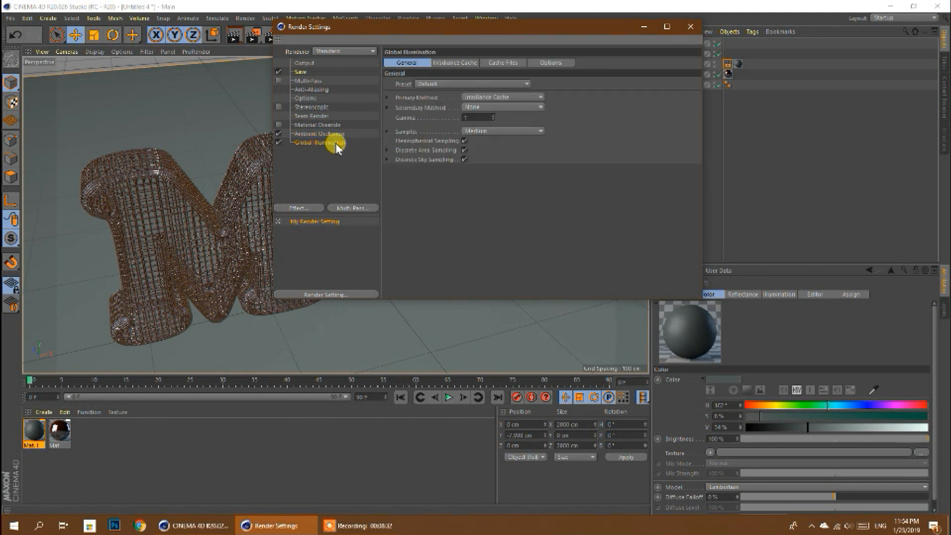
left_click(489, 131)
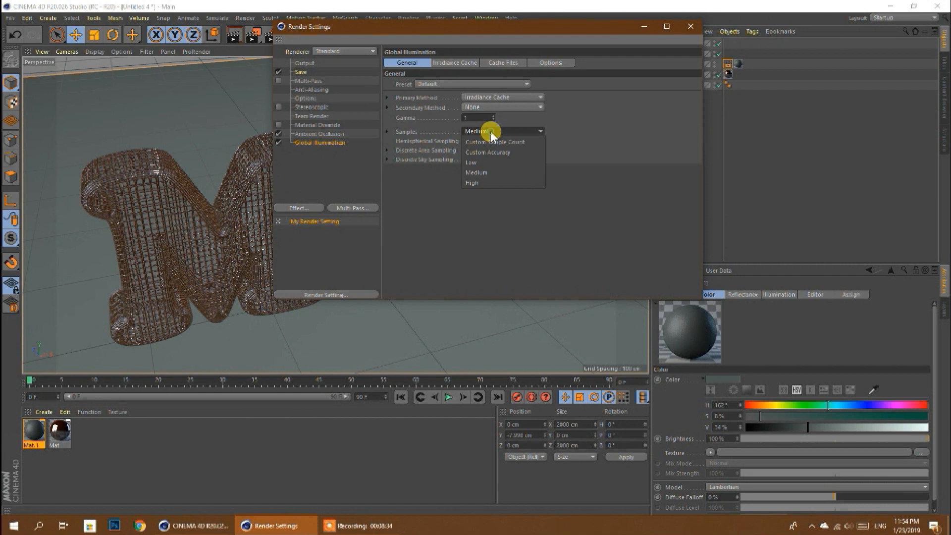
left_click(481, 183)
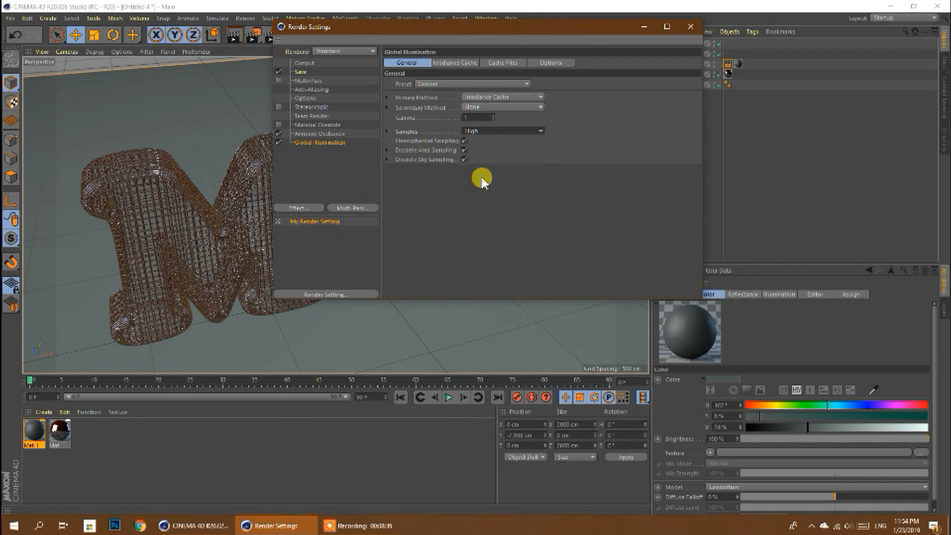
- Apply the HDV/HDTV 720 29.97 film/video preset to the render output and close the render settings
left_click(334, 169)
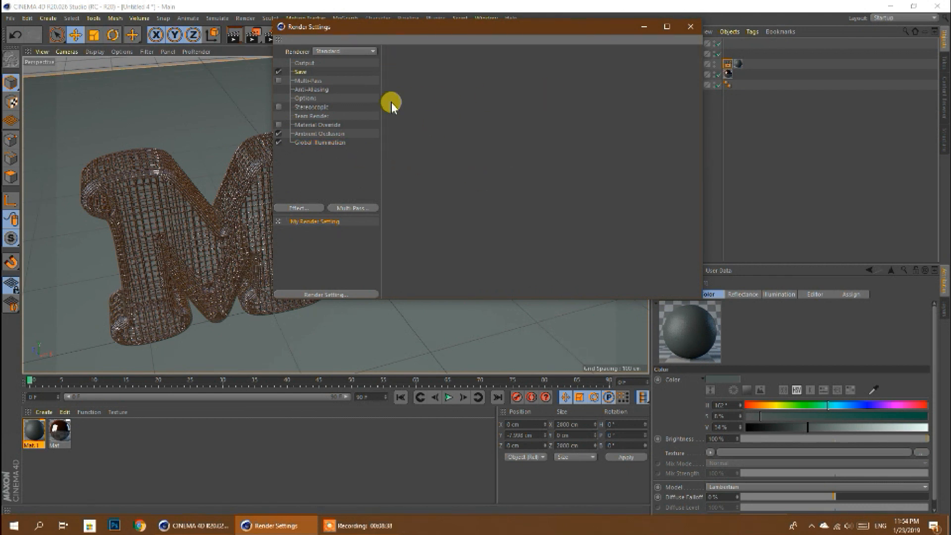
left_click(304, 63)
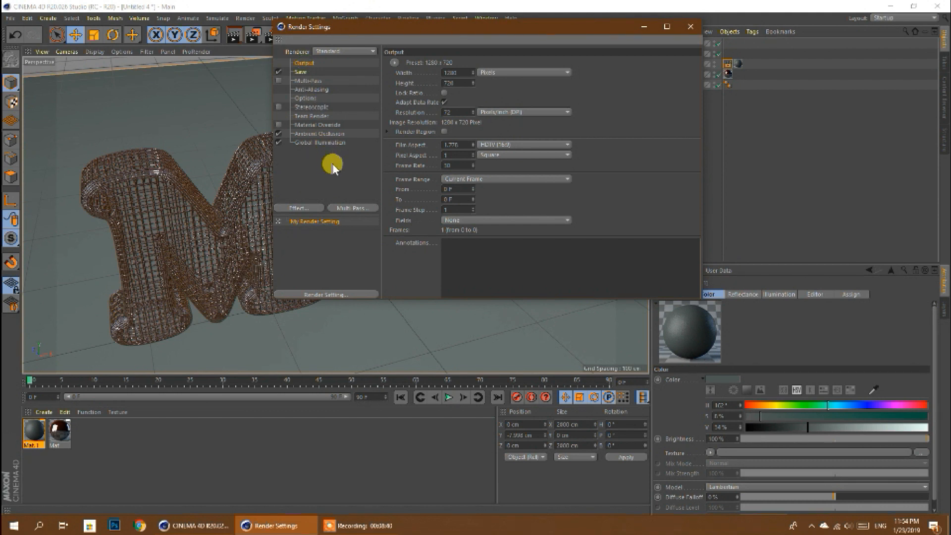
left_click(394, 63)
mouse_move(416, 97)
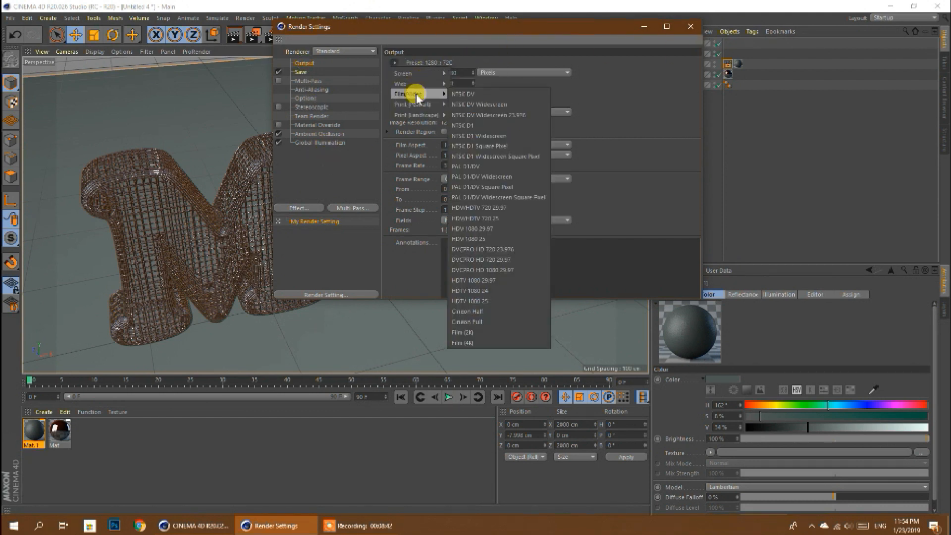
left_click(504, 210)
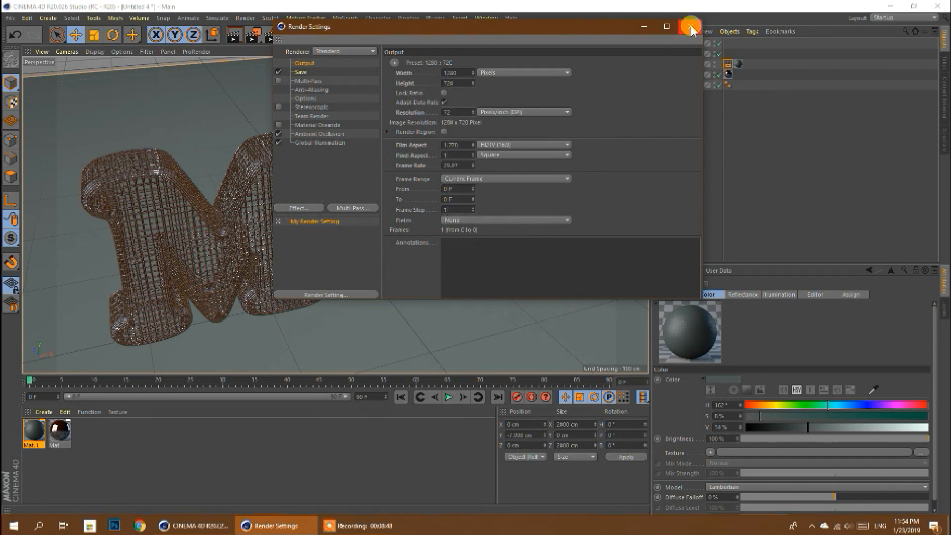
left_click(689, 28)
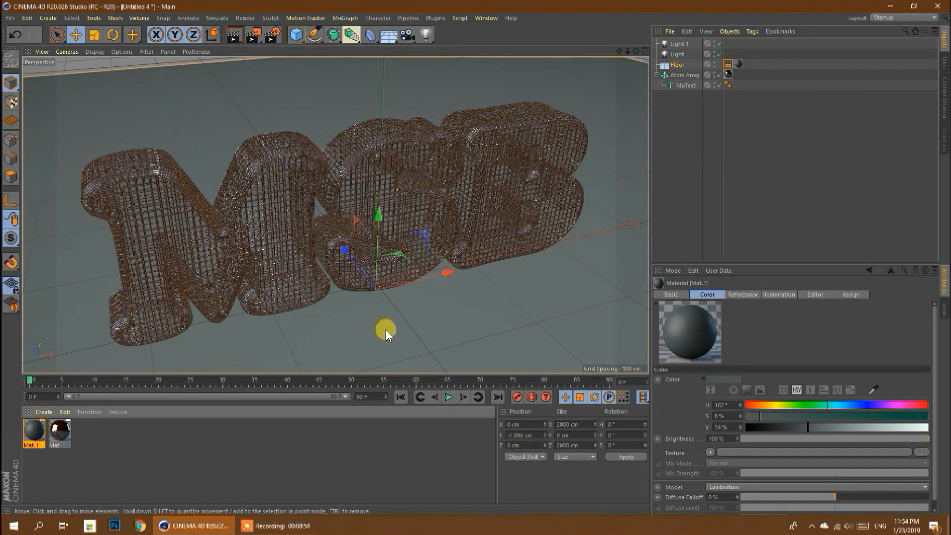
- Adjust the perspective view of the MSB lettering and render it to the Picture Viewer
left_click_drag(618, 51, 634, 57)
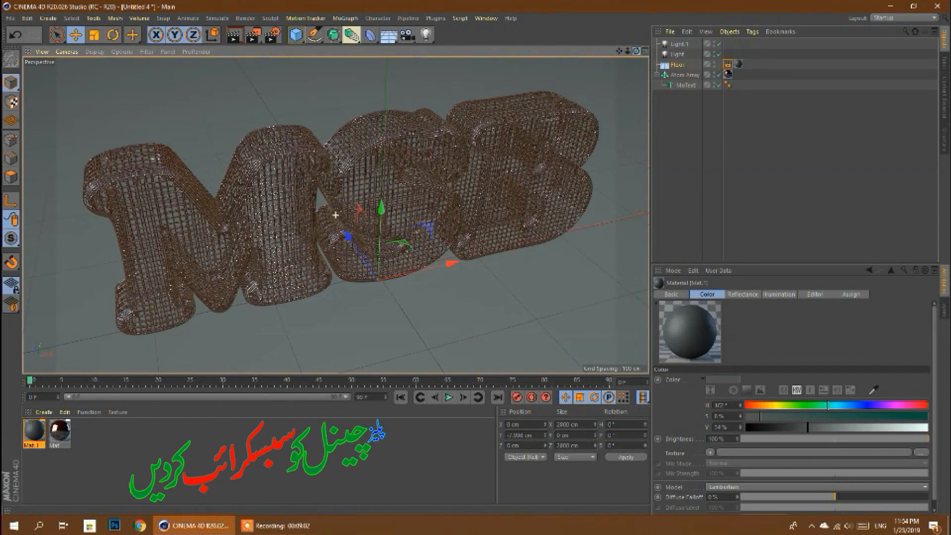
left_click(253, 34)
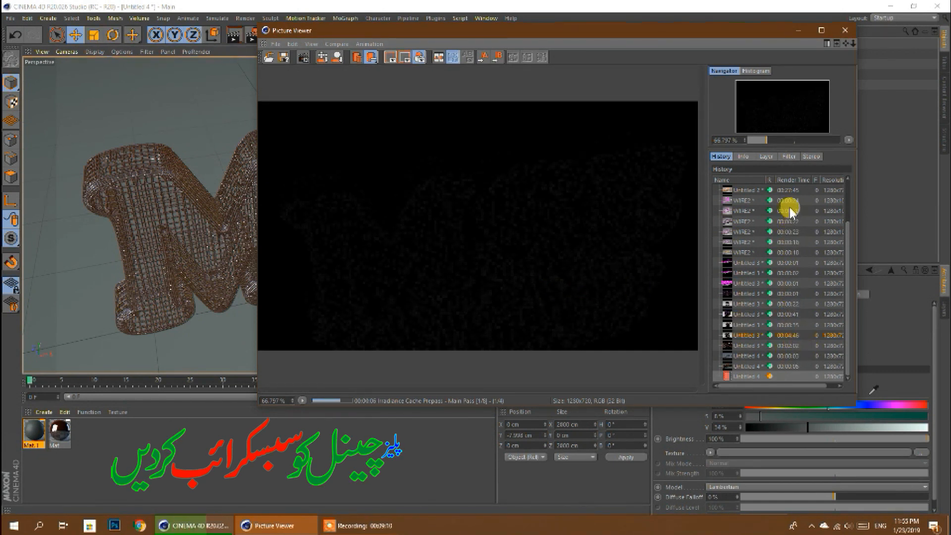
- Compare the earlier wire-mesh text renders in the Picture Viewer history, ending on the render in progress
left_click(739, 194)
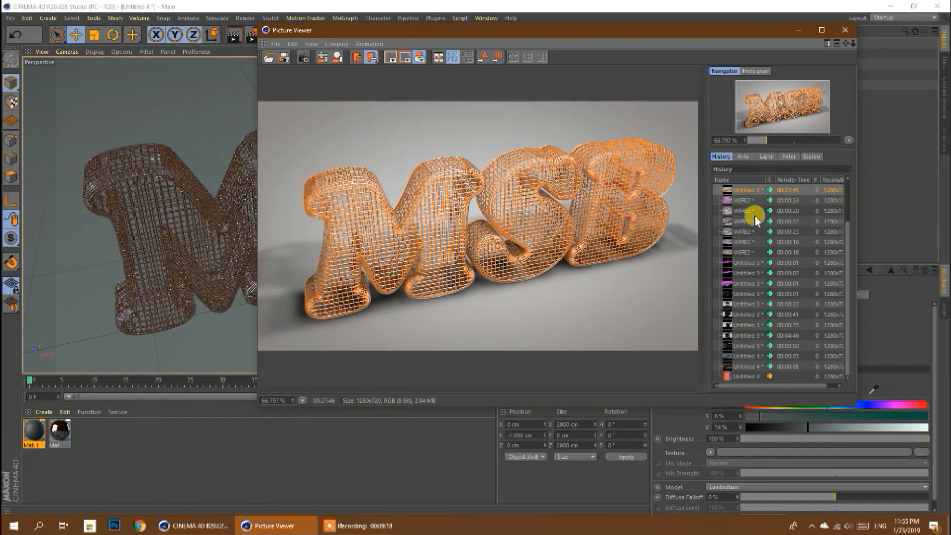
left_click(787, 201)
left_click(787, 212)
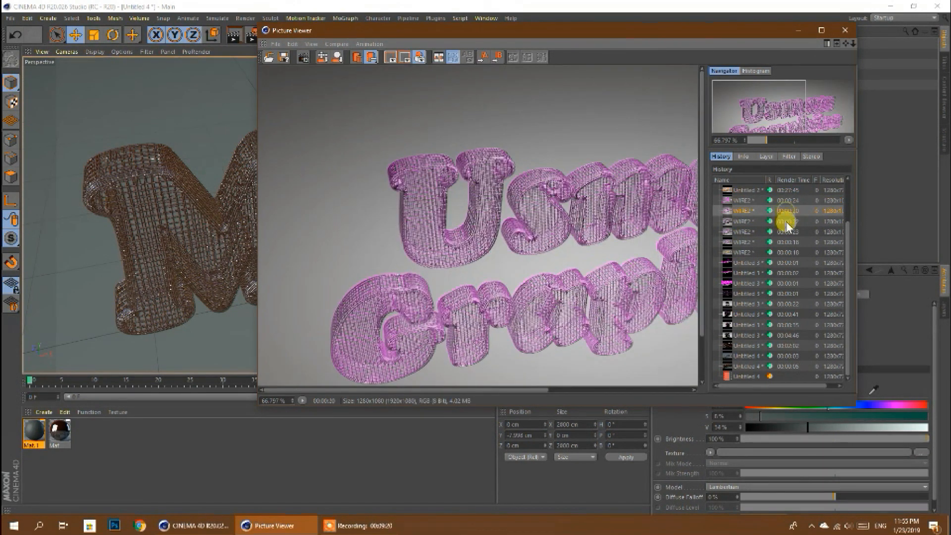
left_click(787, 222)
left_click(787, 232)
left_click(787, 243)
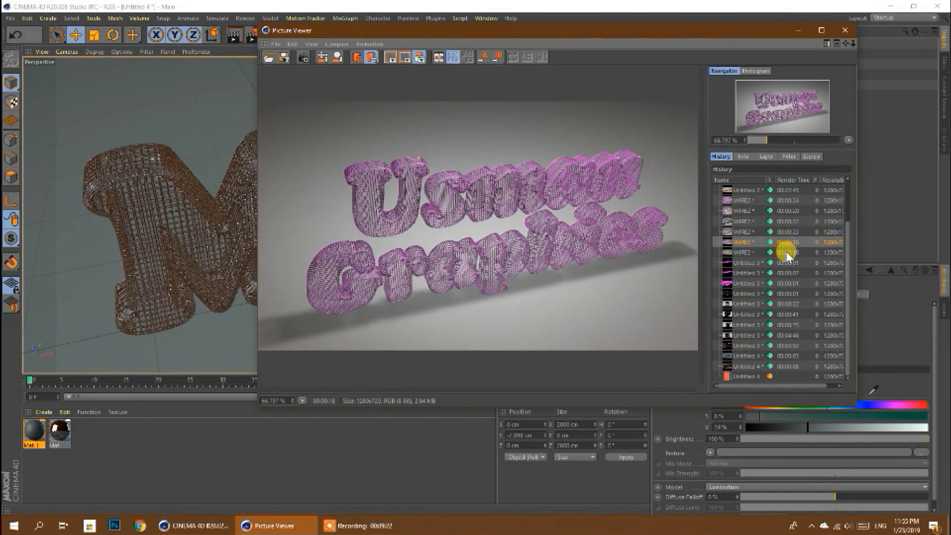
left_click(787, 252)
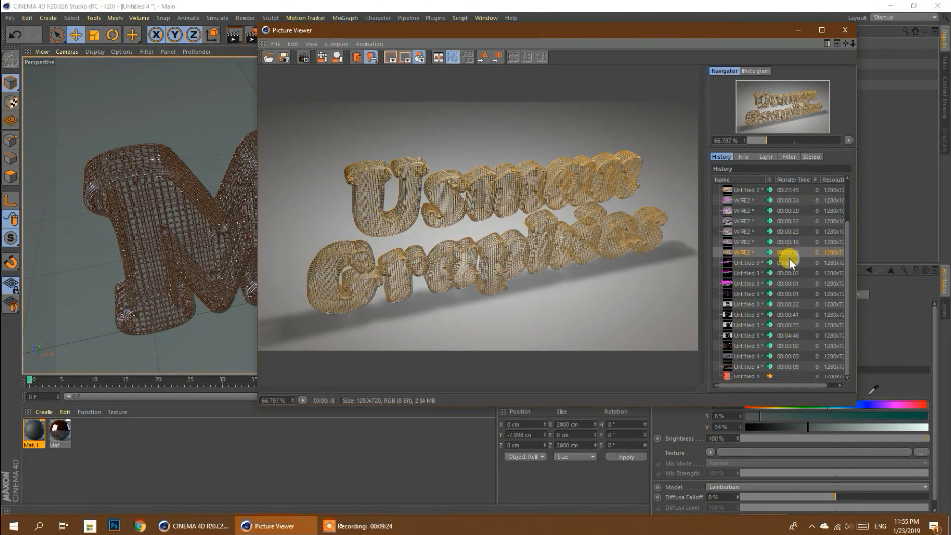
left_click(787, 263)
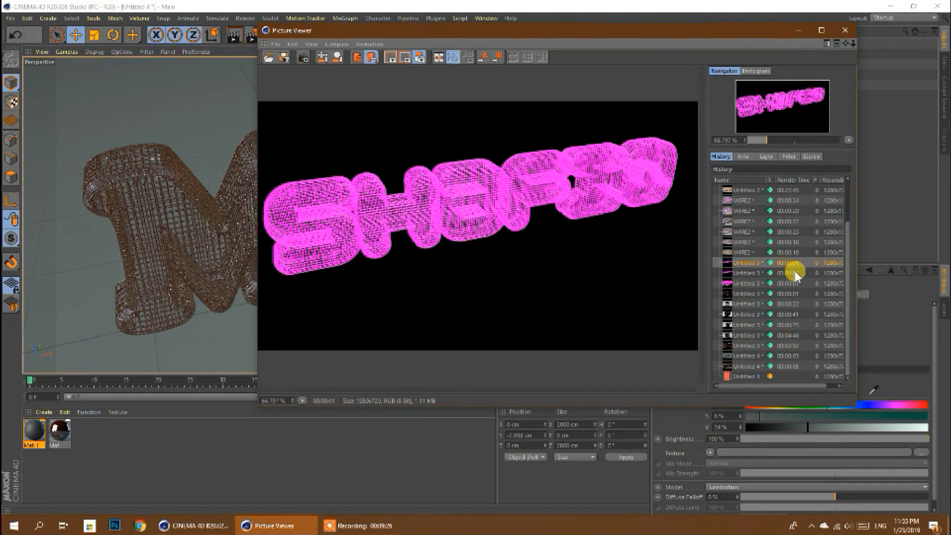
left_click(794, 273)
left_click(791, 294)
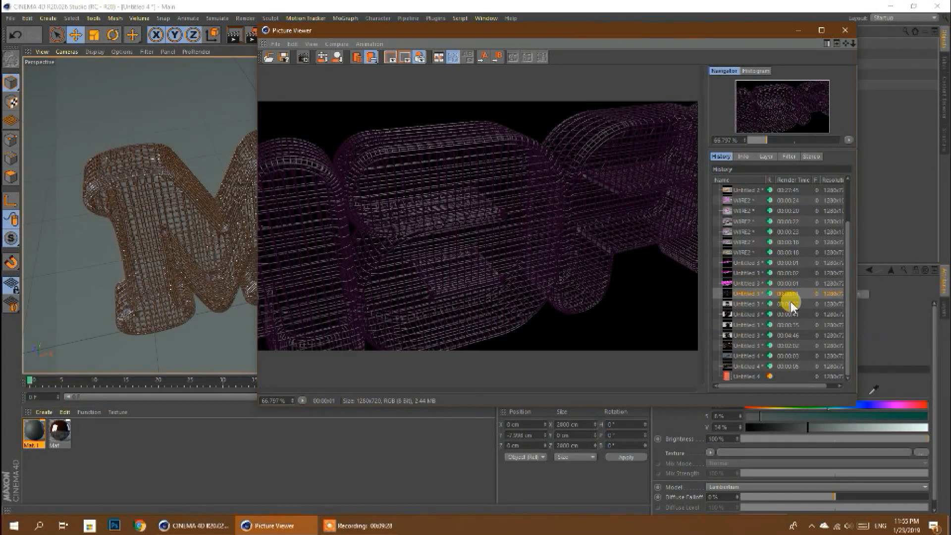
left_click(791, 304)
left_click(787, 314)
left_click(788, 324)
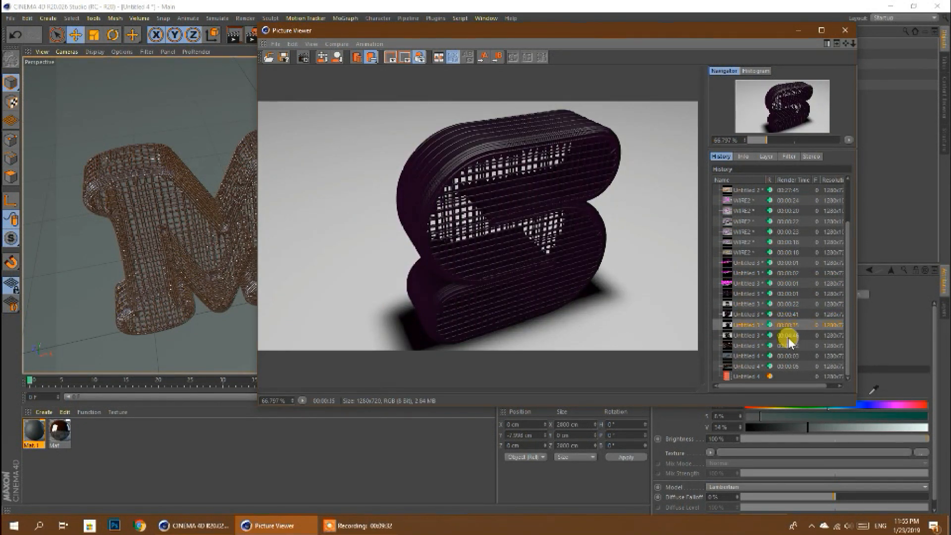
left_click(787, 335)
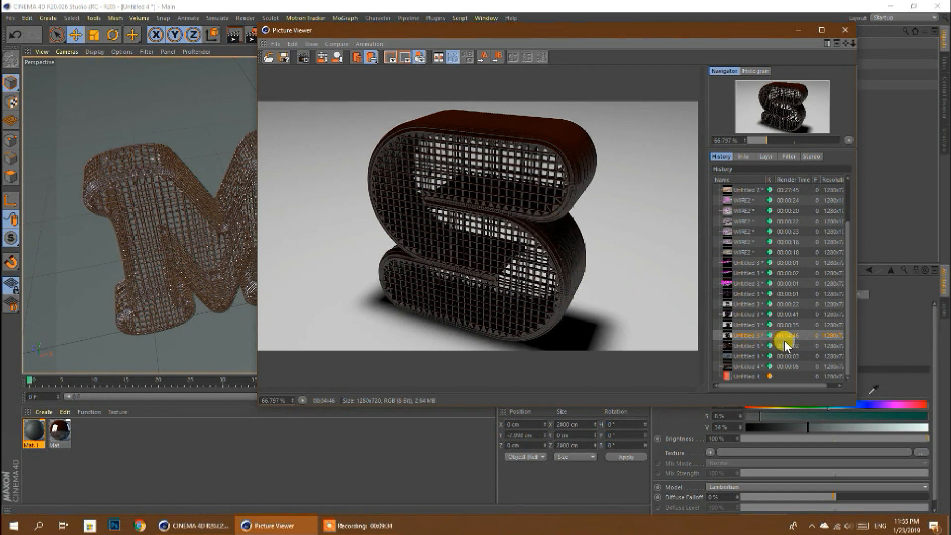
left_click(787, 346)
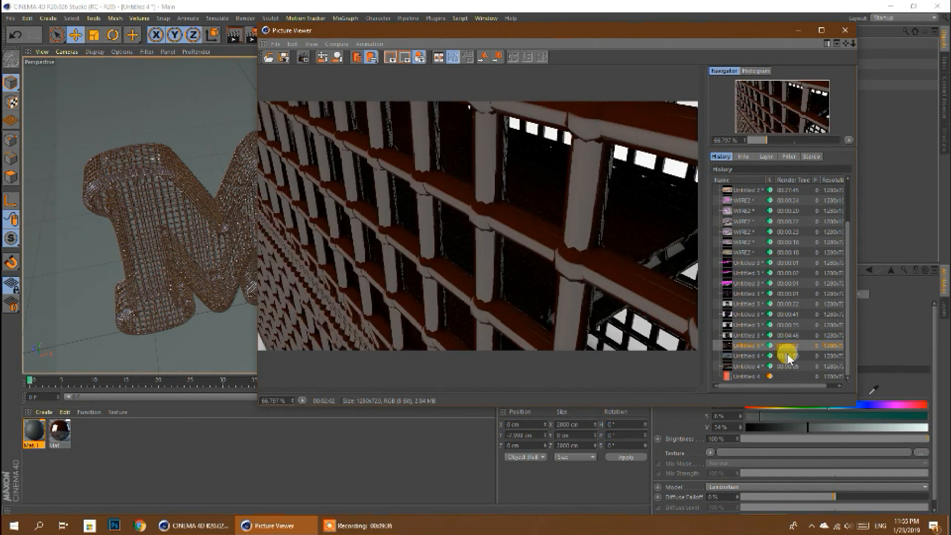
left_click(790, 356)
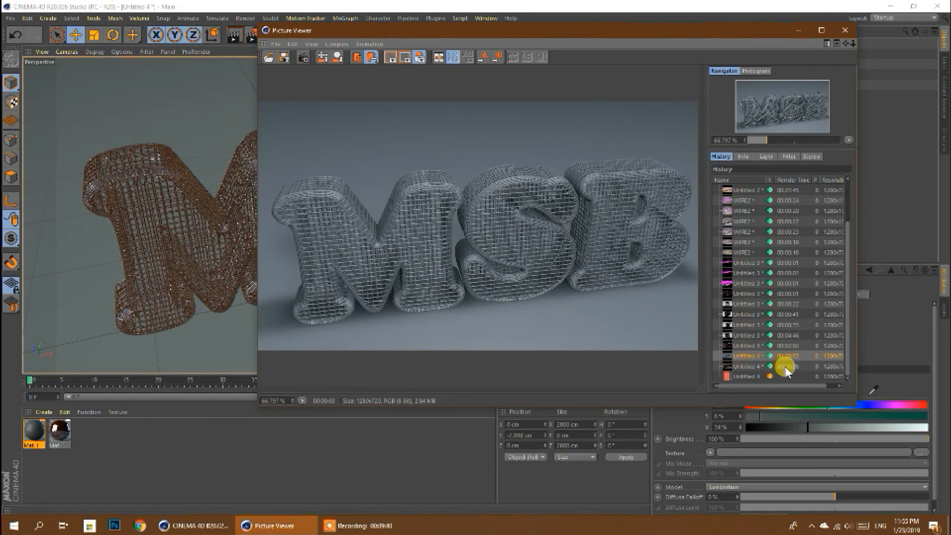
left_click(787, 367)
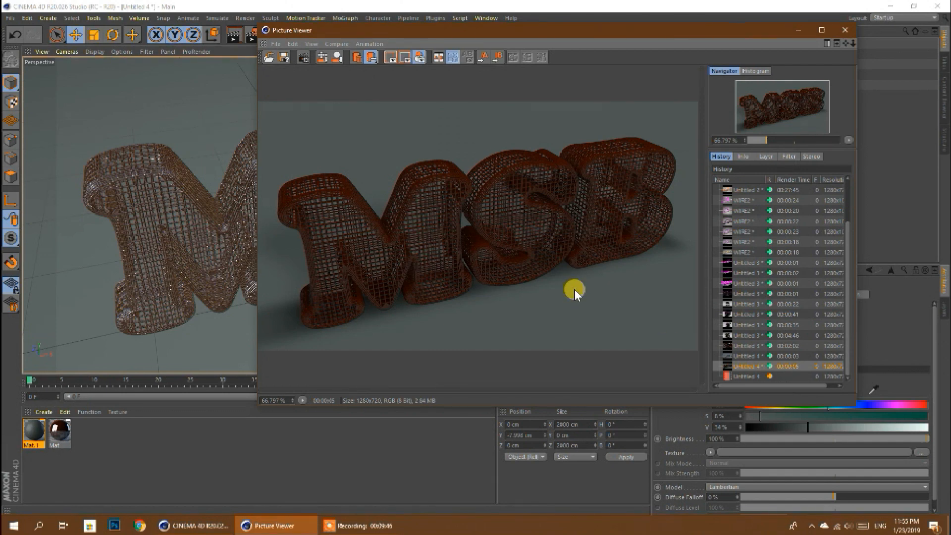
left_click(746, 376)
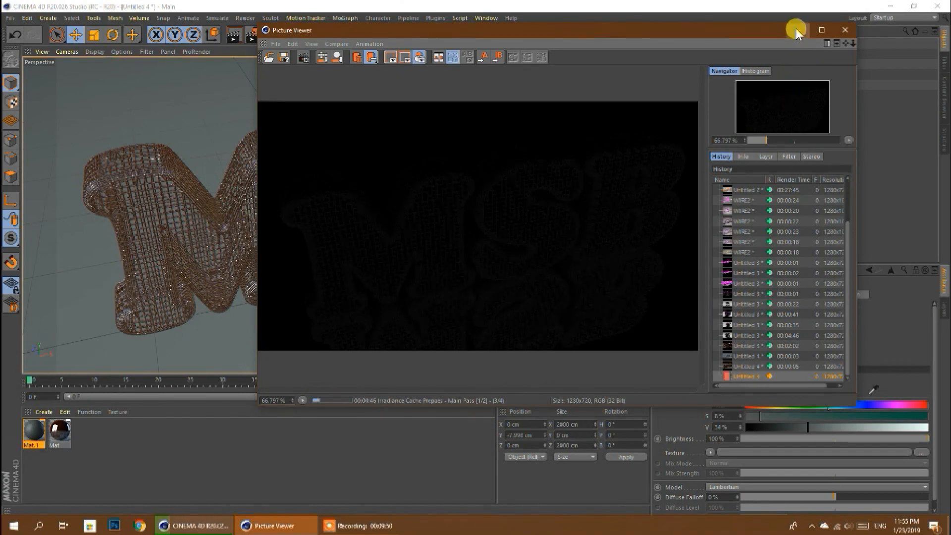
- Minimise the open windows to view the orange MSB wire-mesh image on the desktop, and return to Cinema 4D
left_click(798, 31)
left_click(890, 6)
right_click(556, 221)
left_click(578, 253)
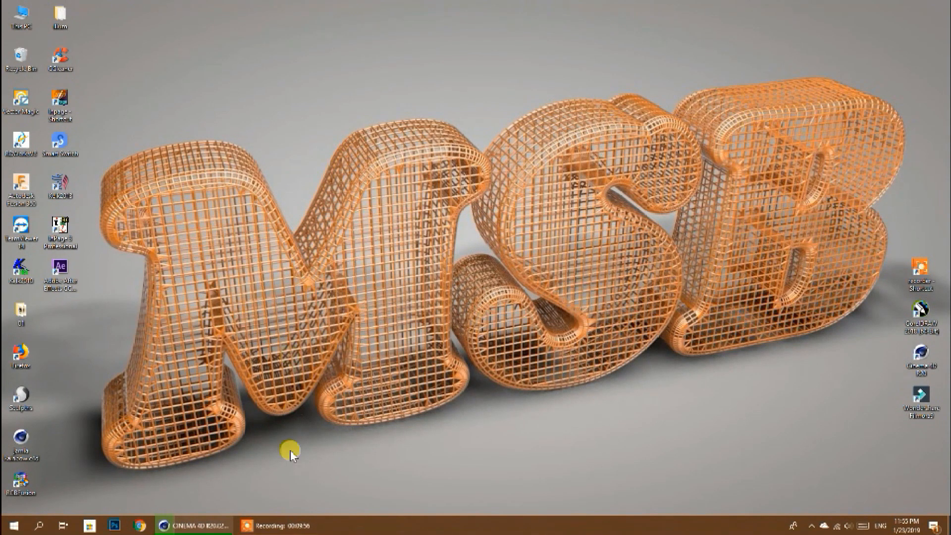
left_click(208, 525)
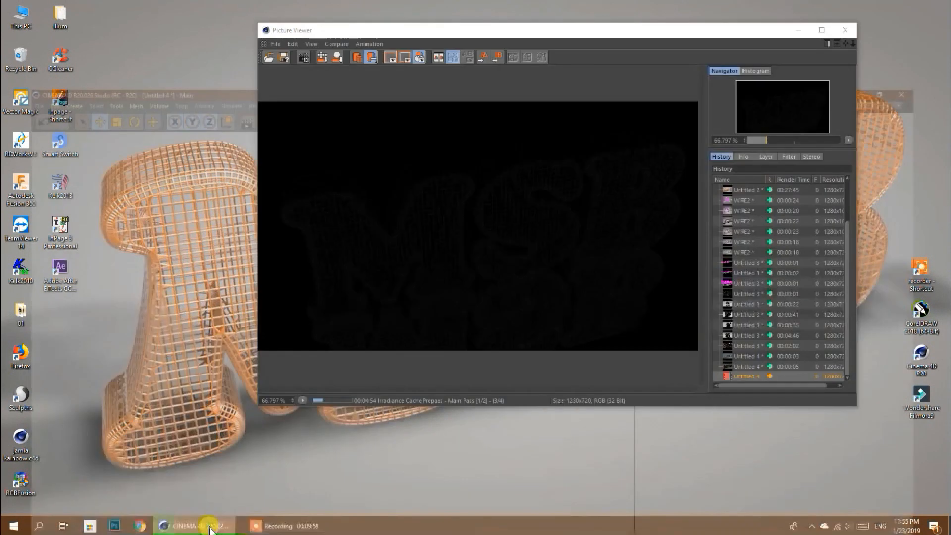
left_click(358, 526)
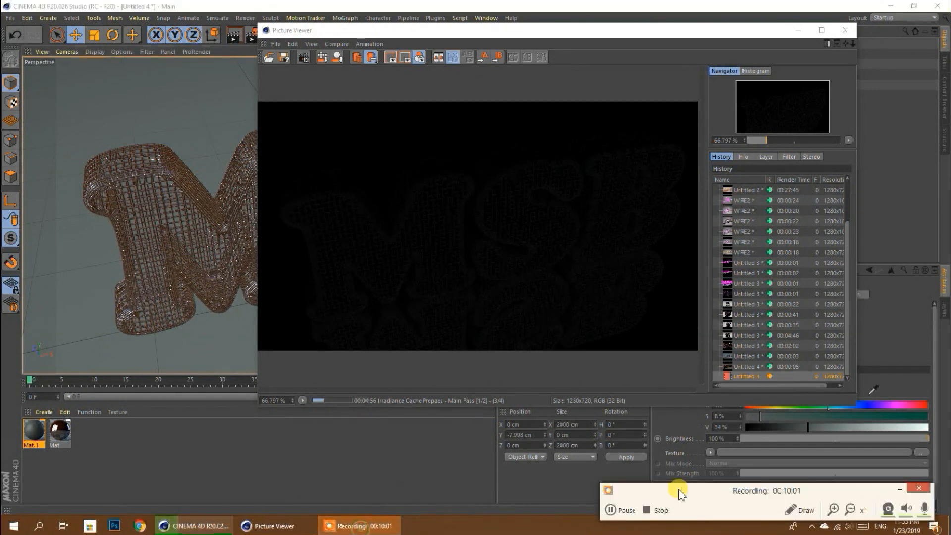
left_click(612, 509)
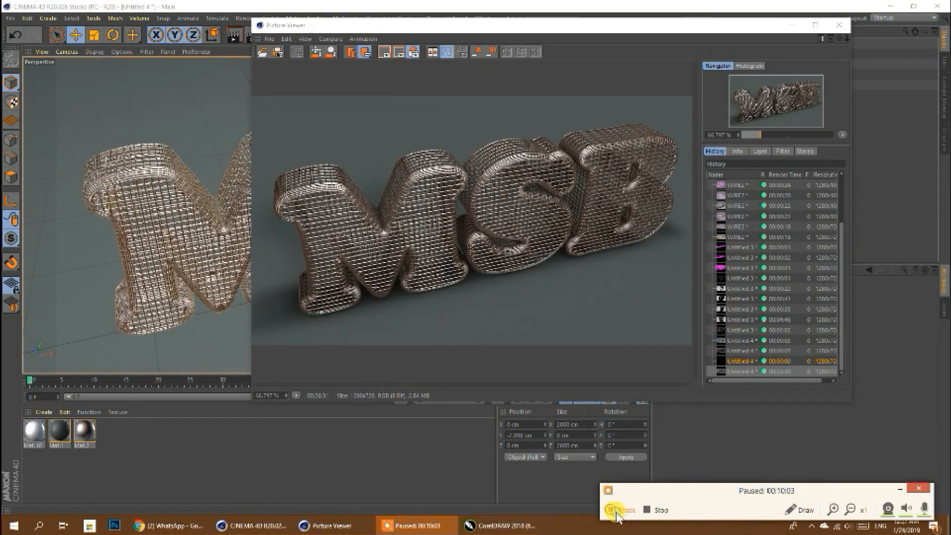
left_click(614, 510)
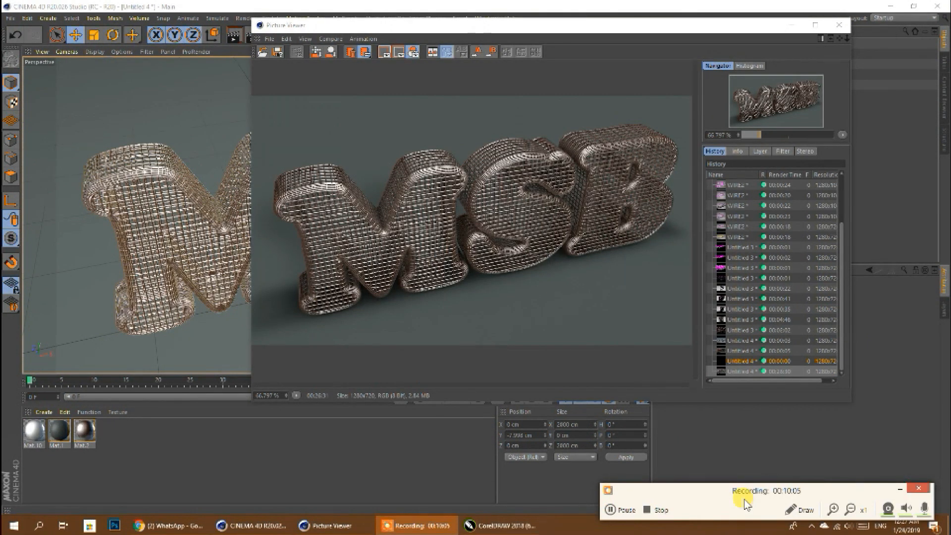
left_click(898, 493)
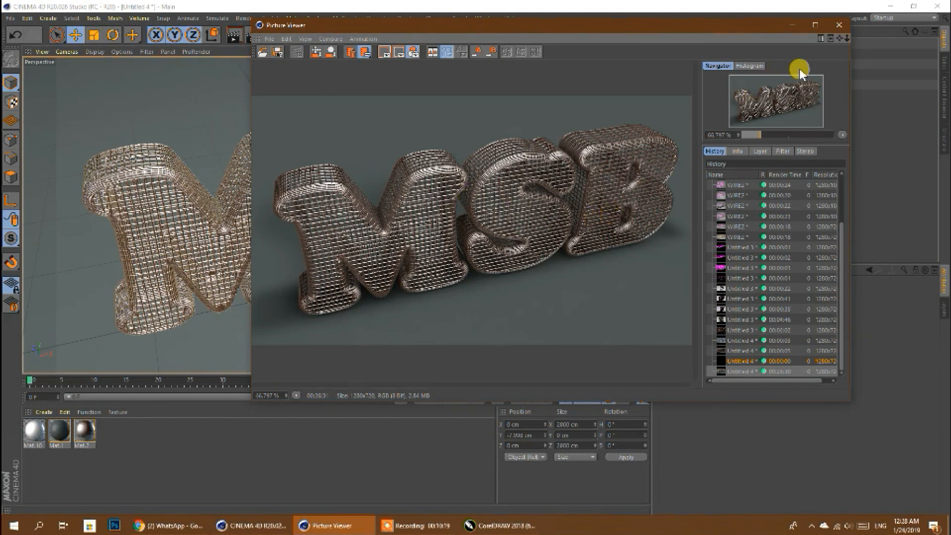
- Minimise the Picture Viewer and, in the render settings, set the Ambient Occlusion accuracy to 50% and maximum samples to 10
left_click(795, 24)
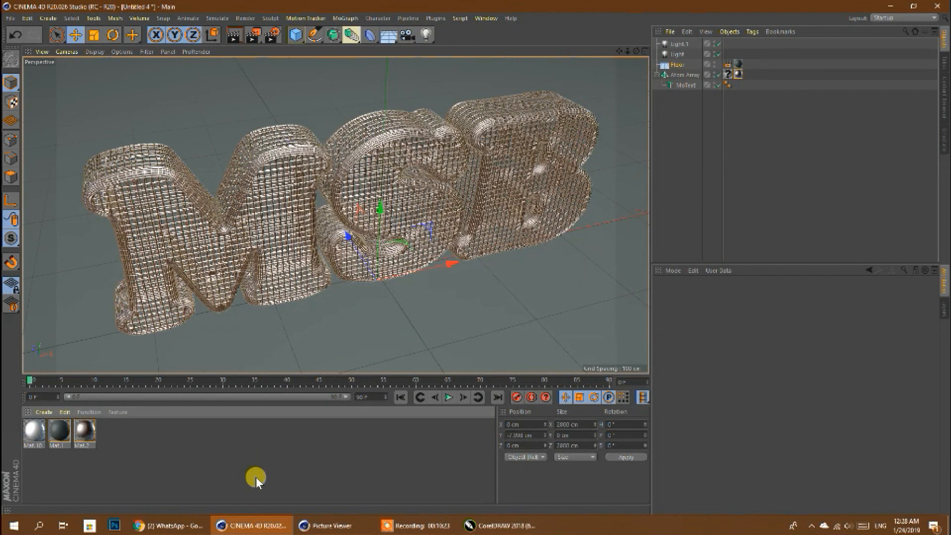
left_click(271, 35)
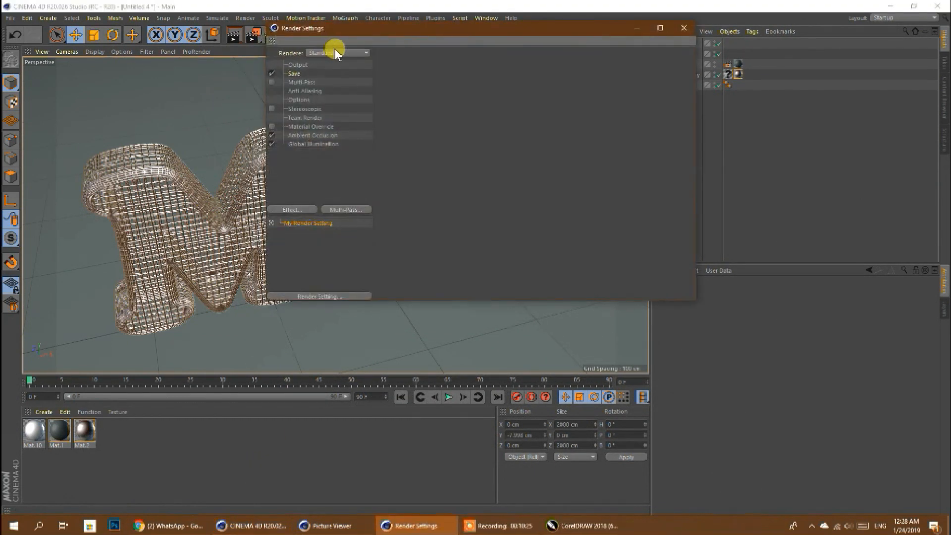
left_click(308, 127)
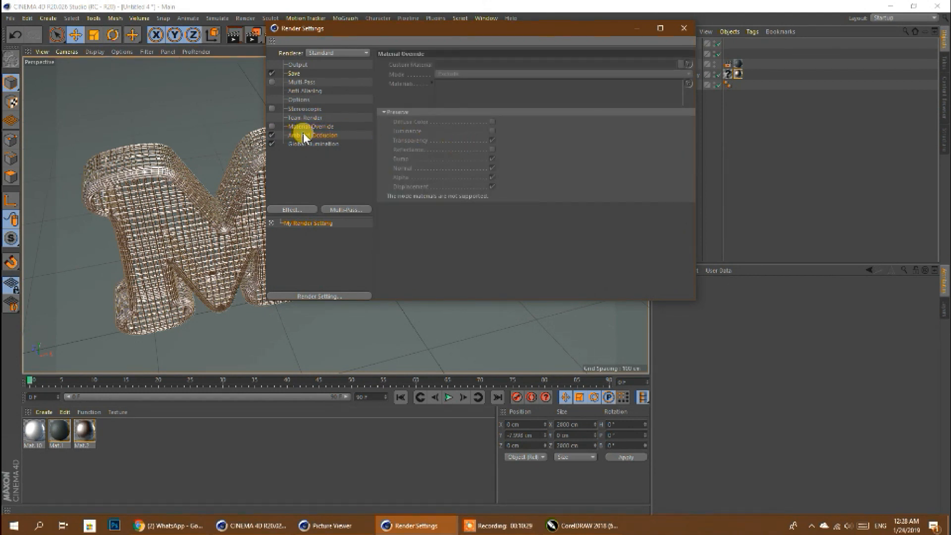
left_click(305, 136)
left_click_drag(472, 155, 438, 153)
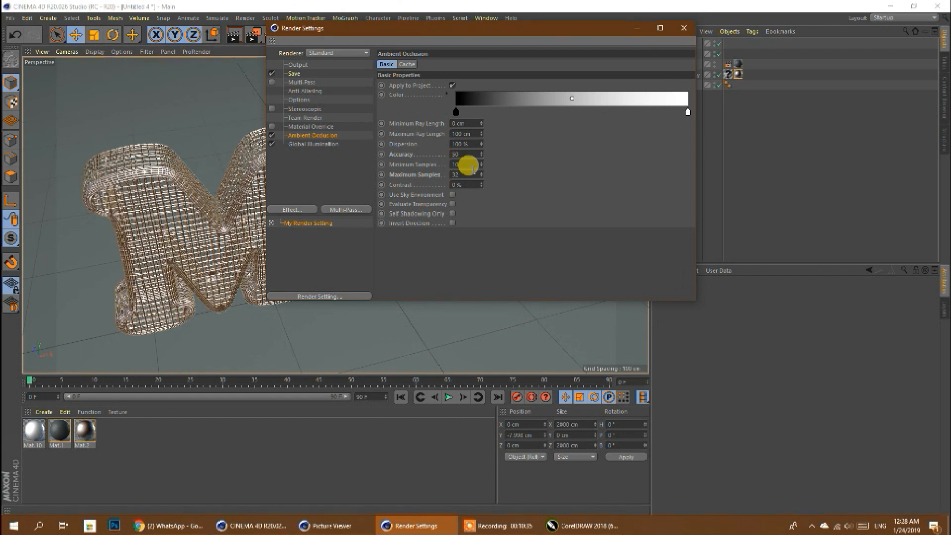
left_click_drag(472, 174, 432, 183)
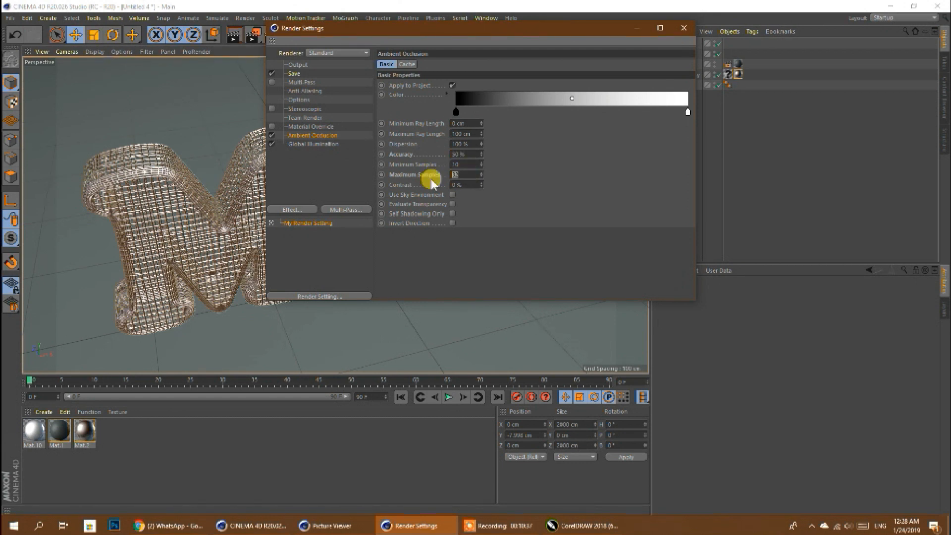
- Set the Global Illumination samples to Low
left_click(307, 146)
left_click(463, 133)
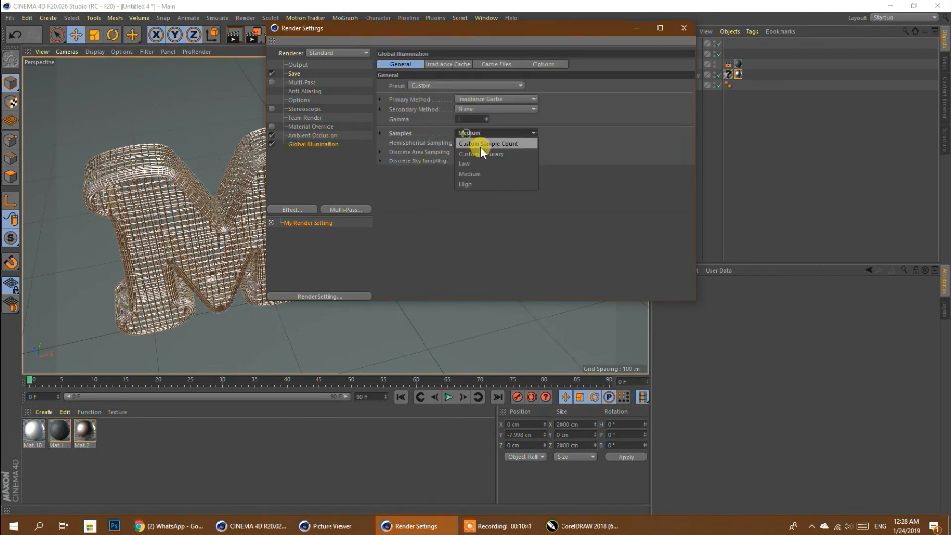
left_click(480, 165)
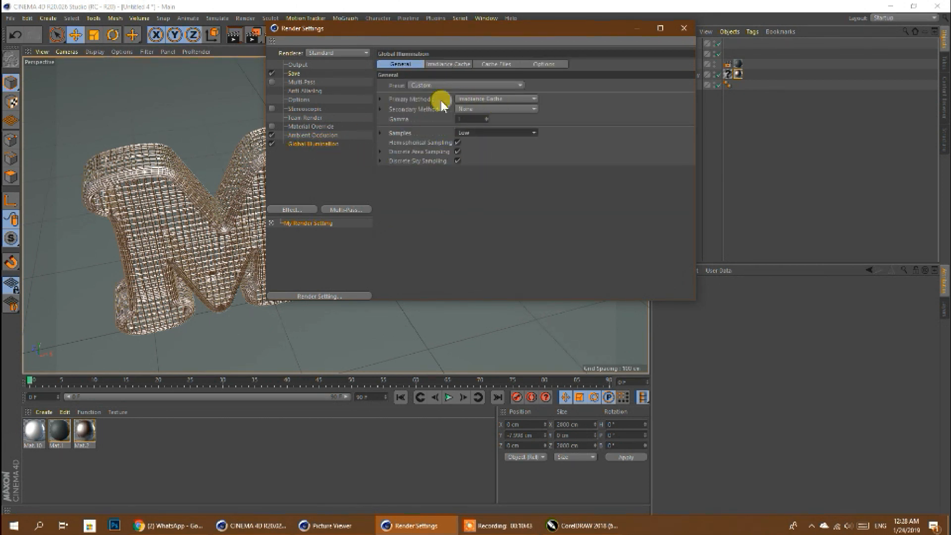
- Set the render's Anti-Aliasing to Geometry and close the render settings
left_click(299, 83)
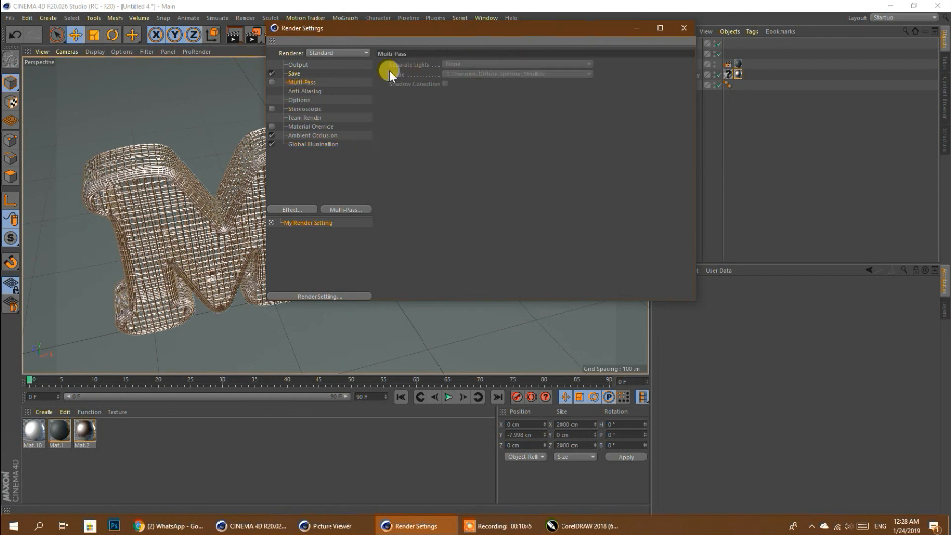
left_click(300, 65)
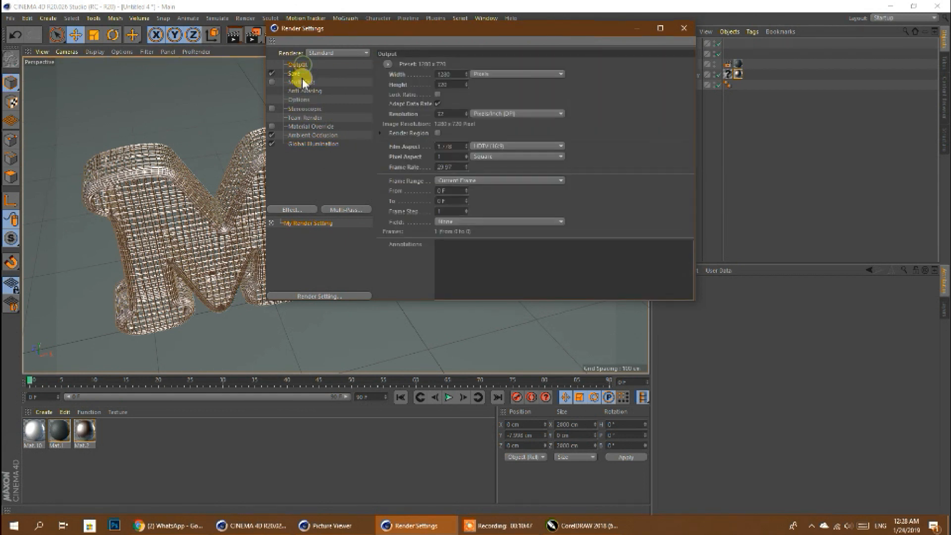
left_click(302, 89)
left_click(468, 64)
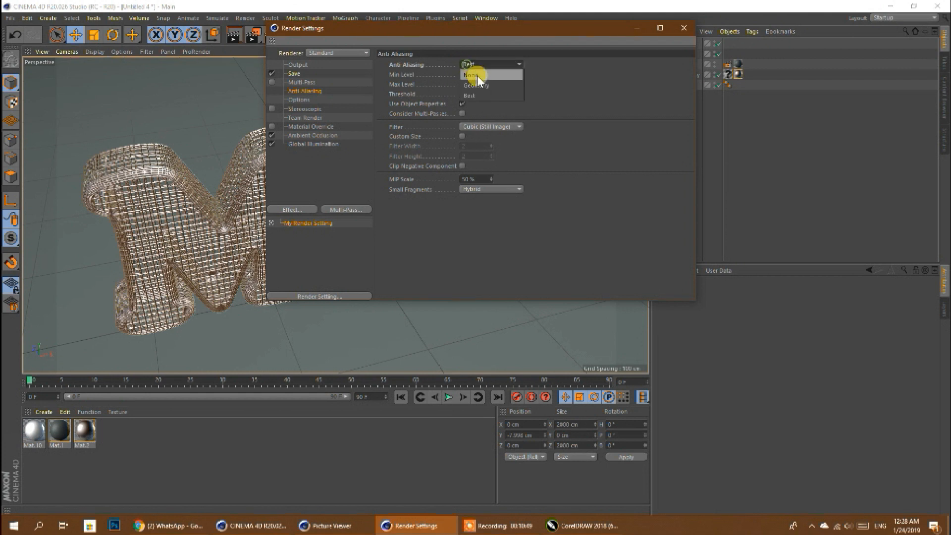
left_click(479, 85)
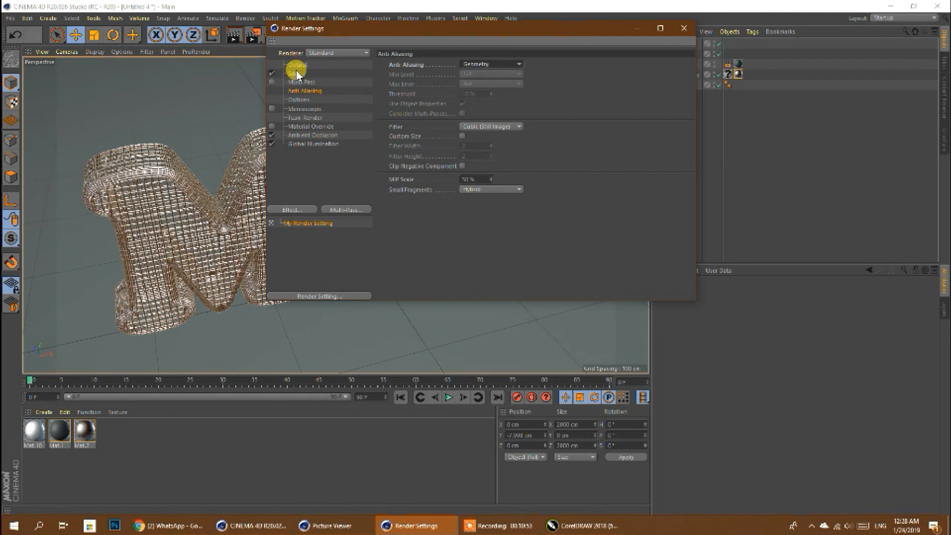
left_click(683, 28)
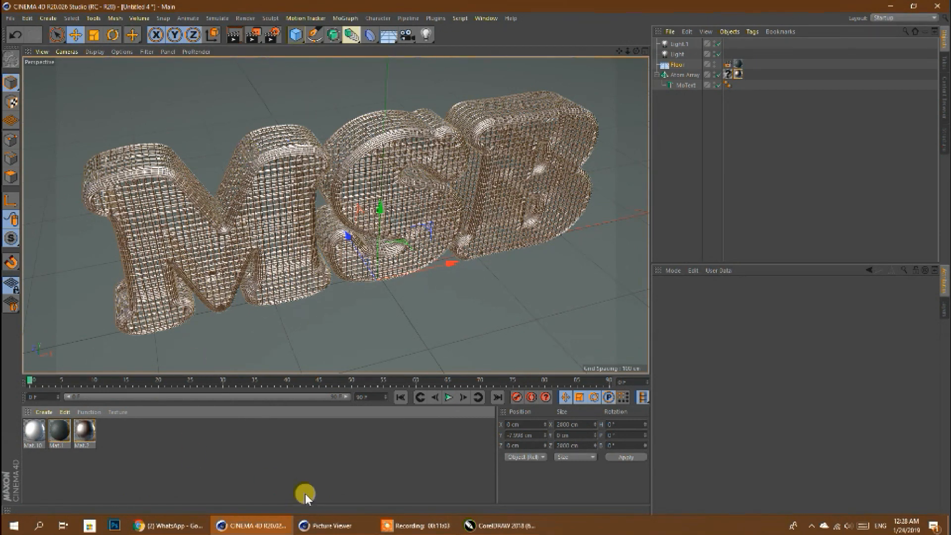
- Save the finished MSB wire-mesh render from the Picture Viewer as a JPG still image named de on drive D, and close the viewer
left_click(330, 525)
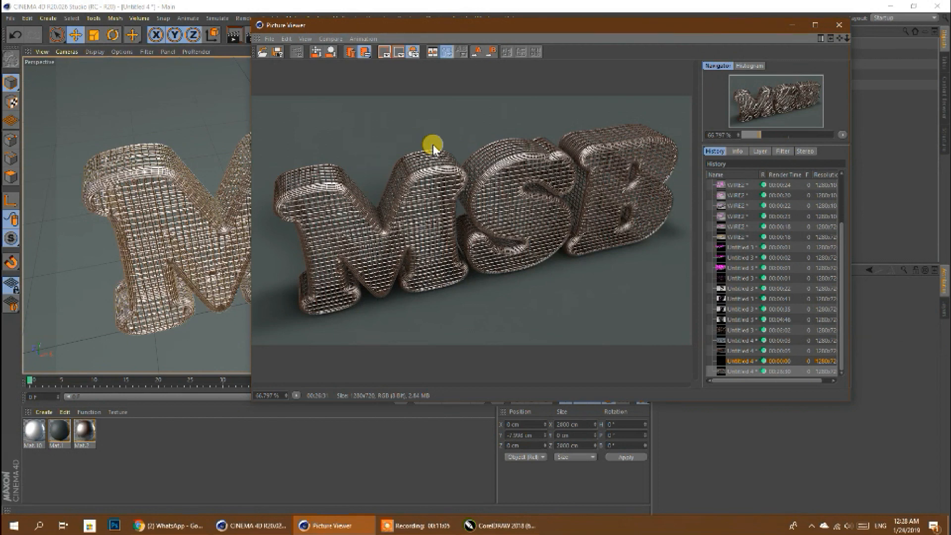
left_click(277, 51)
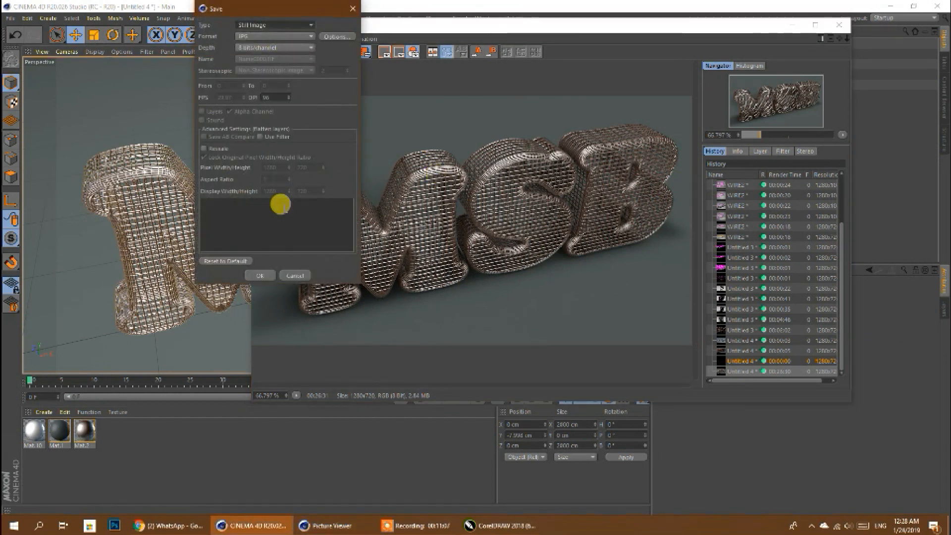
left_click(260, 274)
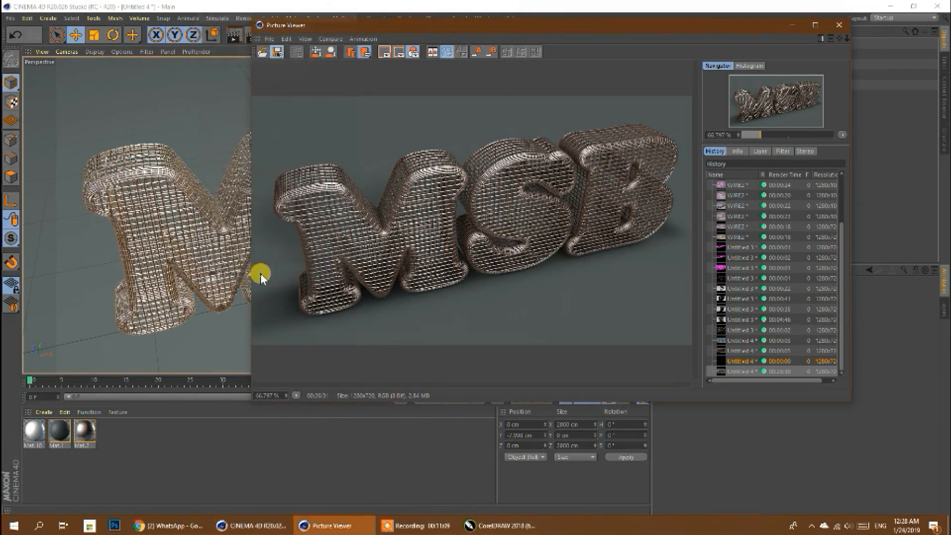
type("de")
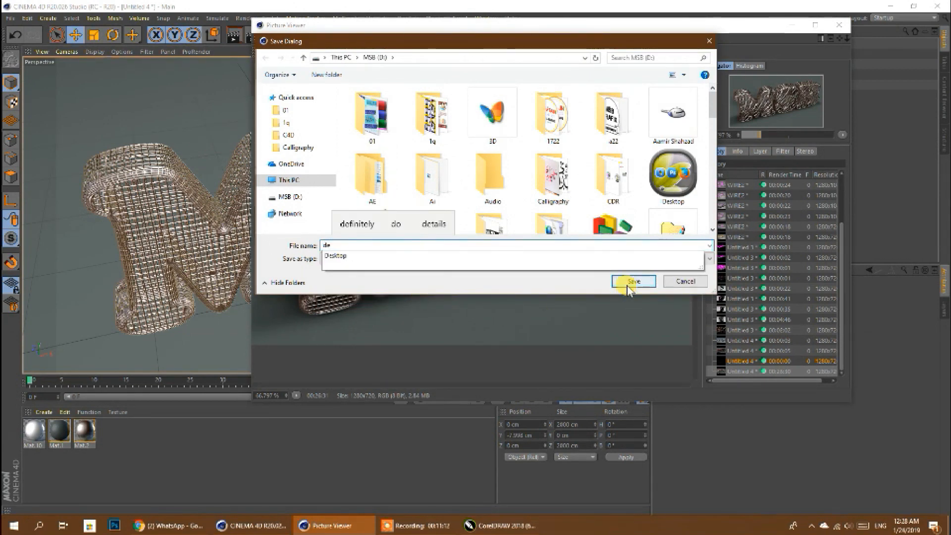
left_click(628, 282)
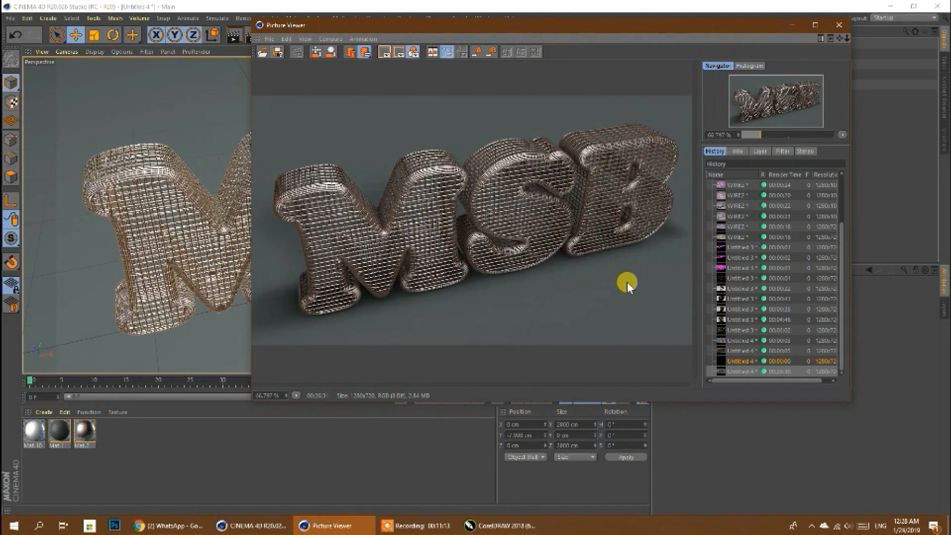
left_click(837, 25)
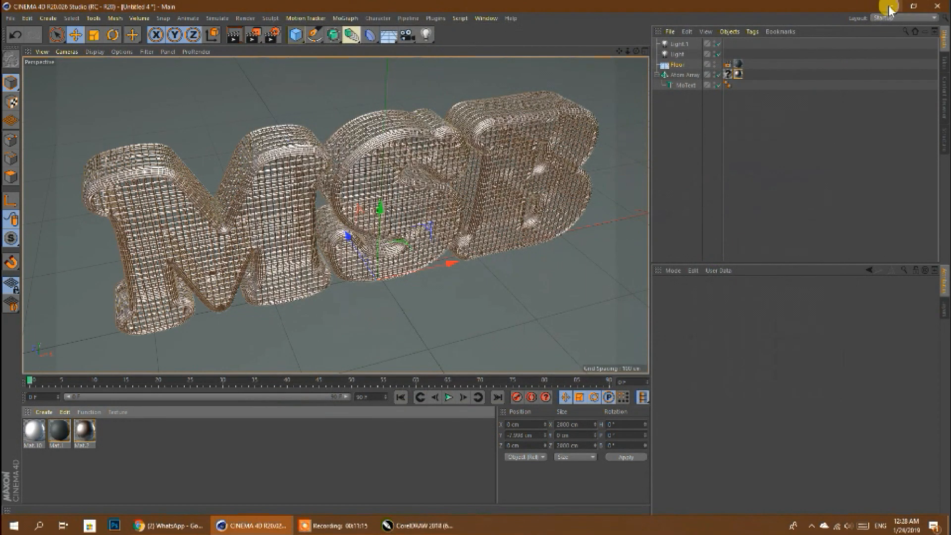
- Minimise the open programs and open de.jpg from drive D in a maximised Photos window
left_click(890, 7)
left_click(897, 9)
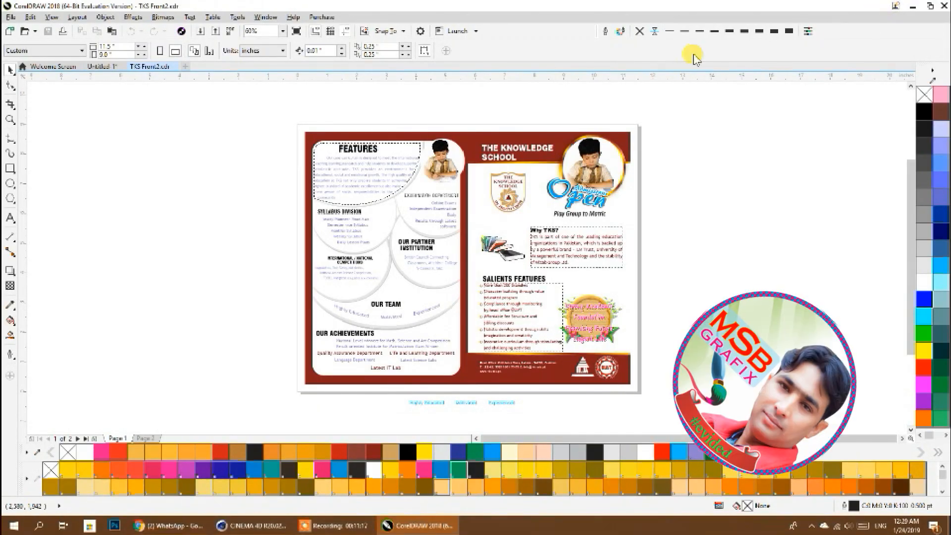
left_click(903, 7)
double_click(21, 17)
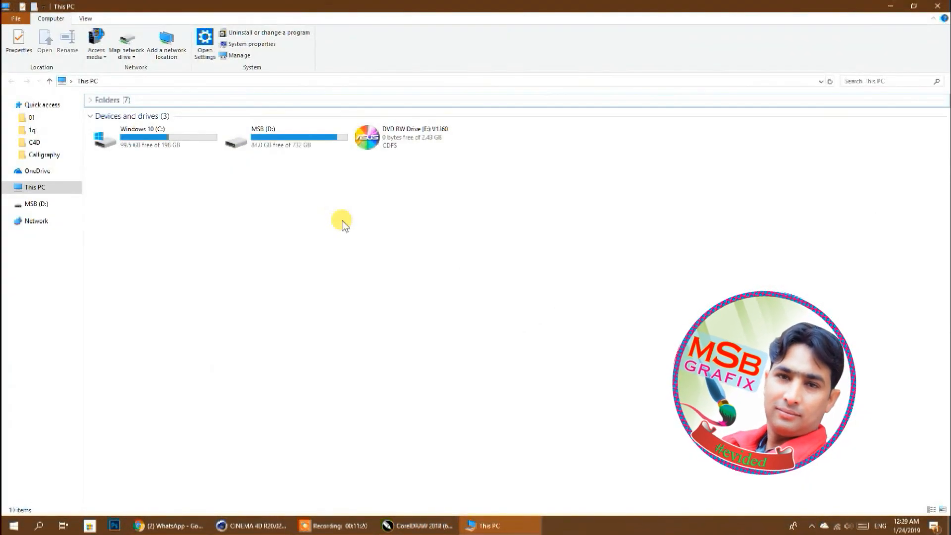
double_click(282, 141)
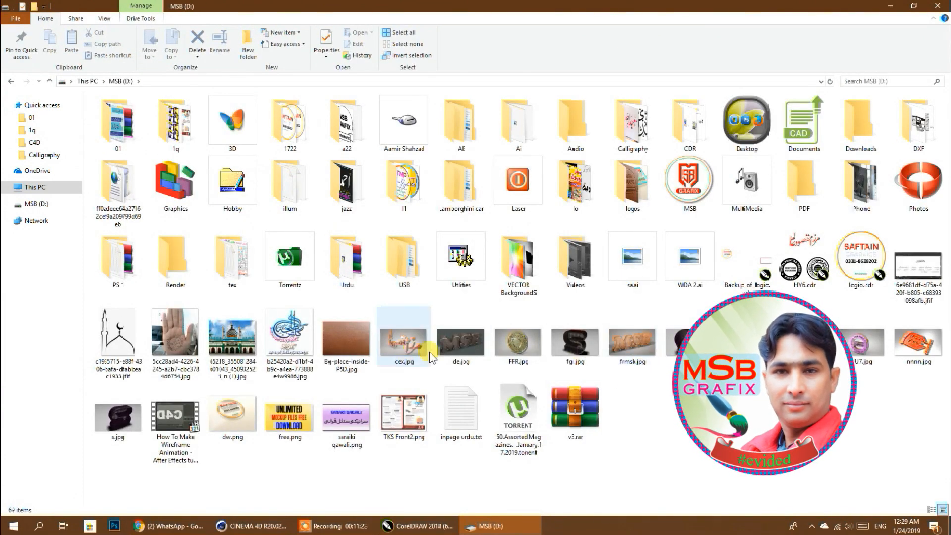
double_click(464, 350)
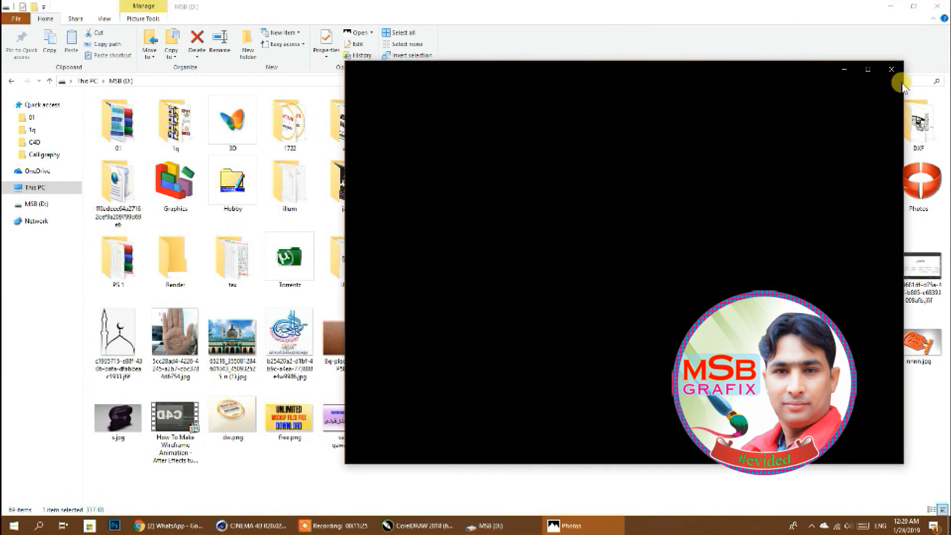
left_click(869, 70)
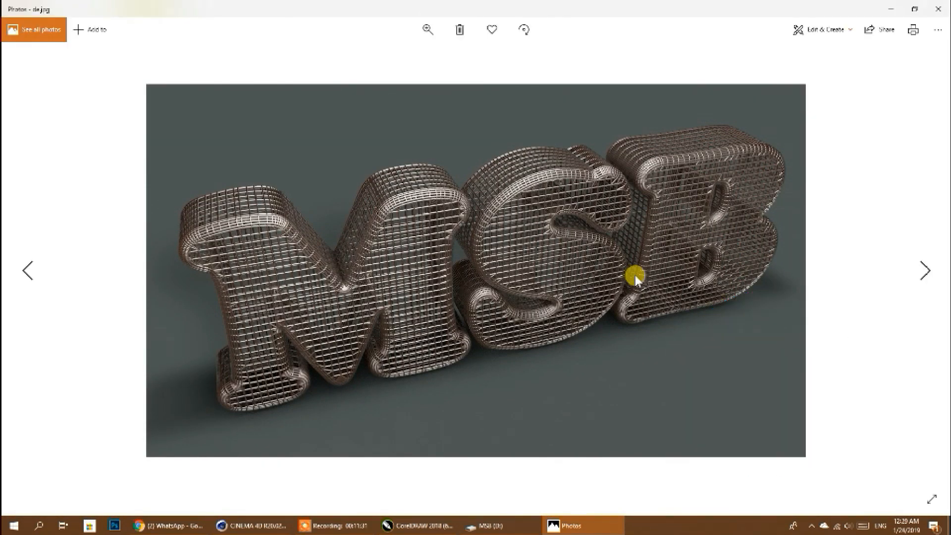
- Set the de.jpg render as the desktop background, close Photos and minimise the folder window to reveal the desktop
right_click(571, 263)
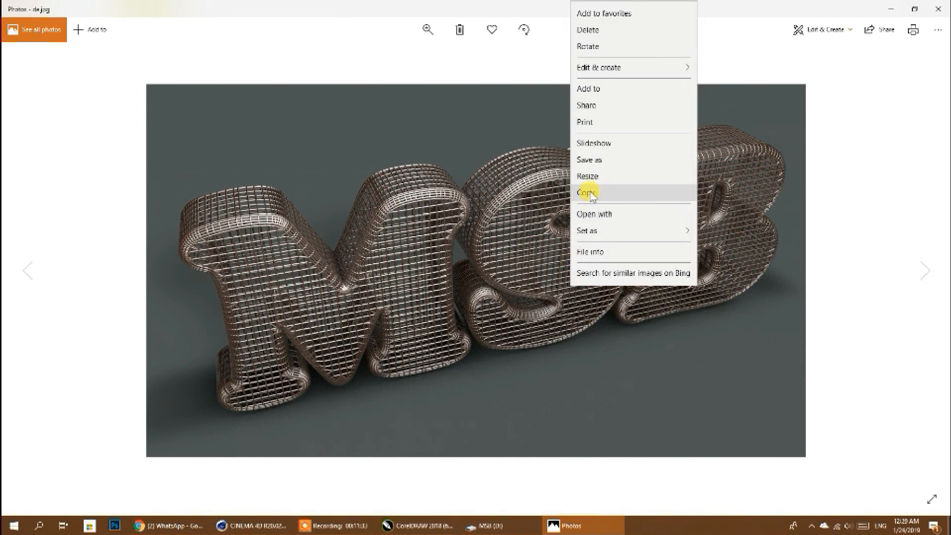
mouse_move(604, 232)
left_click(726, 252)
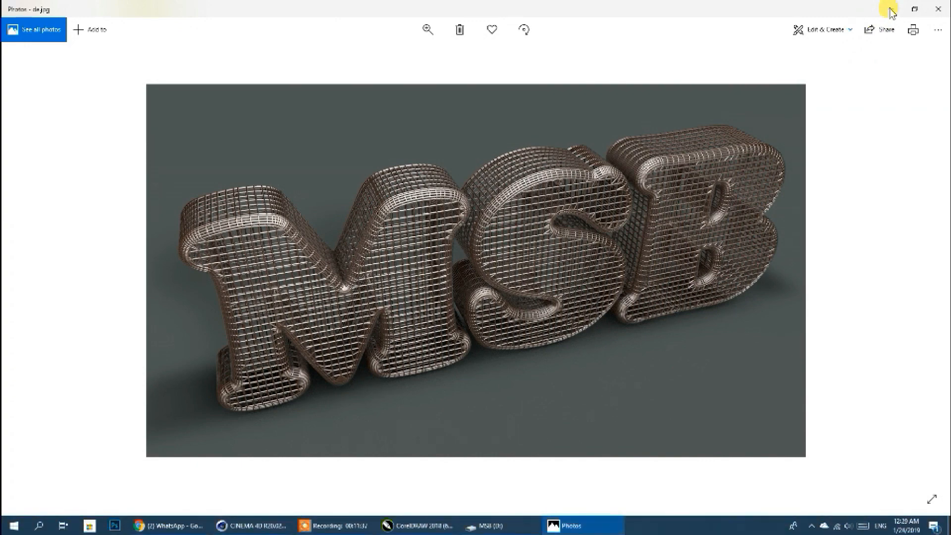
left_click(935, 15)
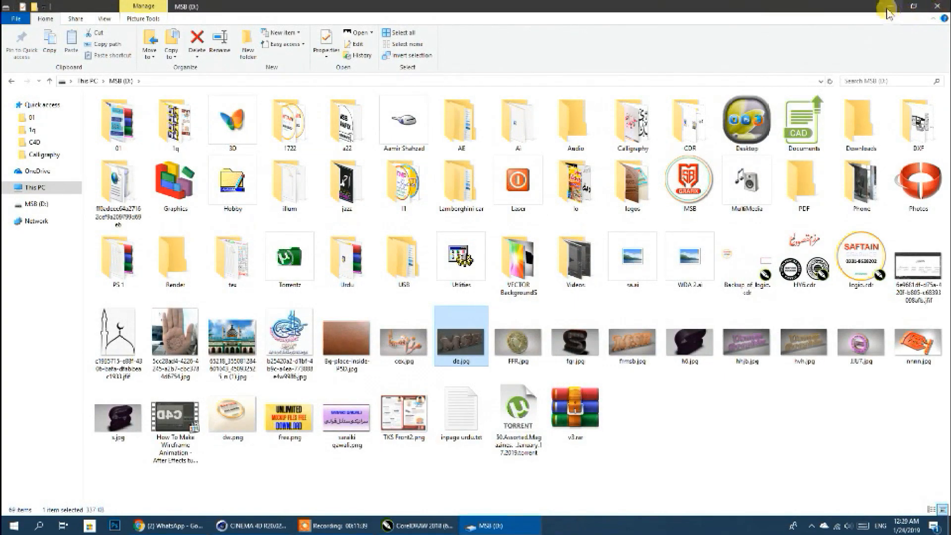
left_click(889, 7)
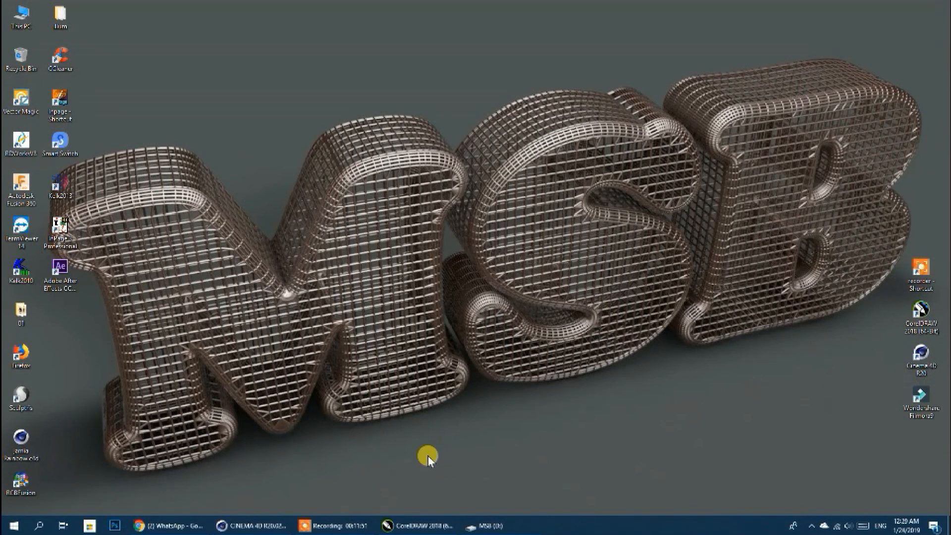
- View the YouTube channel's monetisation page and the Shiny Texture video's end screen editor in Chrome, and return to the desktop
left_click(168, 525)
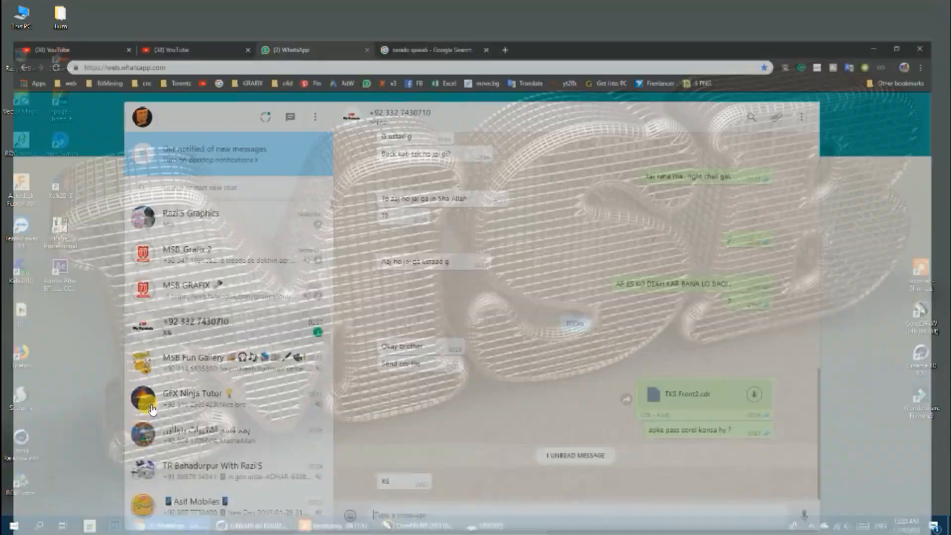
left_click(188, 10)
left_click(92, 10)
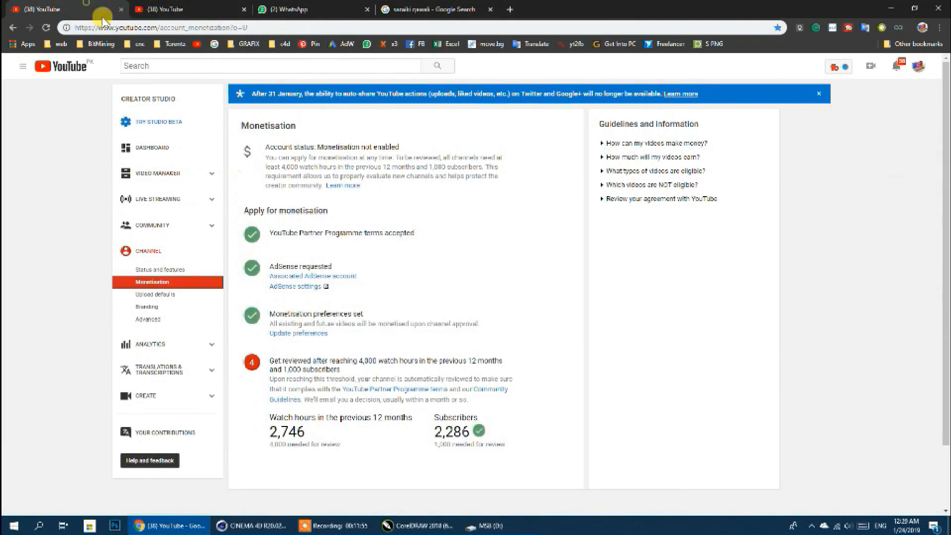
left_click(200, 9)
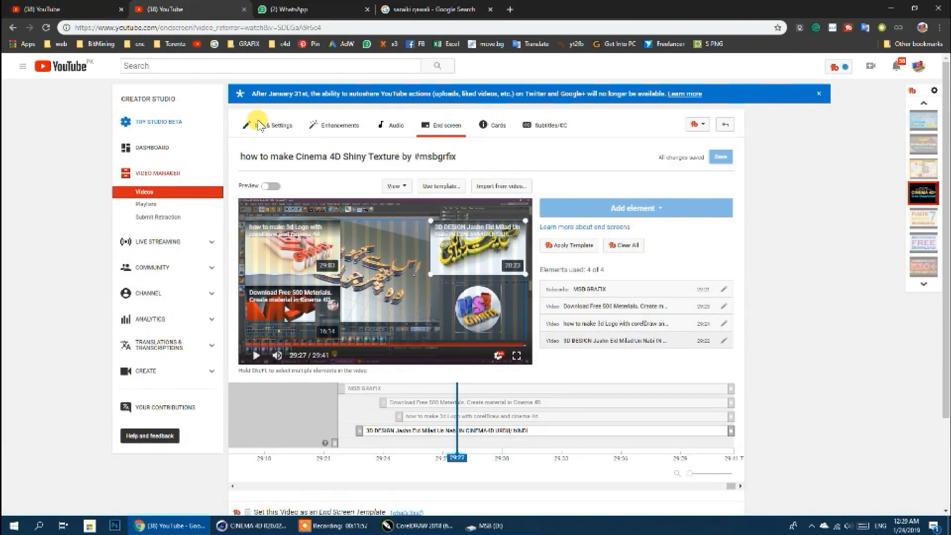
left_click(894, 9)
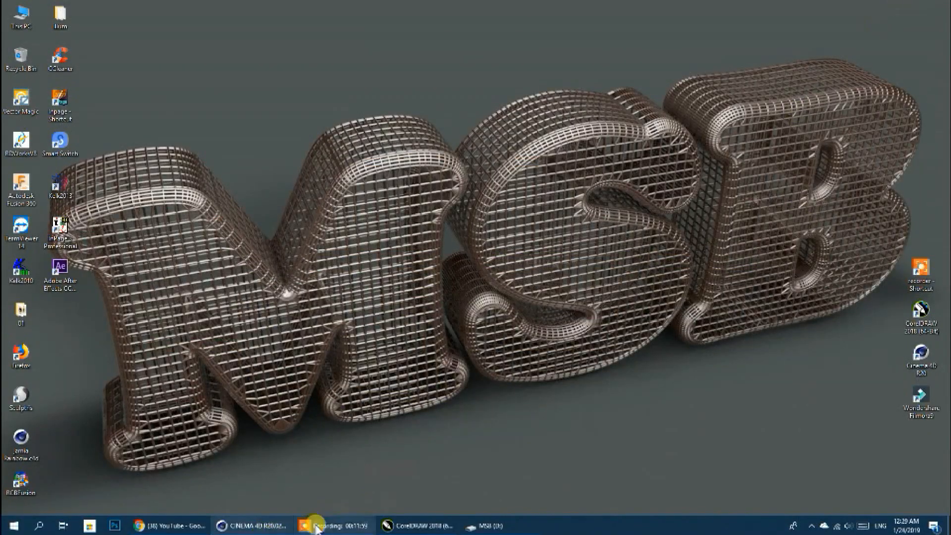
left_click(327, 525)
left_click(651, 510)
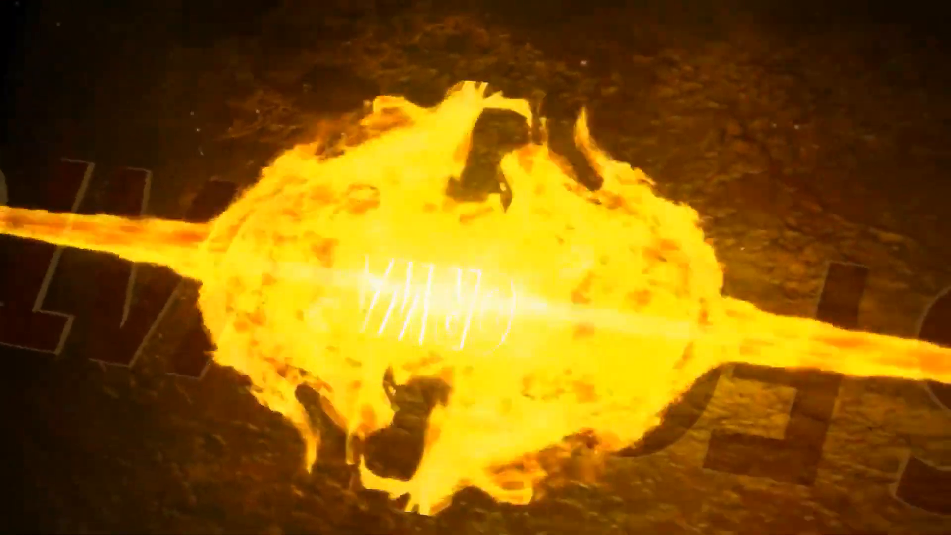